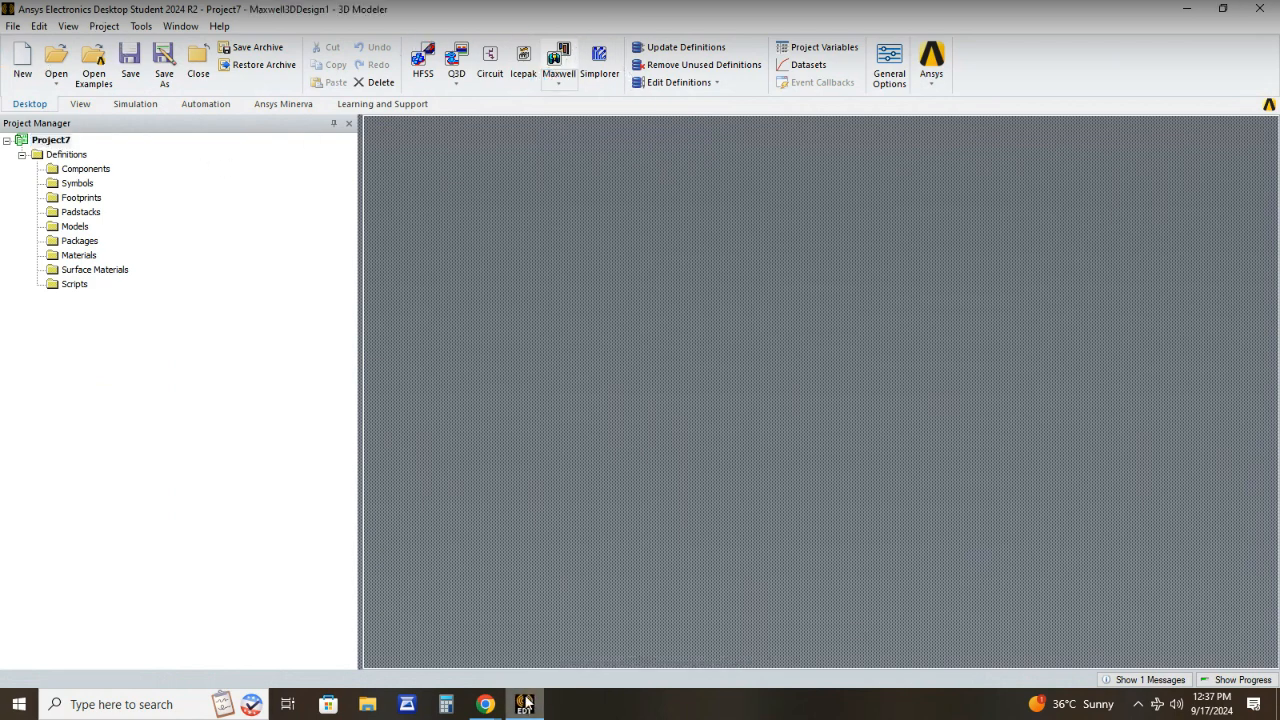
- Check the spherical capacitor calculation slide in Google Slides, and return to Ansys Electronics Desktop
left_click(1189, 12)
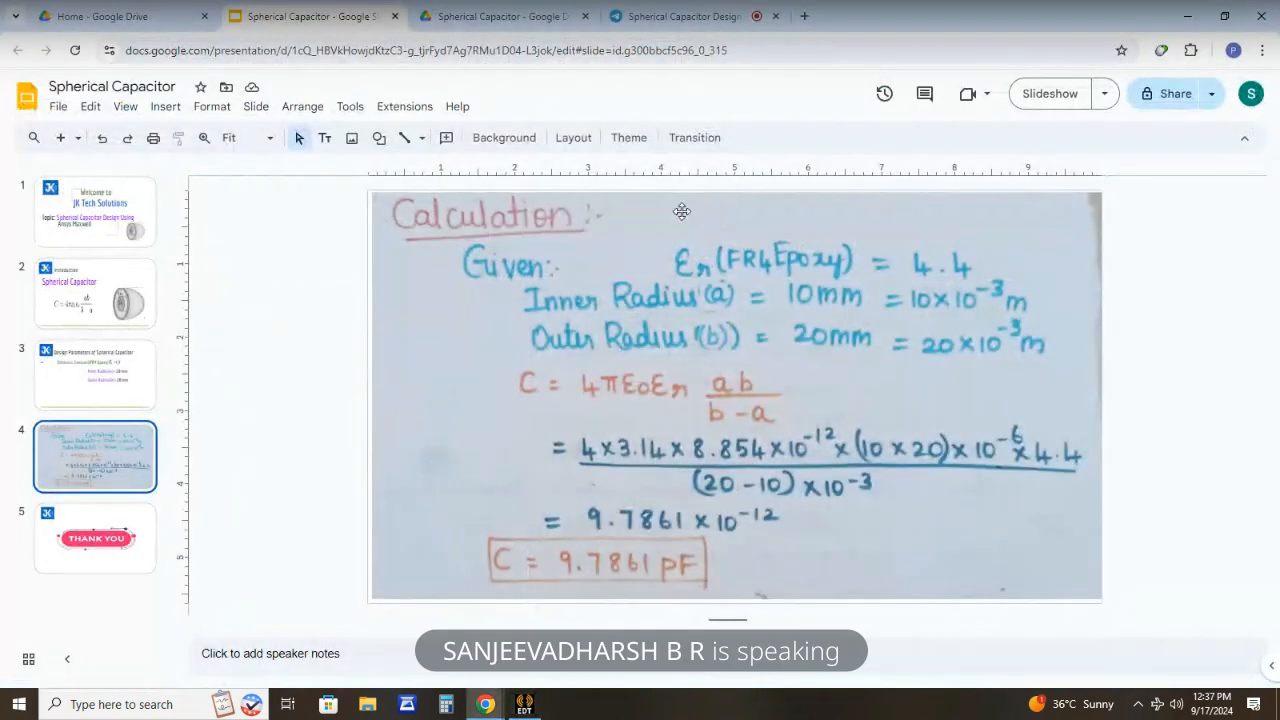
left_click(535, 706)
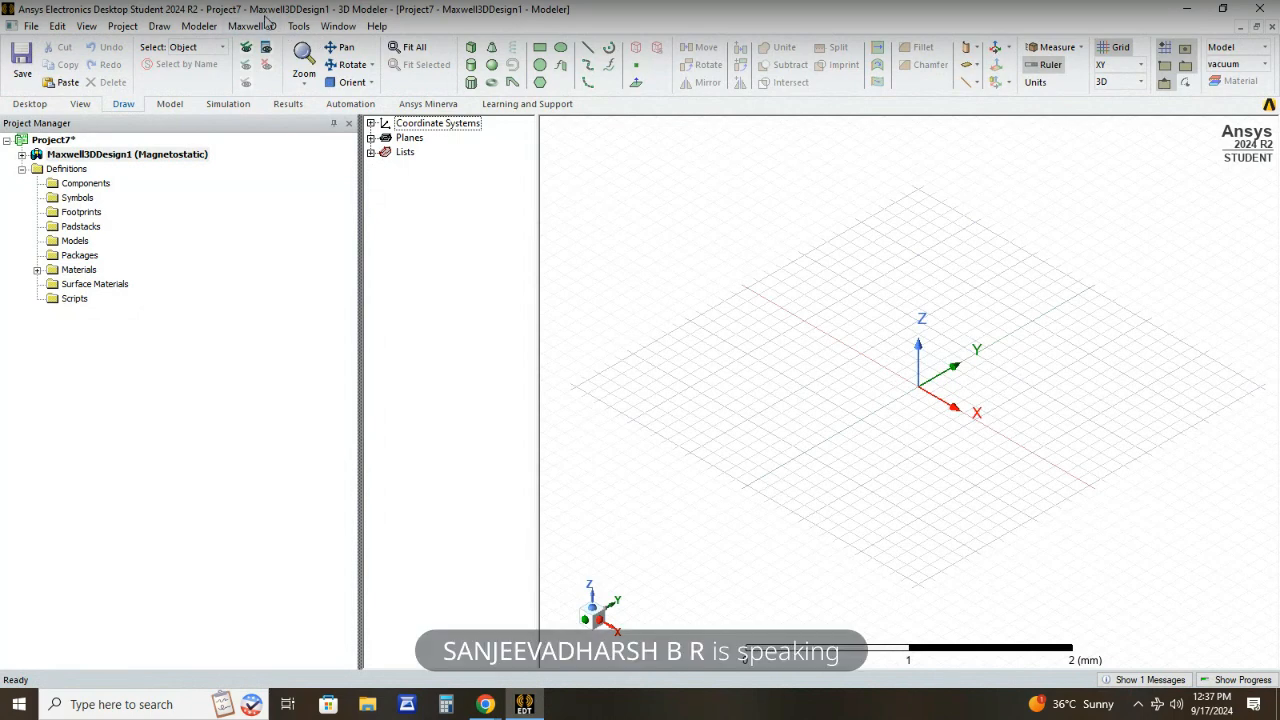
- Set the solution type of the Maxwell 3D design to Electrostatic
left_click(266, 27)
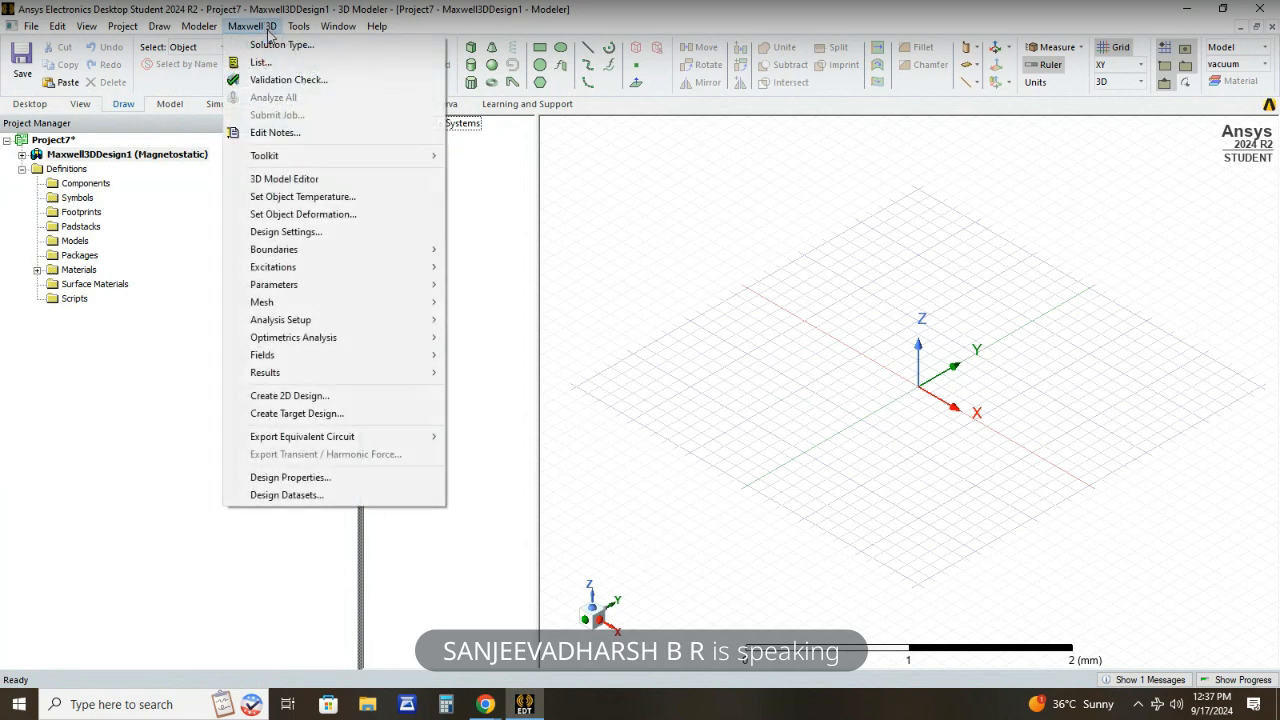
left_click(271, 46)
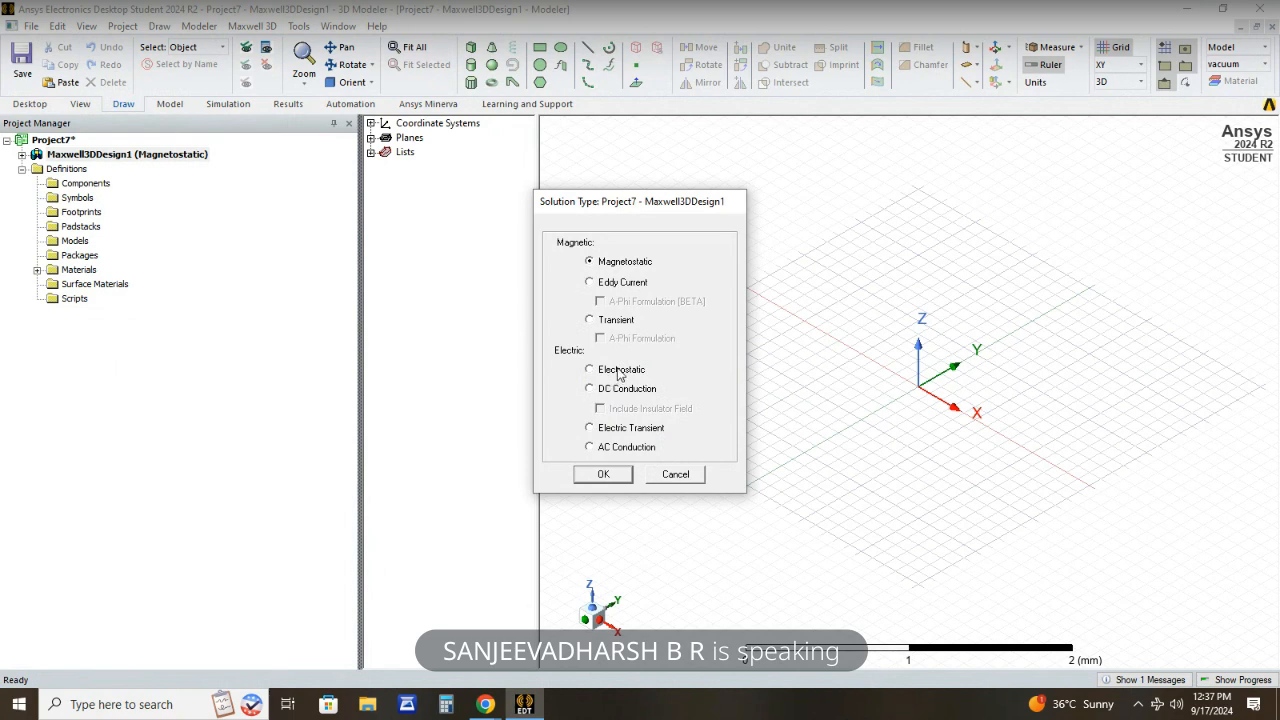
left_click(604, 475)
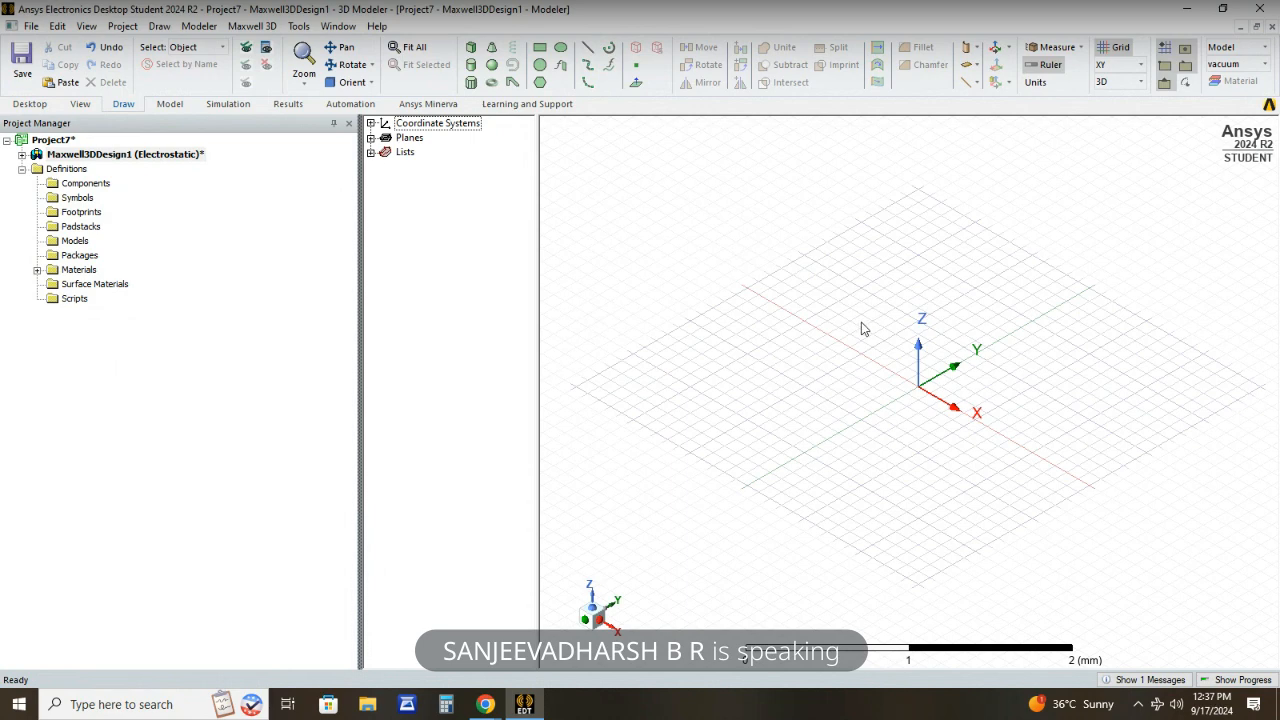
- Draw a sphere centred on the coordinate origin with a radius of about 0.81 mm
left_click(491, 66)
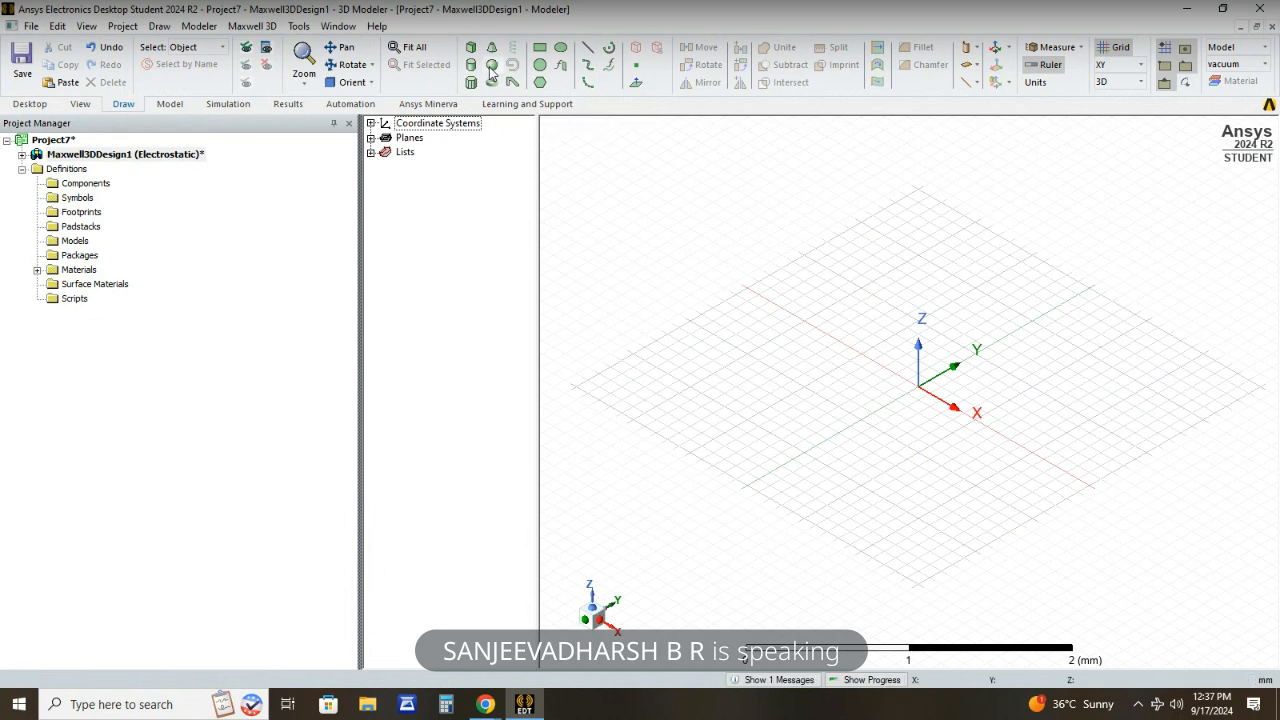
left_click(918, 387)
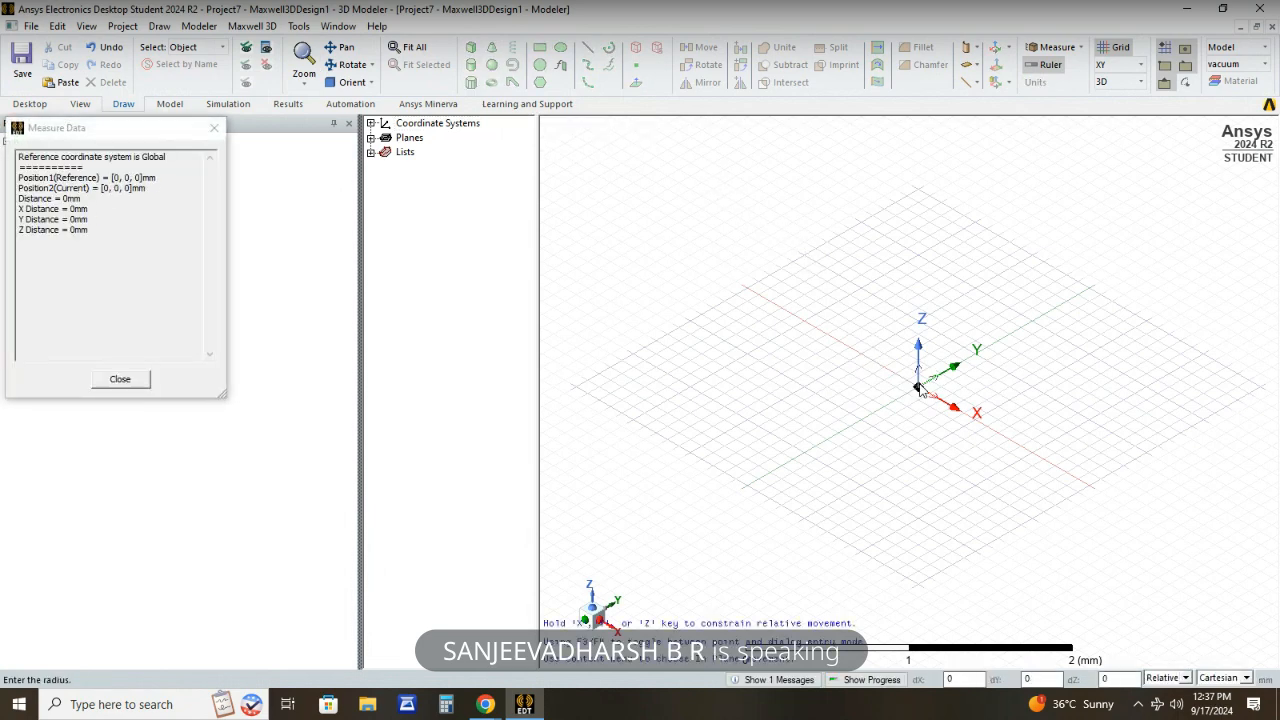
left_click(951, 462)
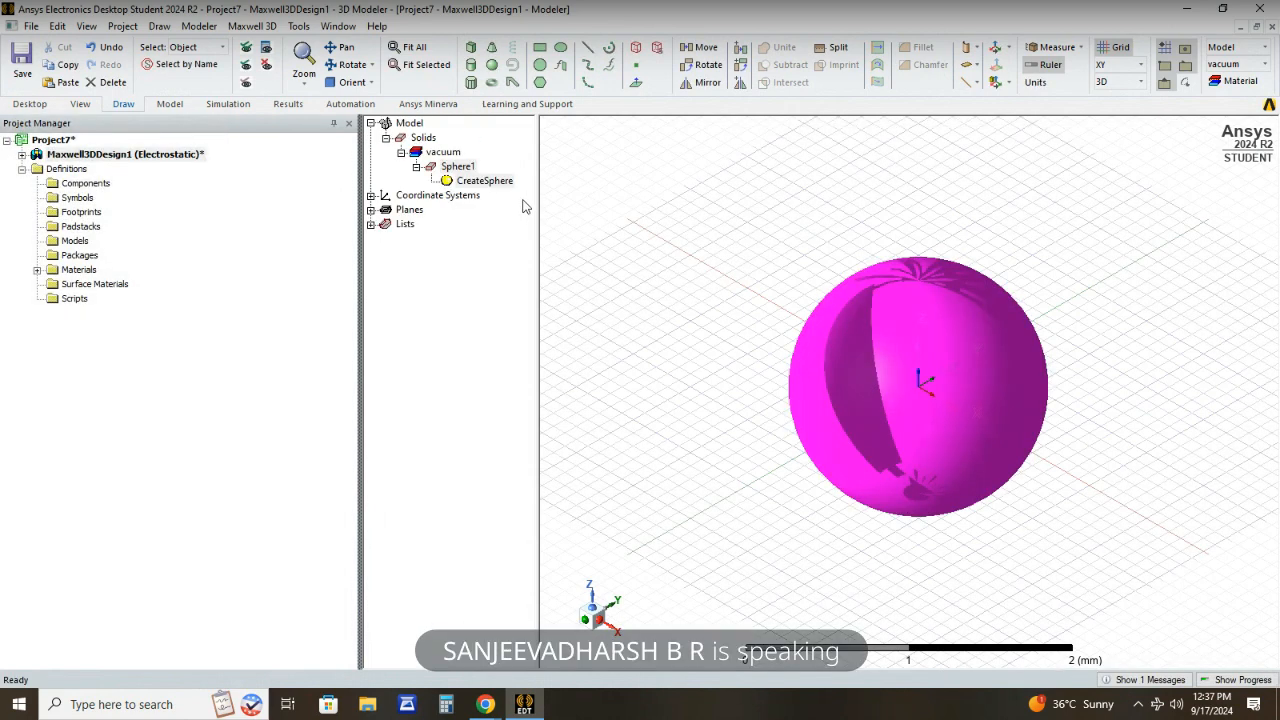
- Duplicate the sphere in place by copying and pasting it, and clear the selection
left_click(457, 167)
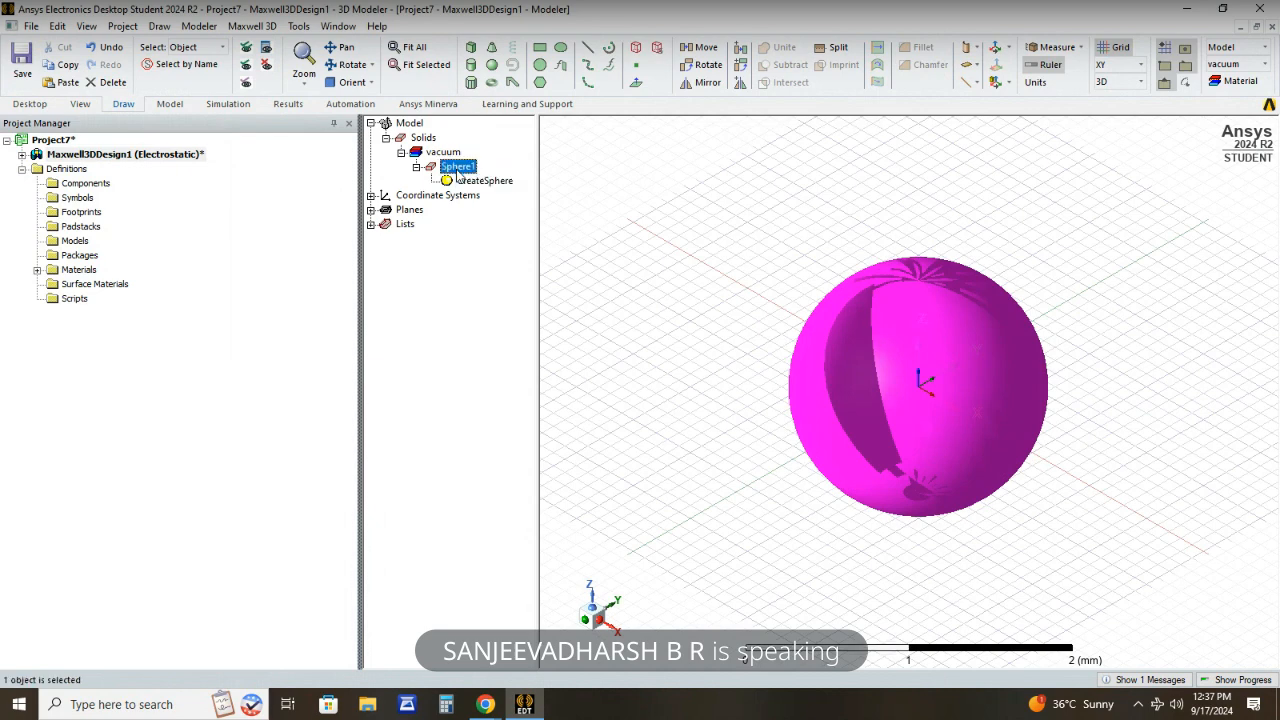
key("ctrl+v")
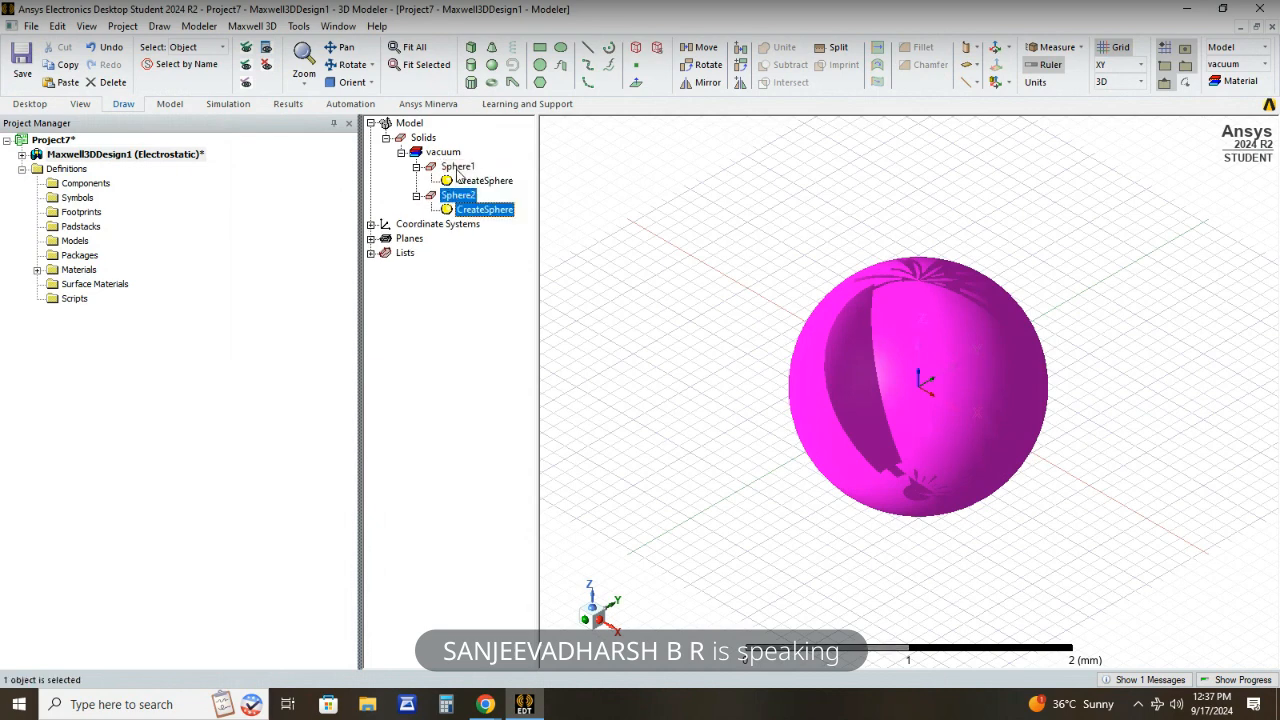
left_click(449, 287)
- Rename the original sphere, Sphere1, as Outer_sphere
left_click(462, 168)
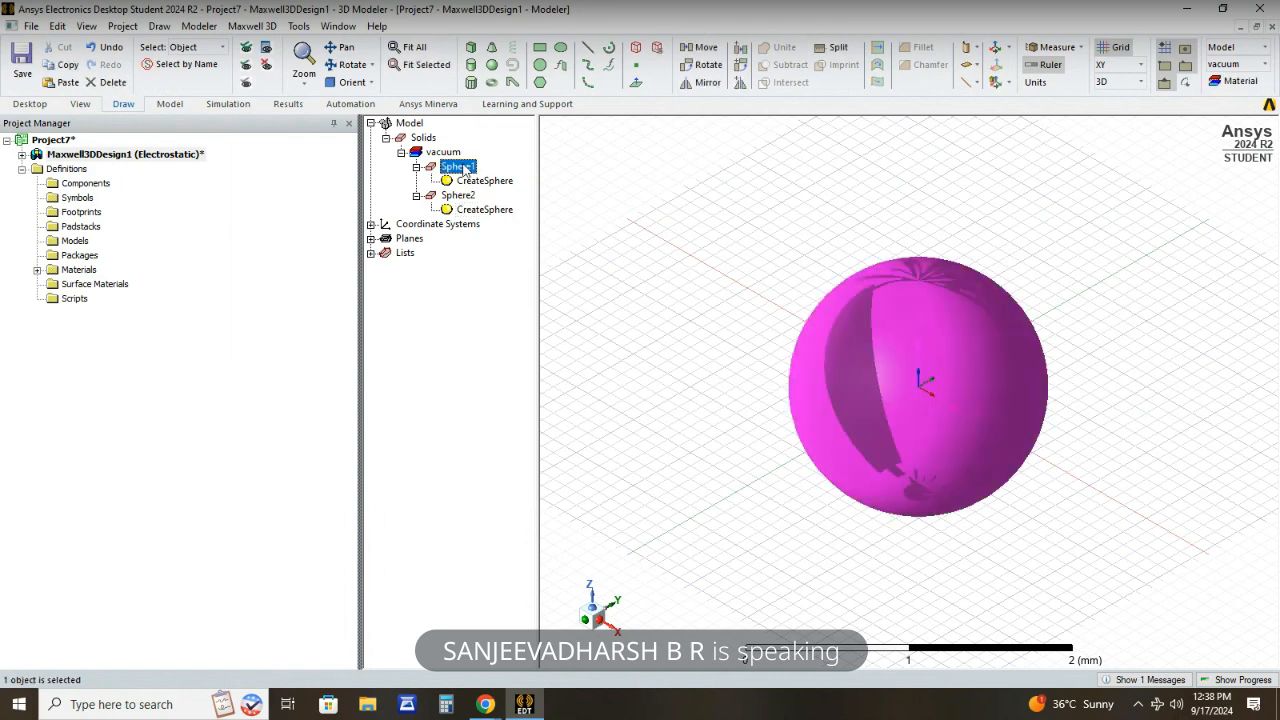
double_click(464, 170)
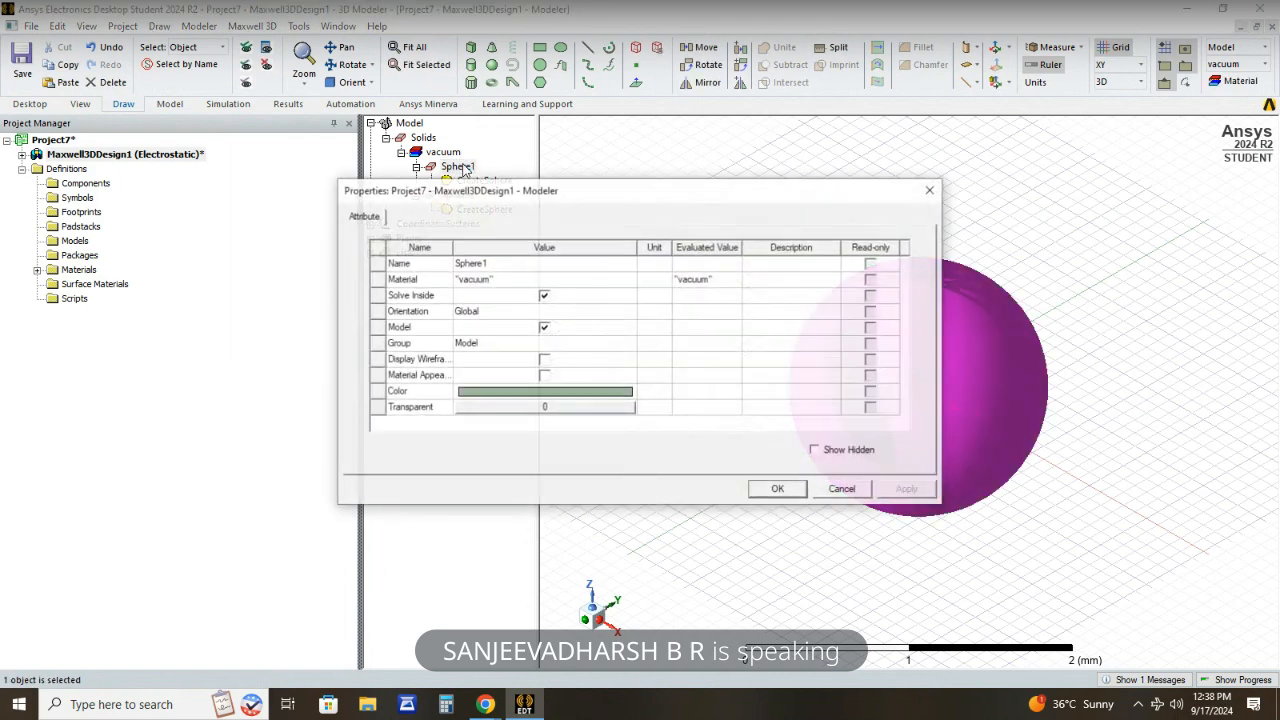
left_click(497, 263)
key("BackSpace")
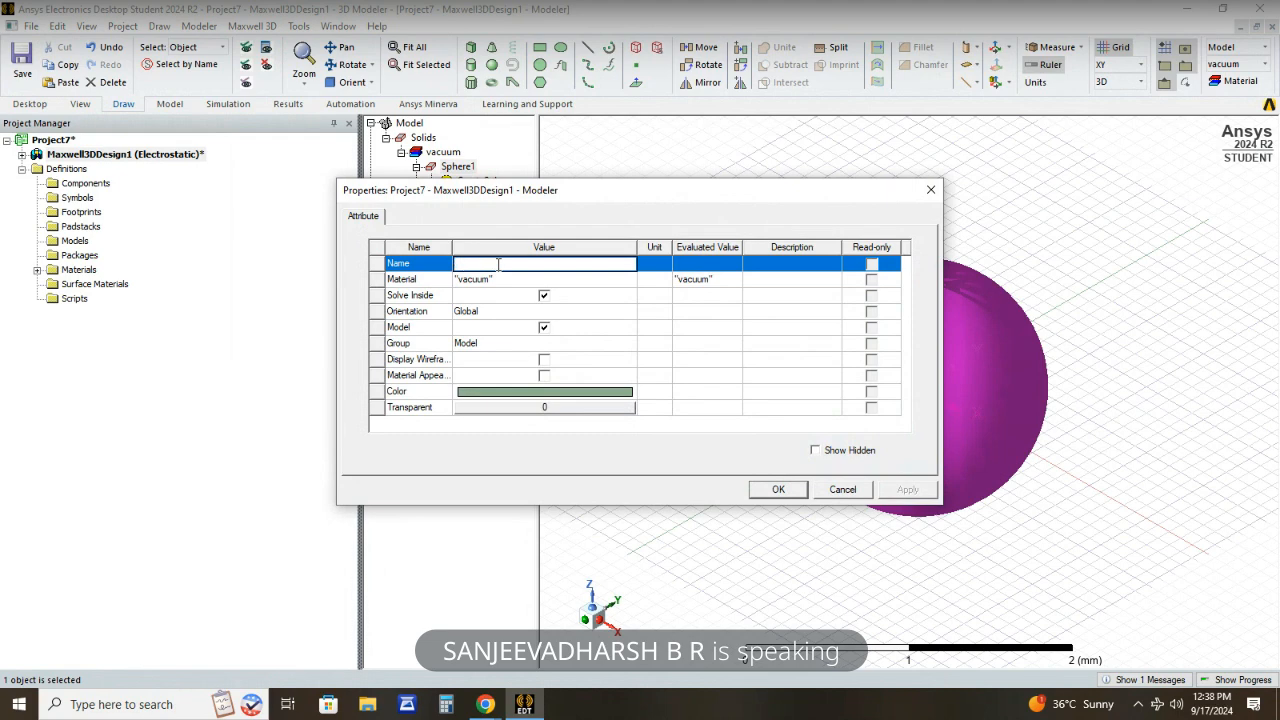
type("Outer_sp")
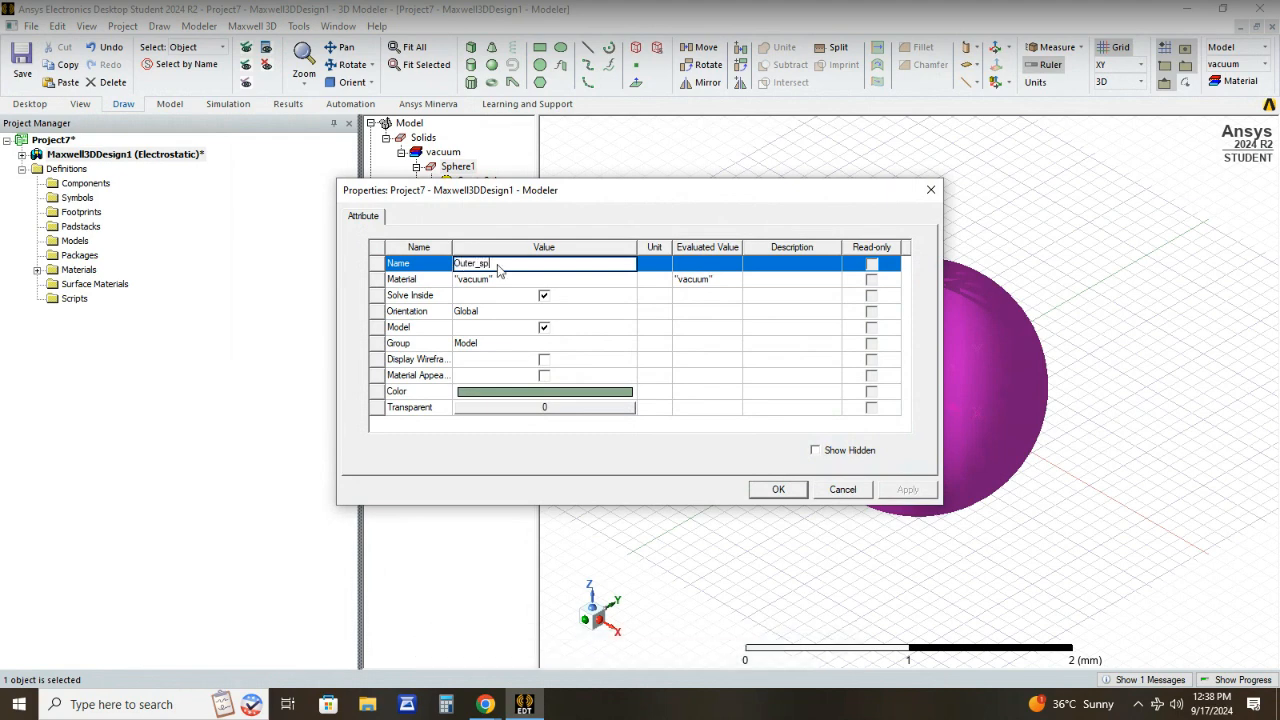
type("here")
left_click(778, 489)
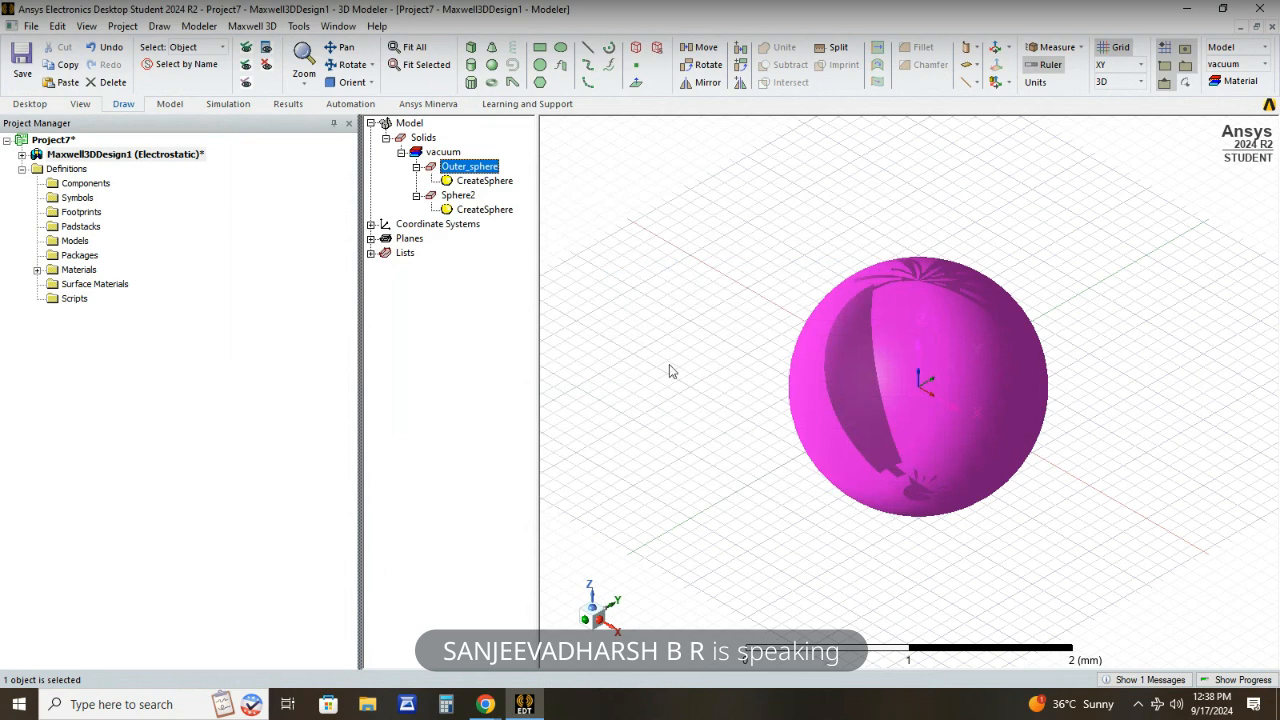
- Rename the duplicated sphere, Sphere2, as Inner_sphere and clear the selection
double_click(466, 195)
left_click(497, 263)
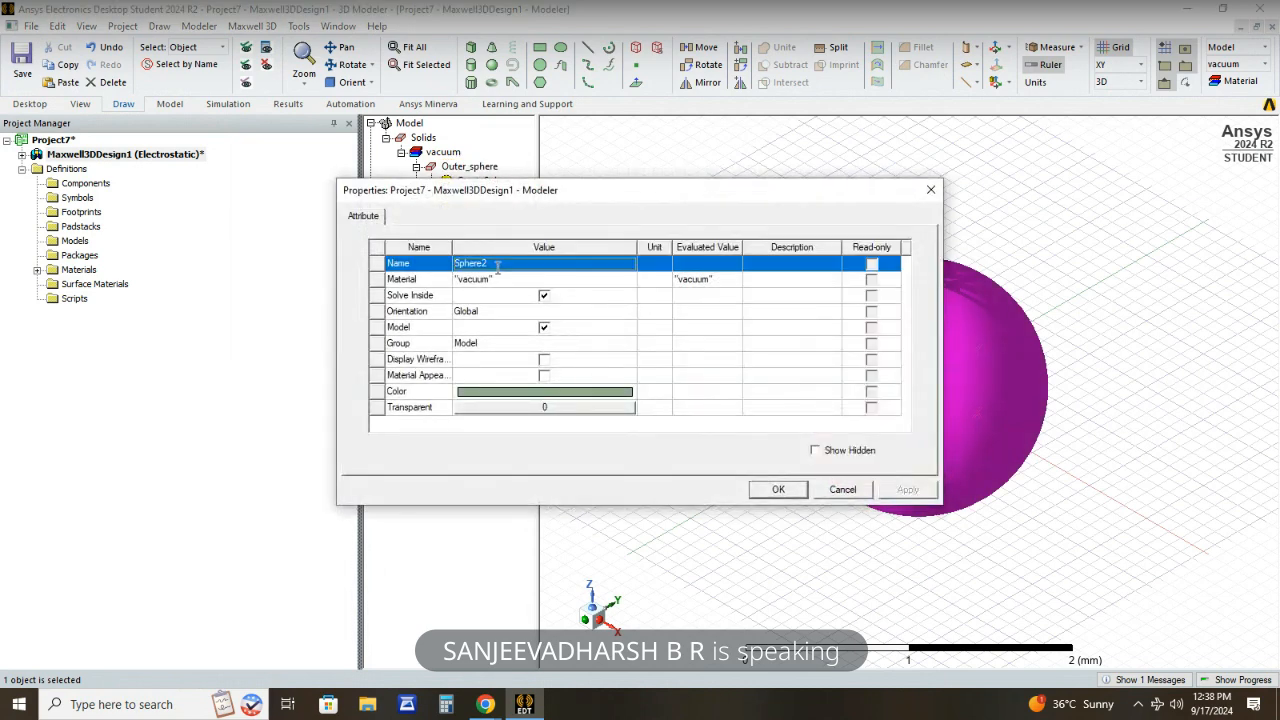
key("BackSpace")
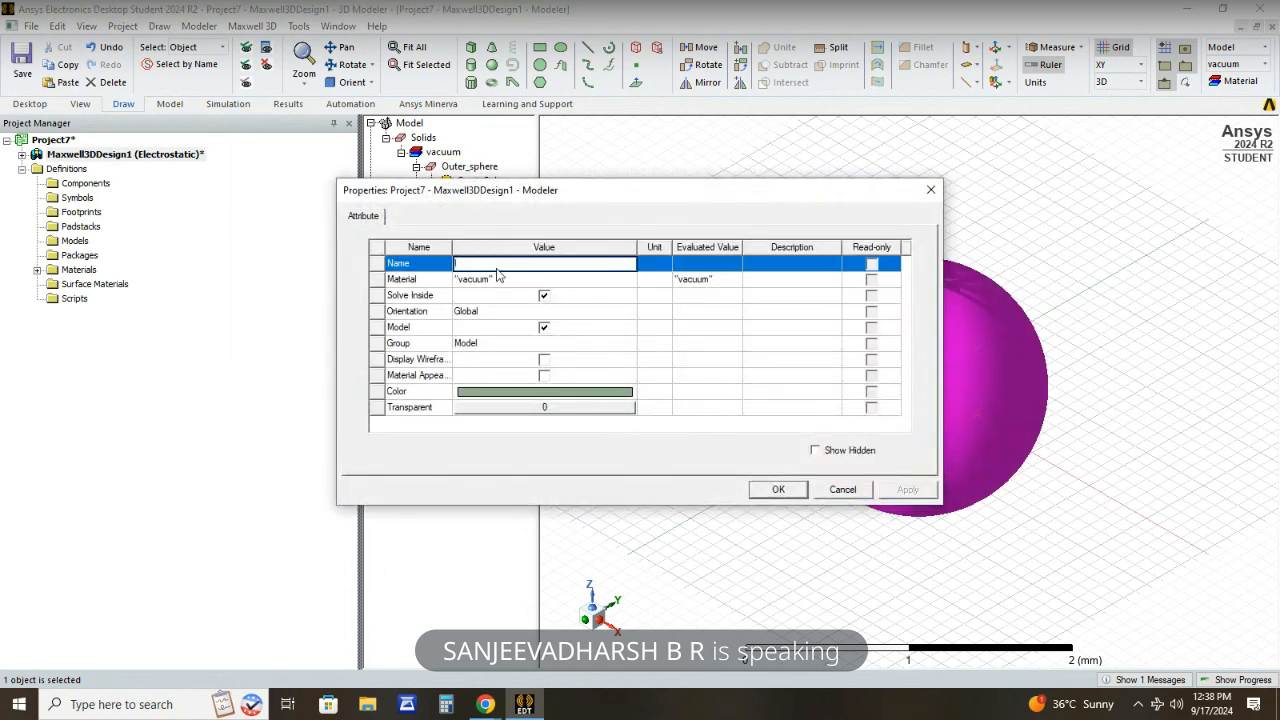
type("Inner_spher")
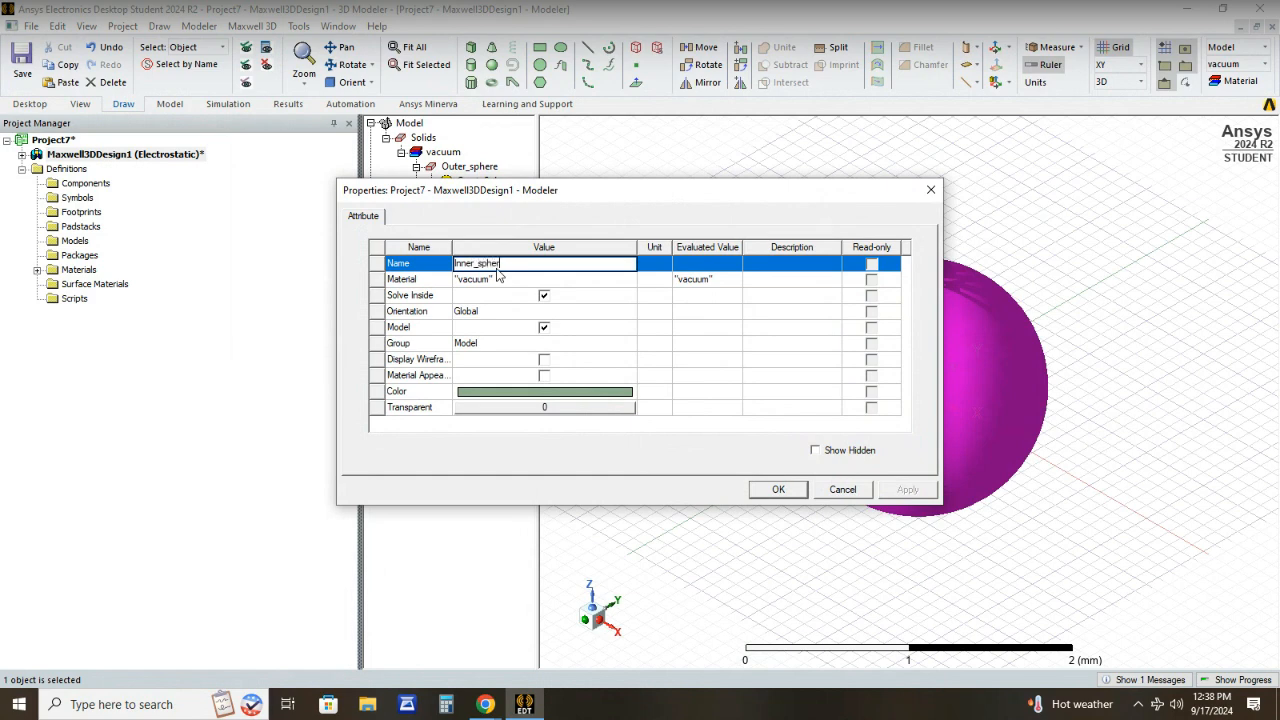
type("e")
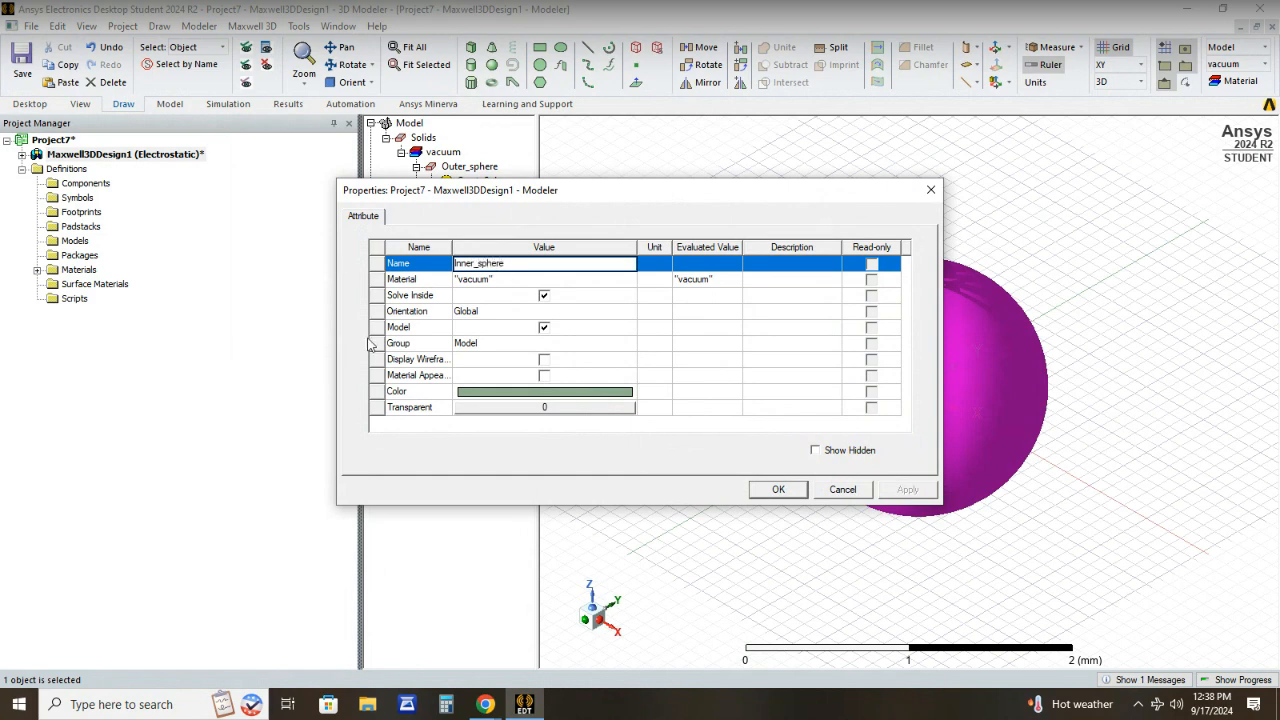
left_click(772, 490)
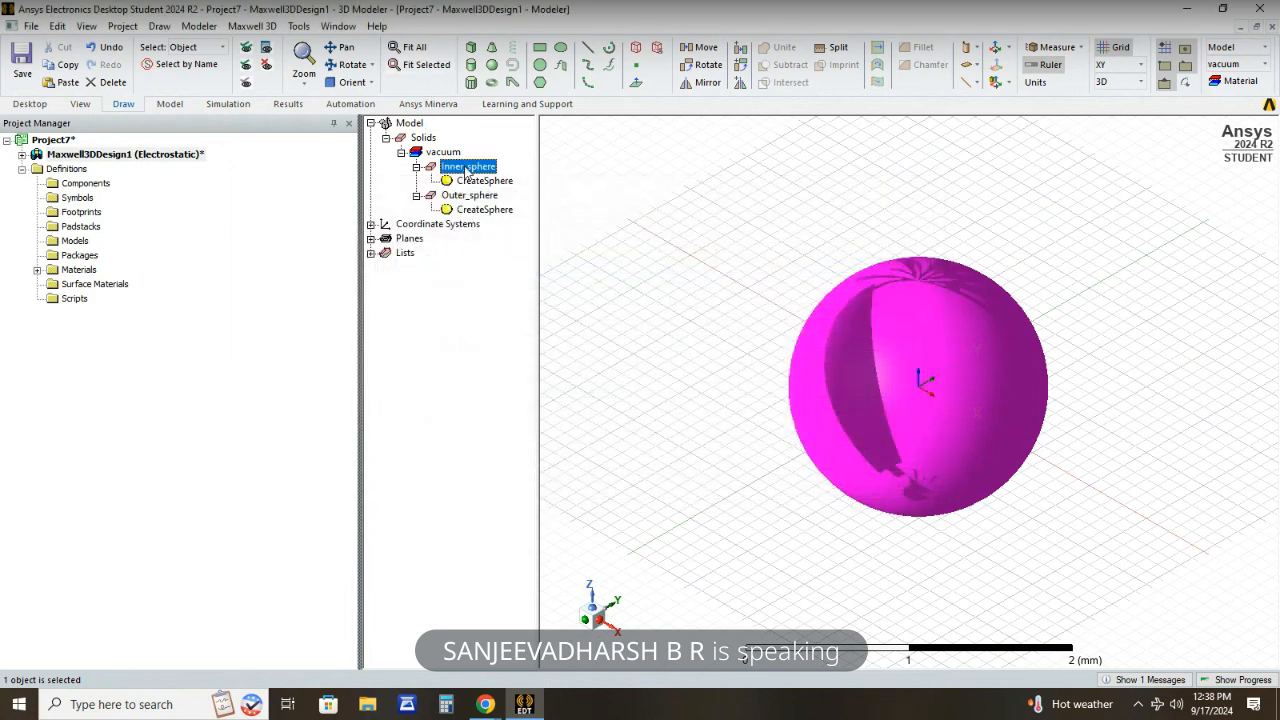
left_click(470, 284)
- Change the material of both vacuum spheres to FR4_epoxy from the materials library
left_click(440, 153)
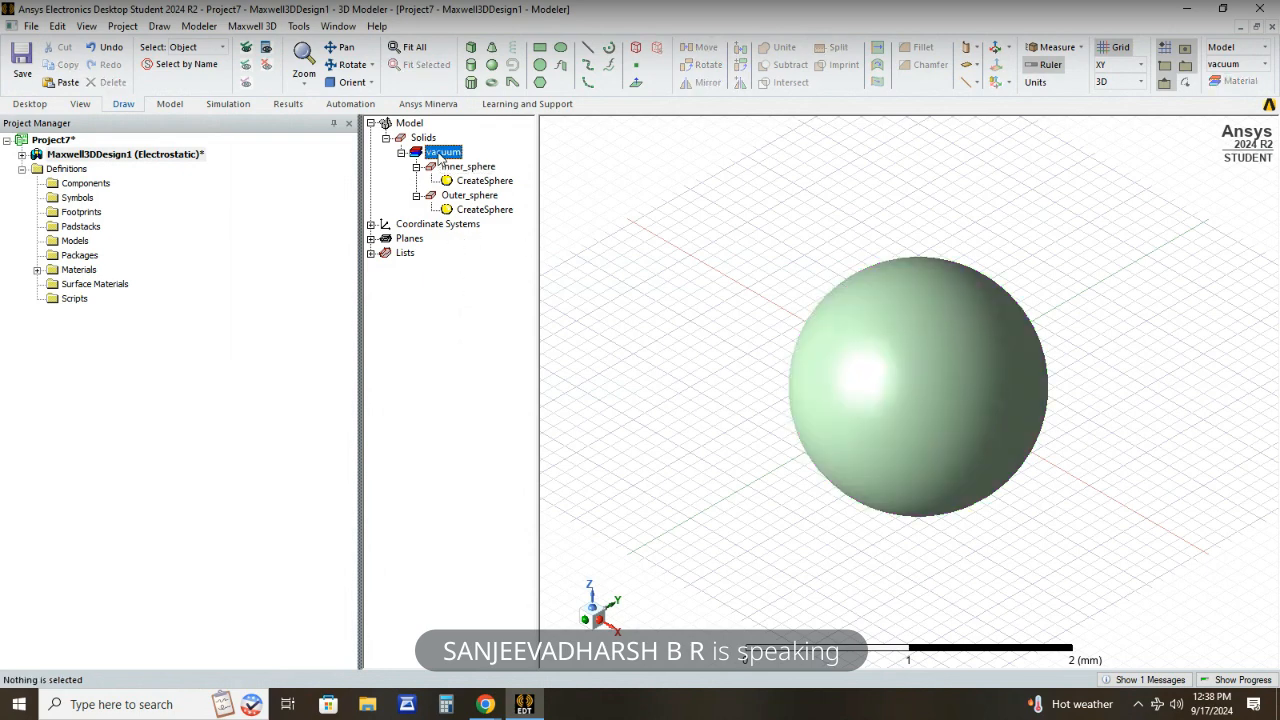
right_click(440, 158)
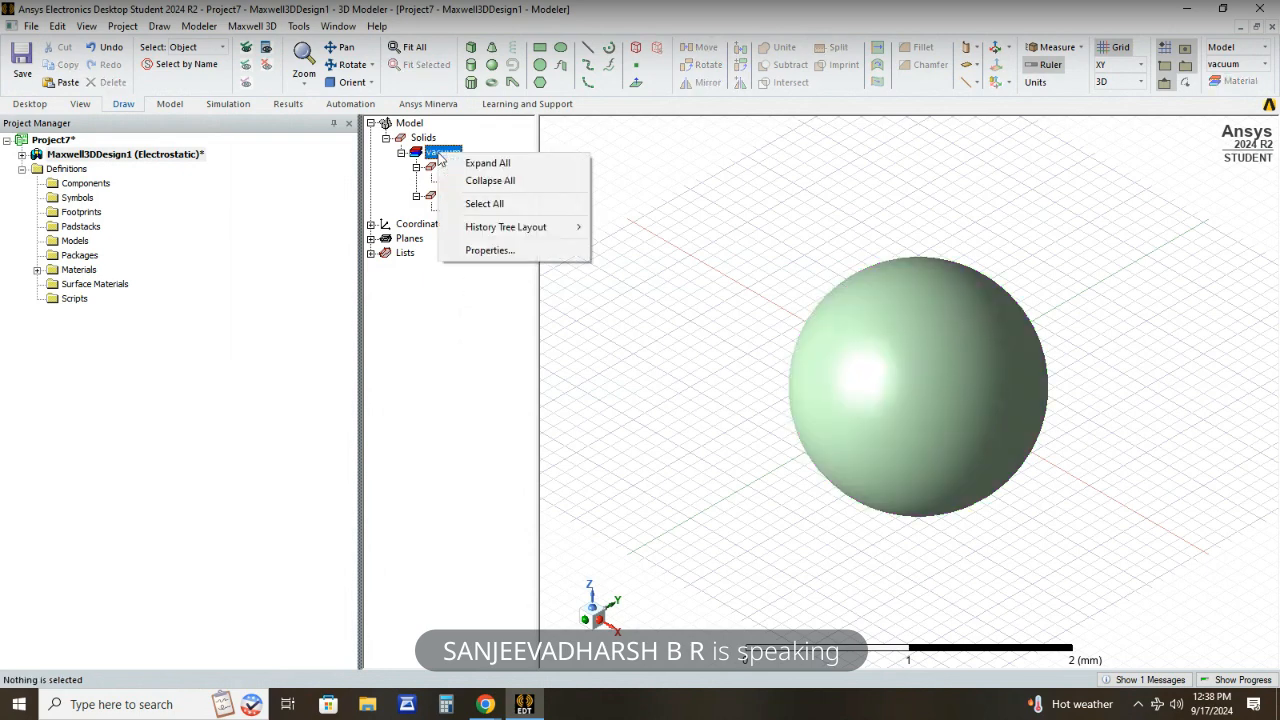
left_click(478, 250)
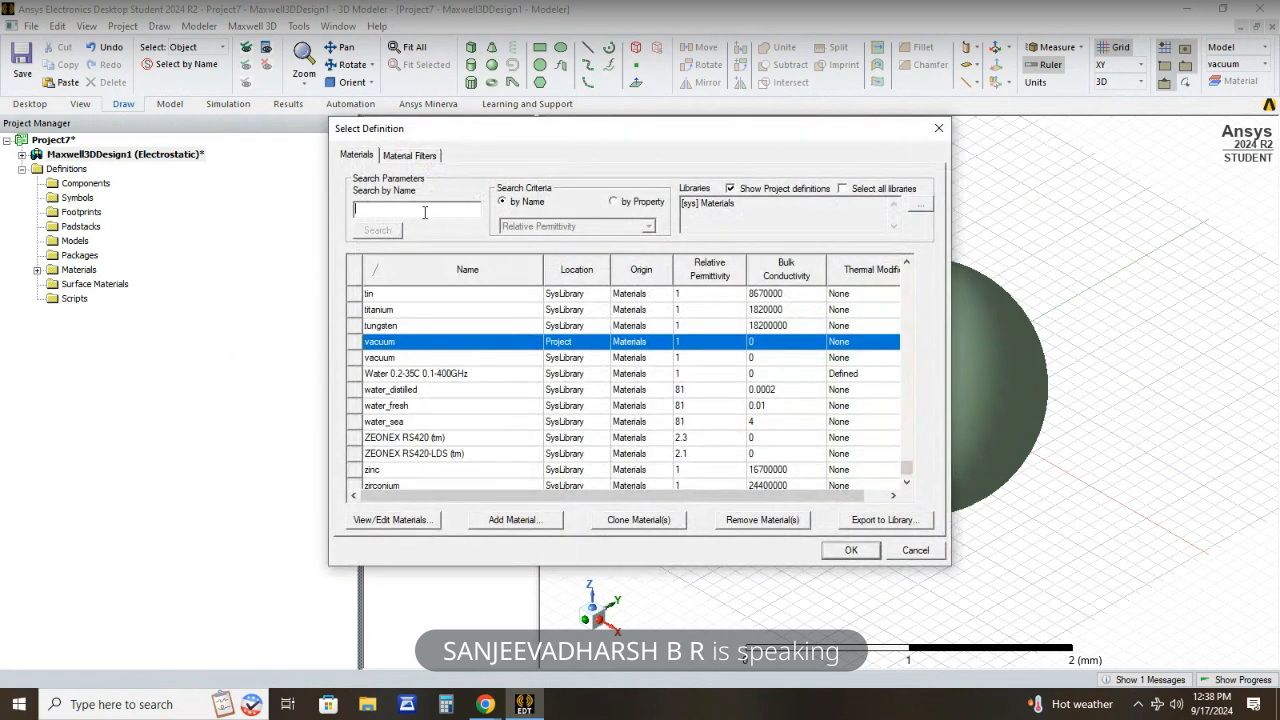
type("fr4")
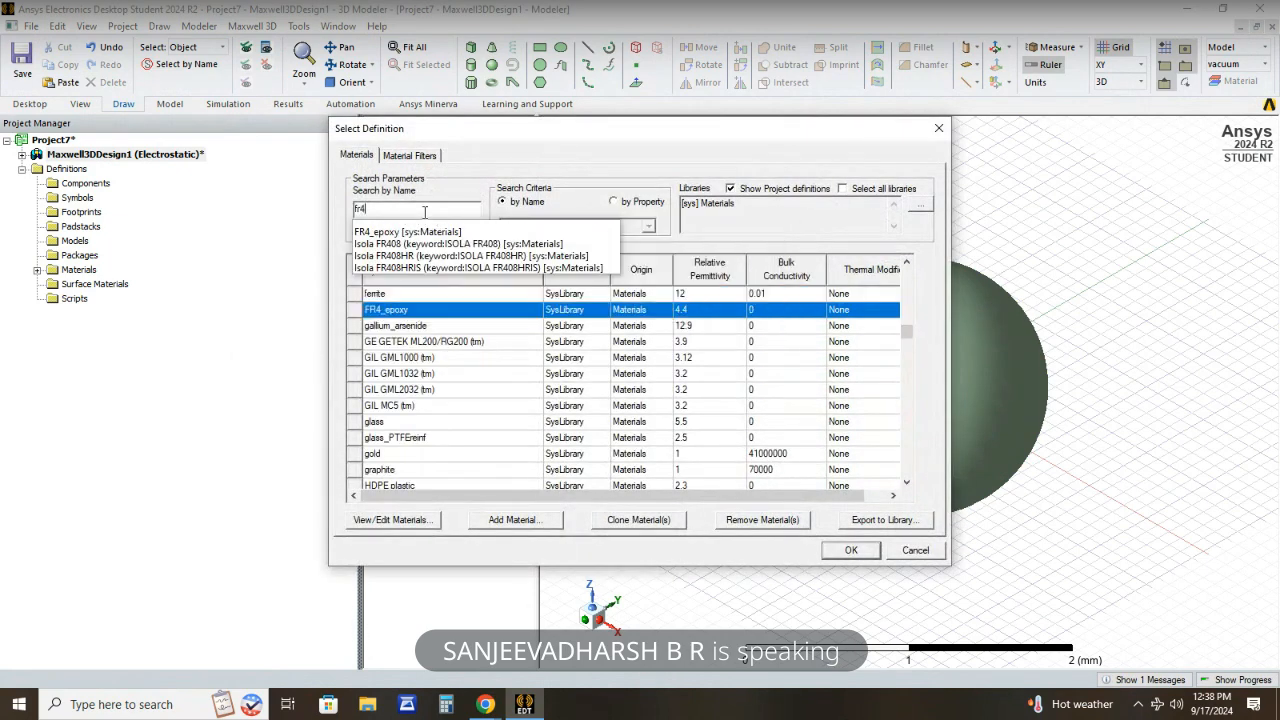
left_click(427, 313)
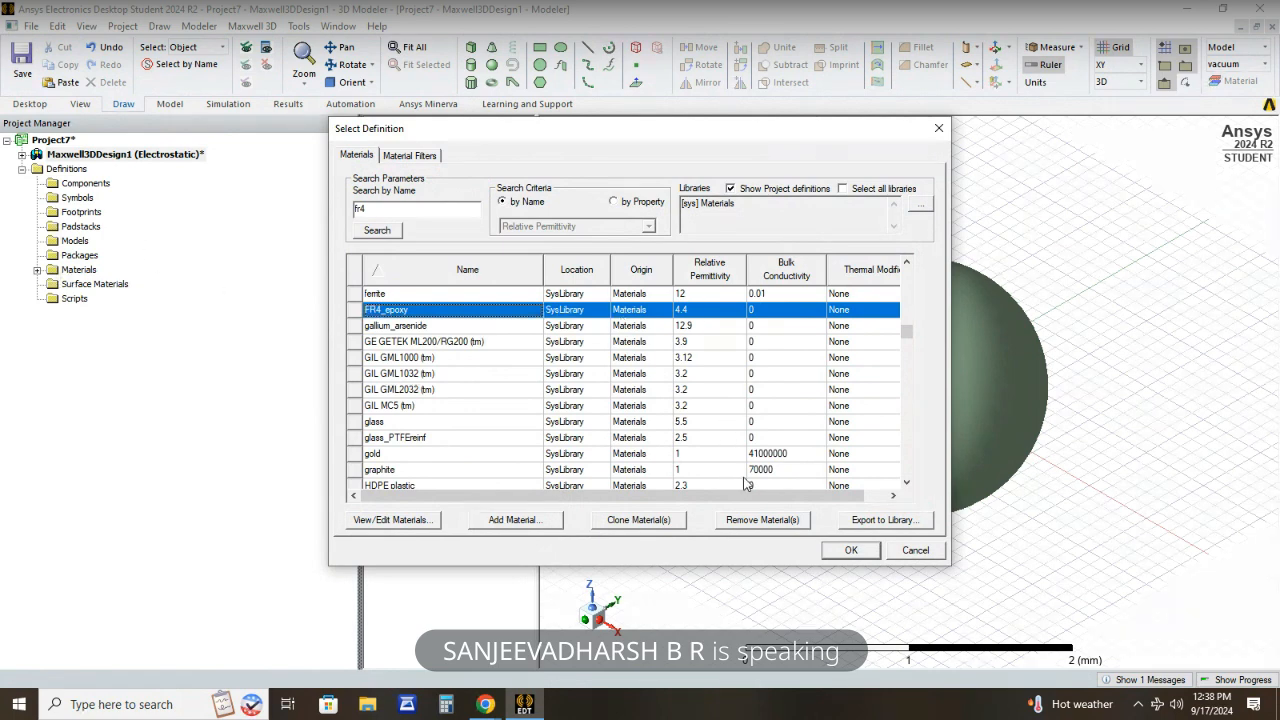
left_click(848, 550)
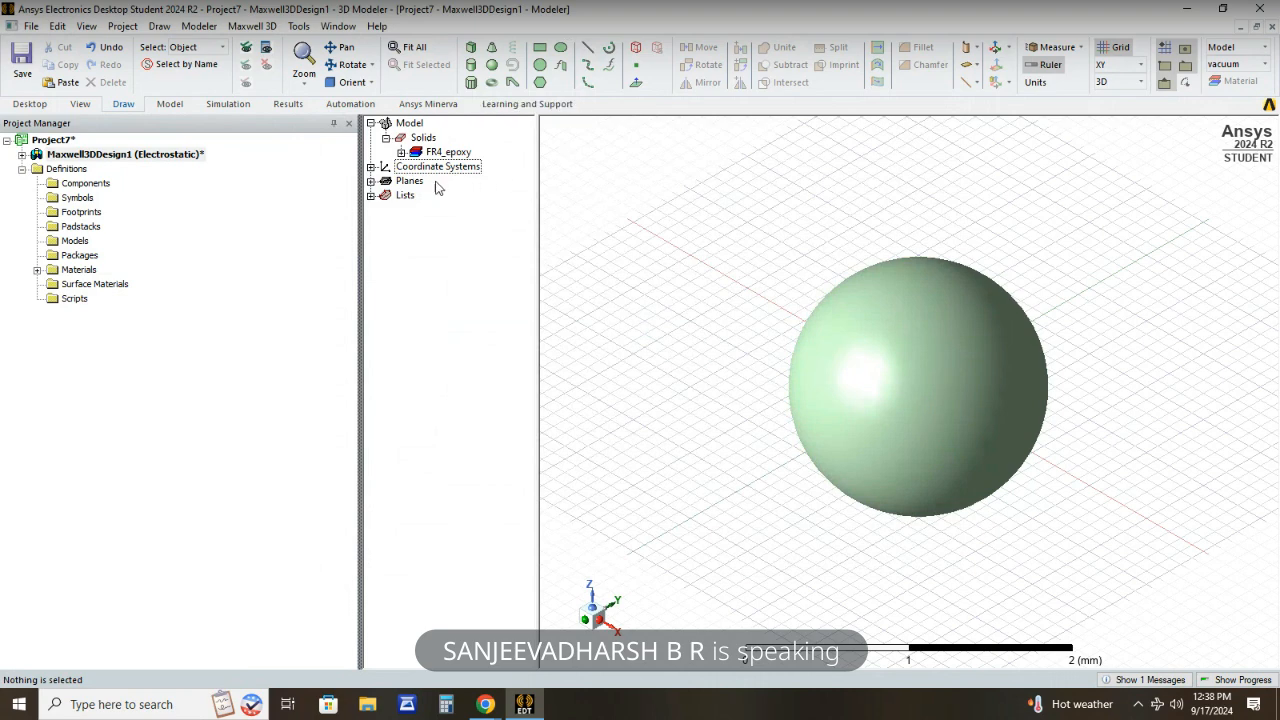
- Set the radius of Outer_sphere to 20 mm
left_click(401, 152)
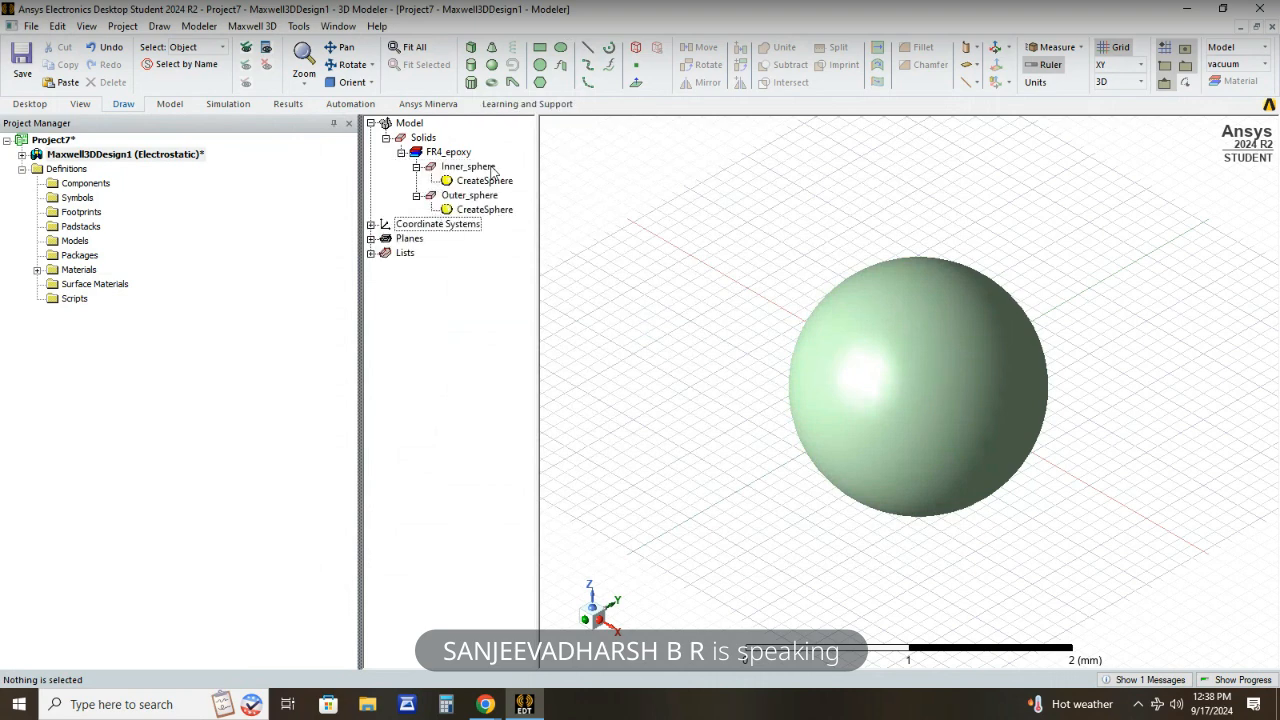
double_click(491, 212)
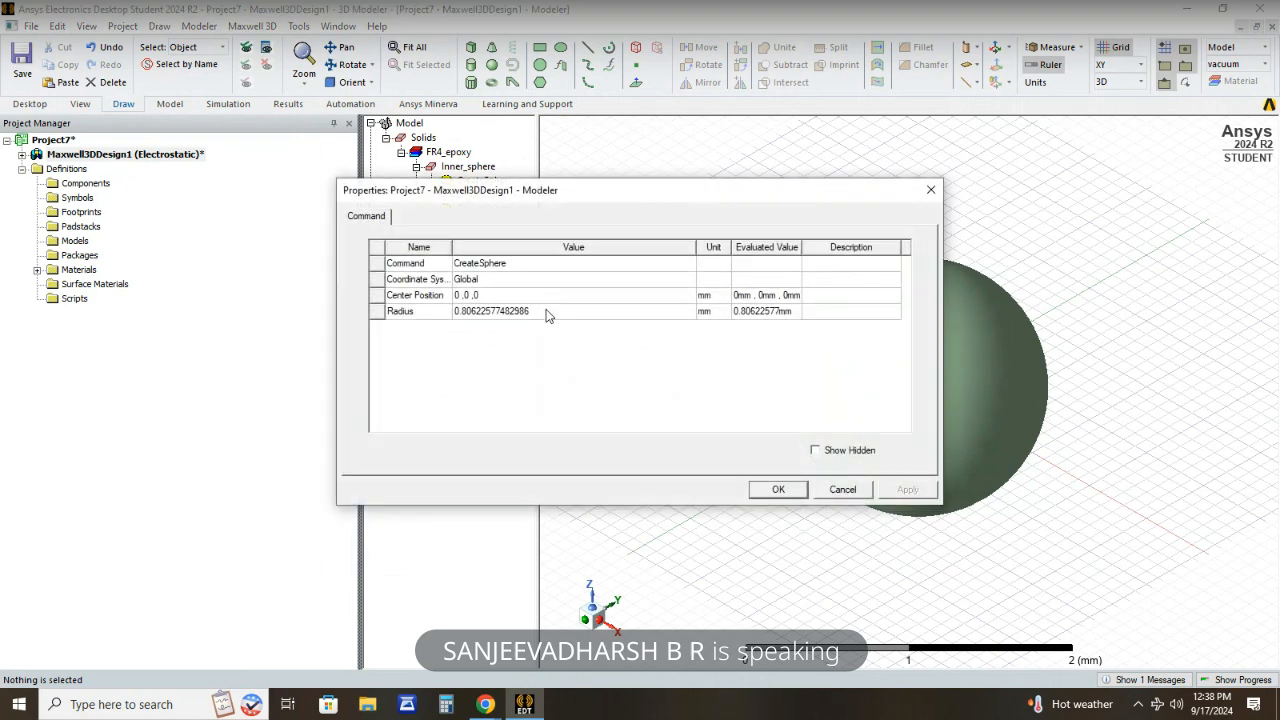
left_click(541, 311)
key("BackSpace")
type("20")
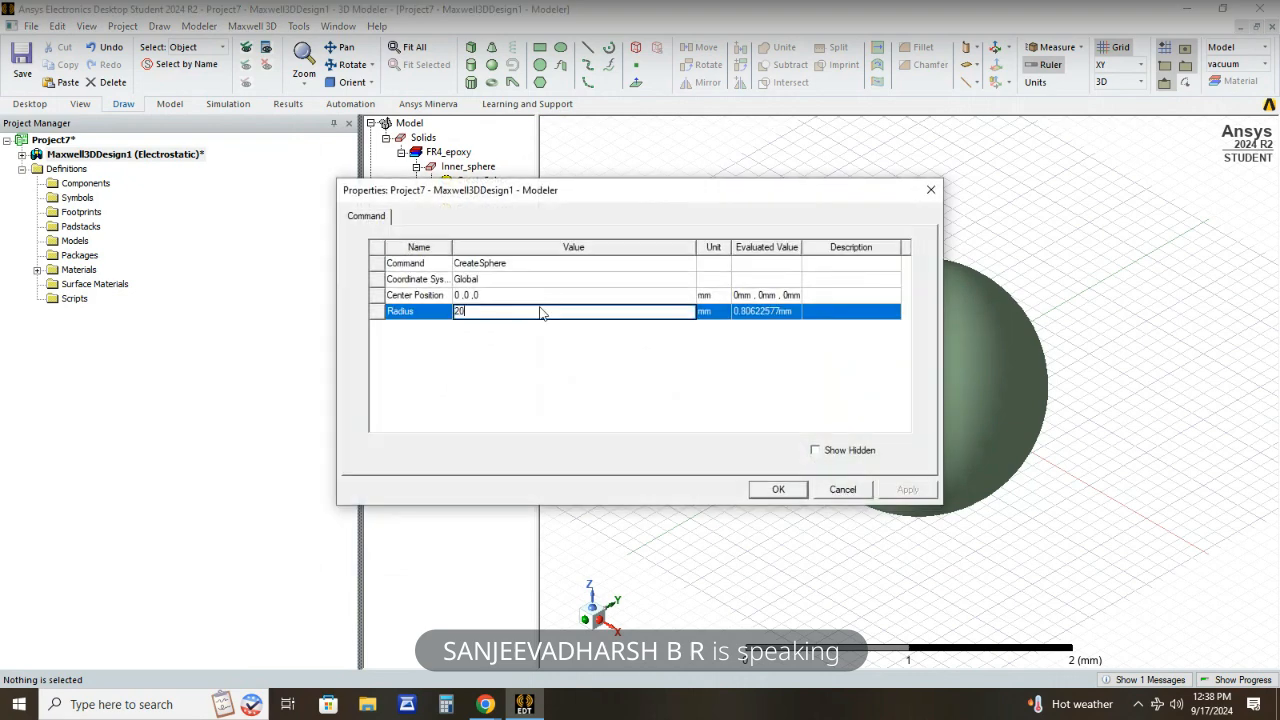
key("Return")
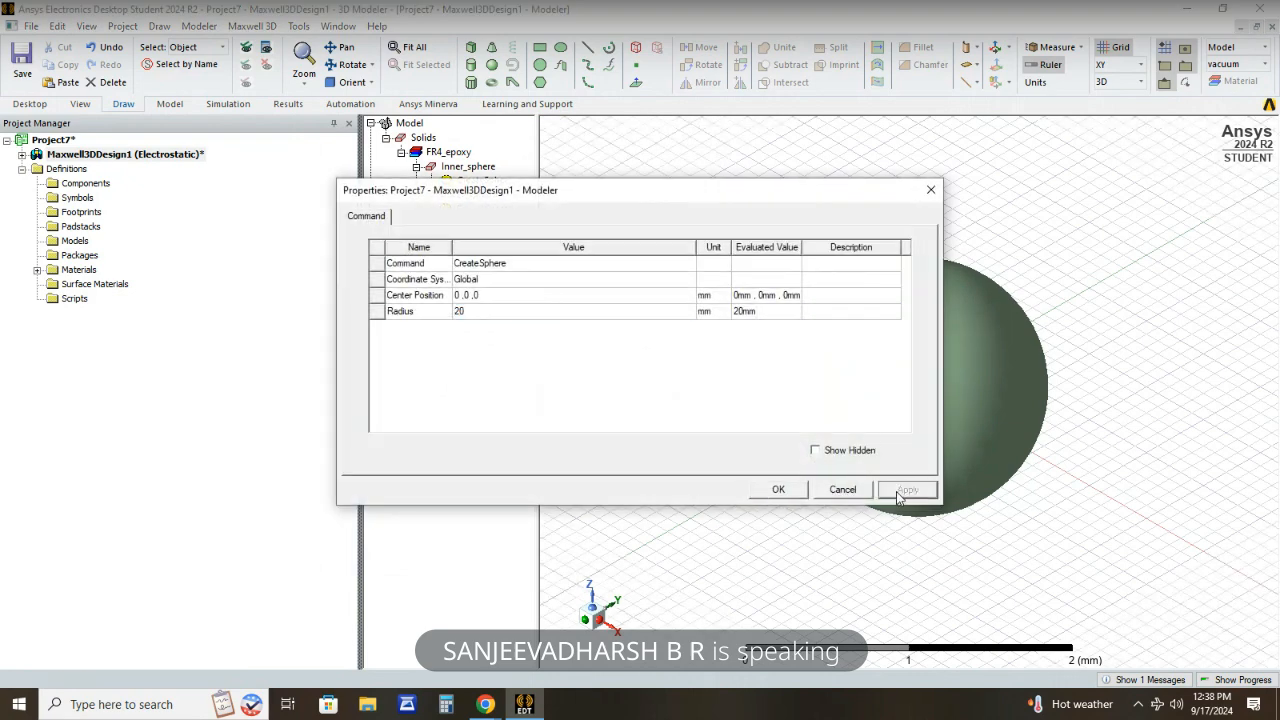
left_click(779, 490)
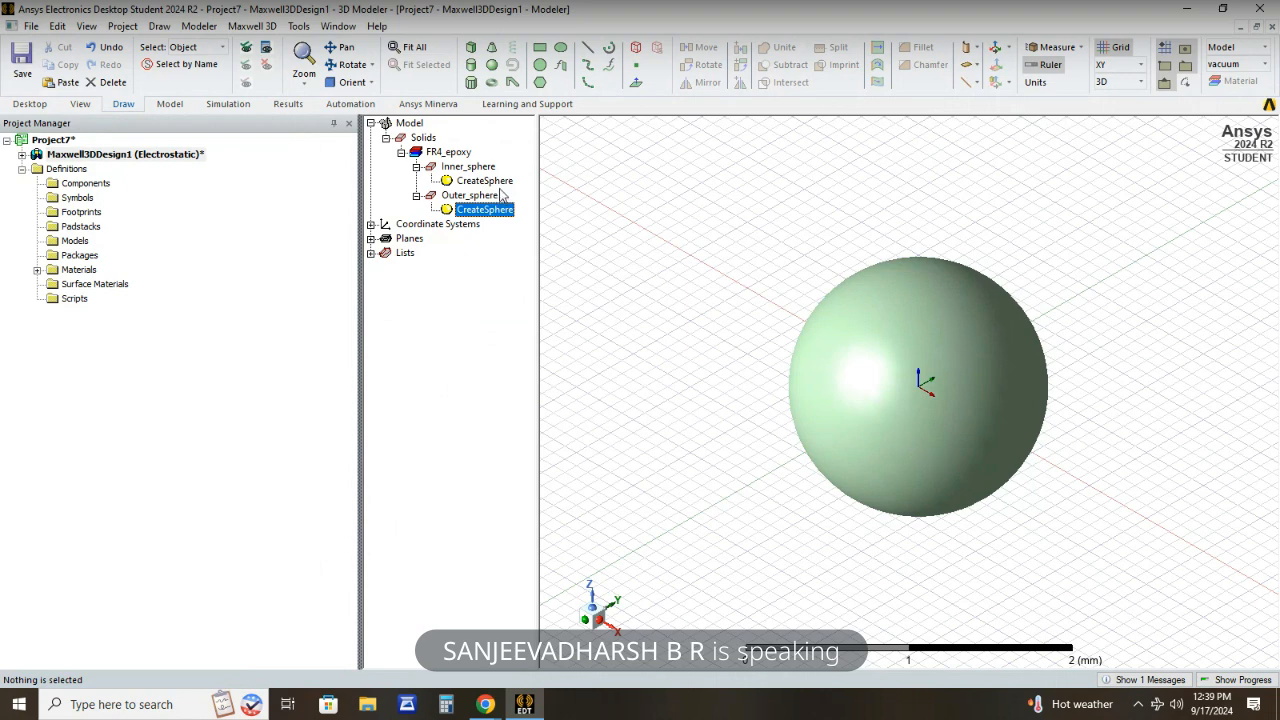
- Set the radius of Inner_sphere to 10 mm
double_click(484, 180)
left_click(548, 311)
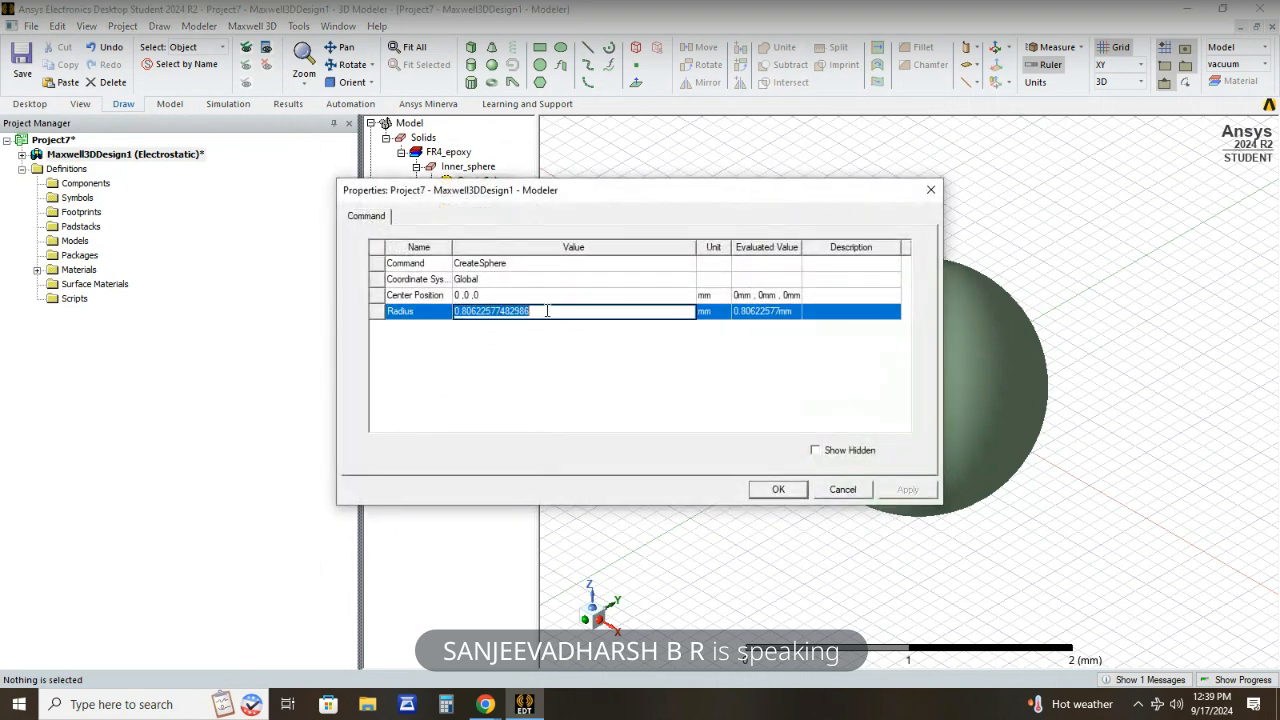
key("BackSpace")
type("10")
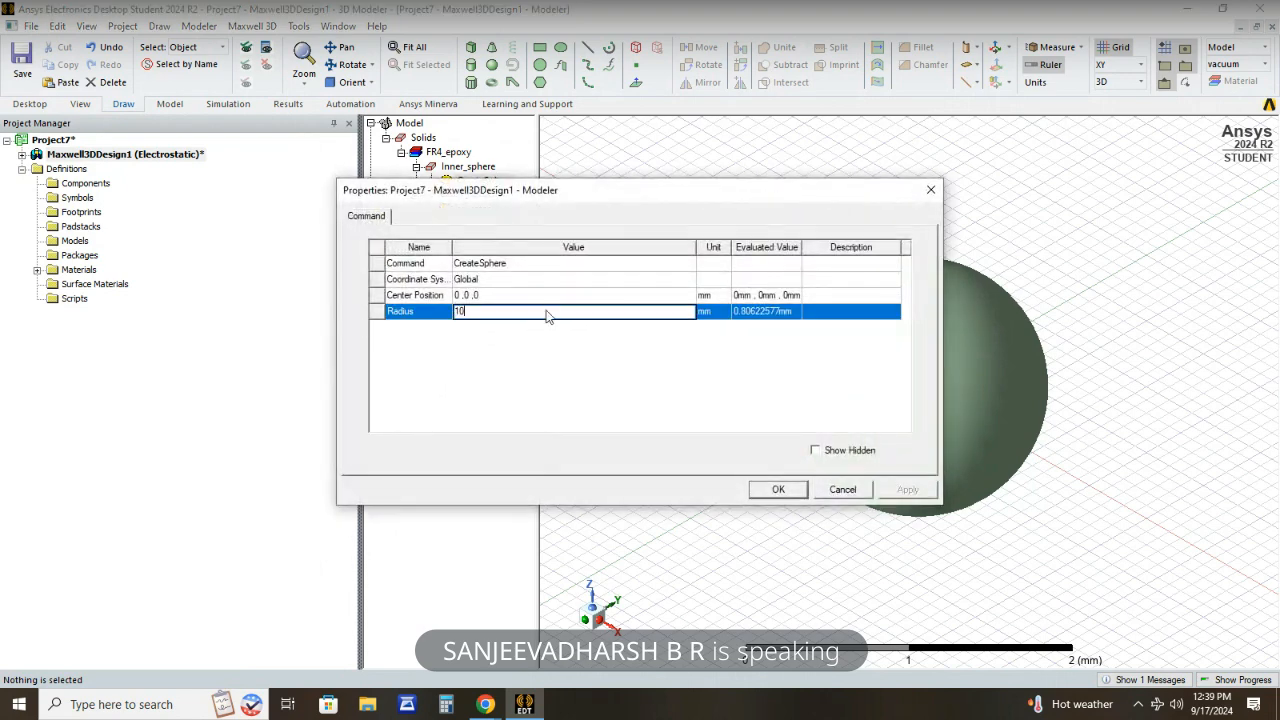
left_click(495, 355)
left_click(907, 489)
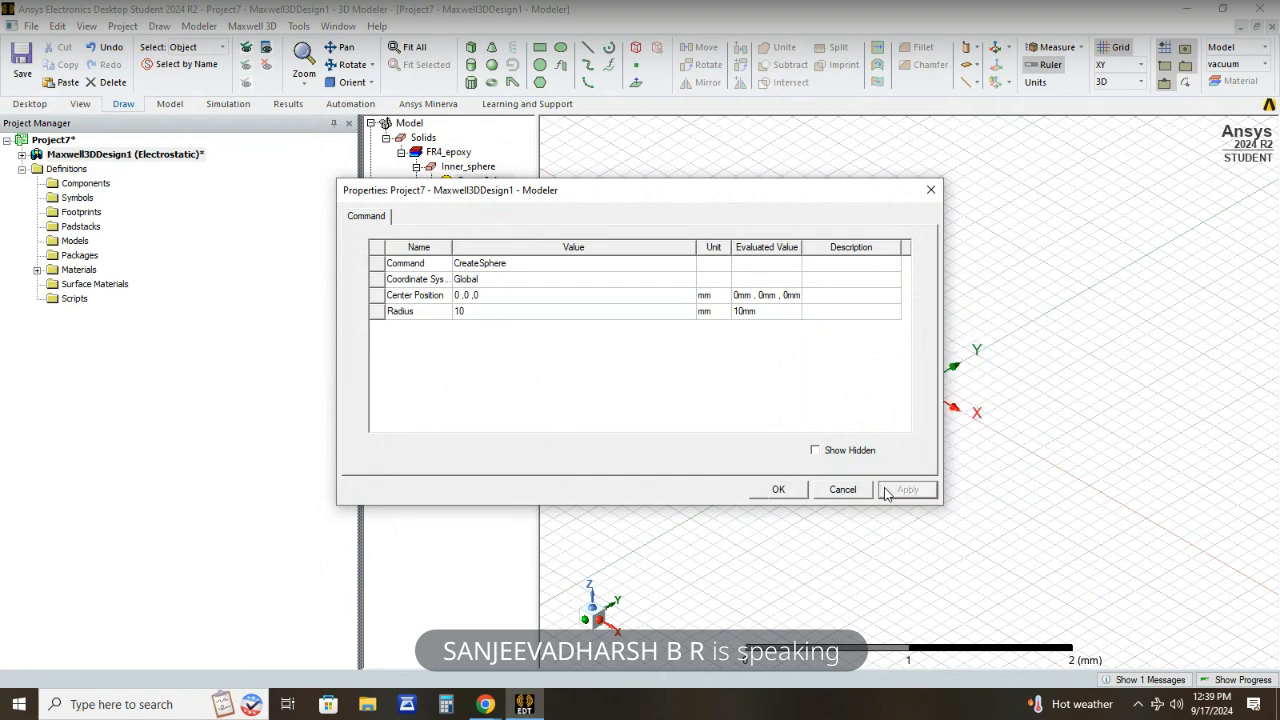
left_click(789, 491)
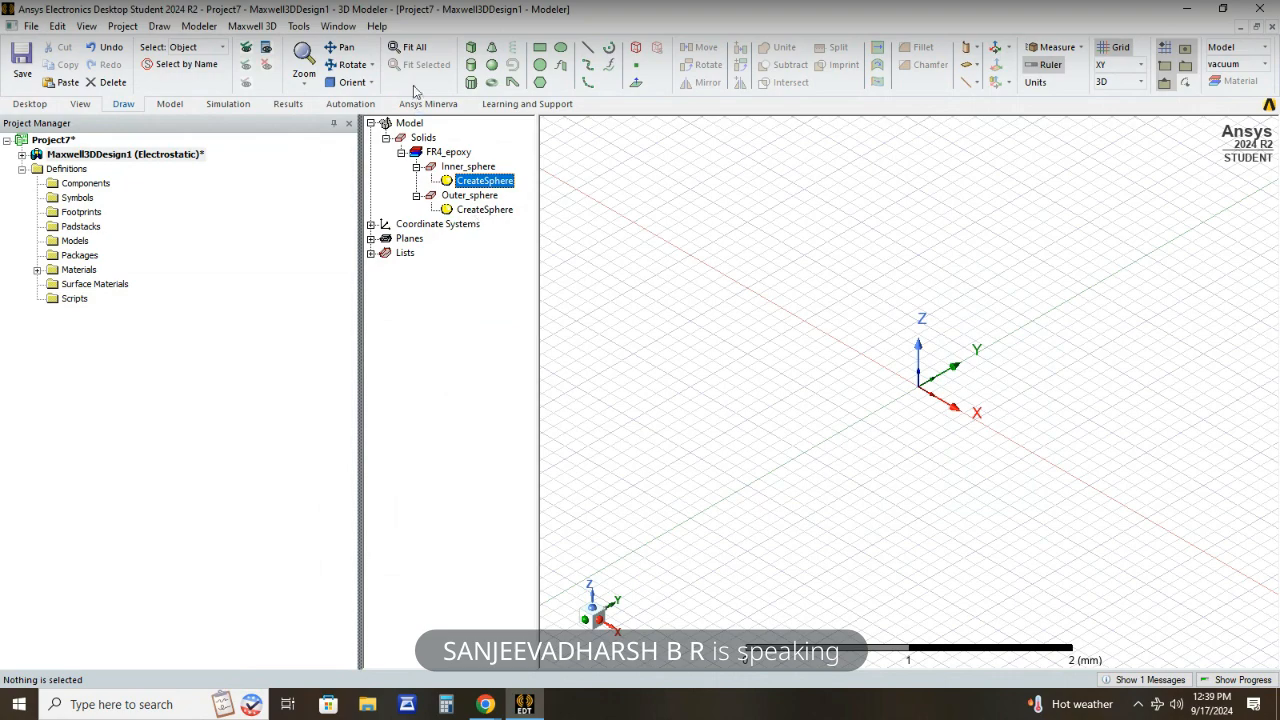
- Fit the whole model in view and highlight Outer_sphere and Inner_sphere in turn to examine how they are nested
left_click(414, 47)
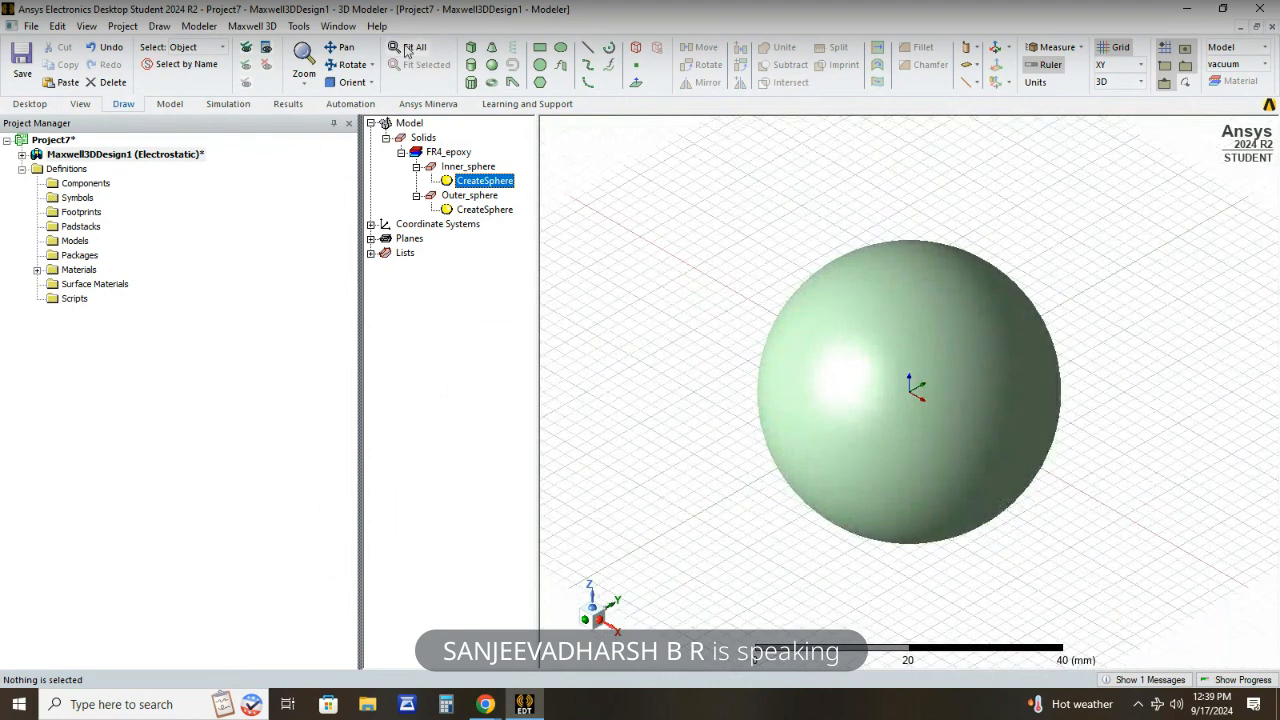
left_click(463, 196)
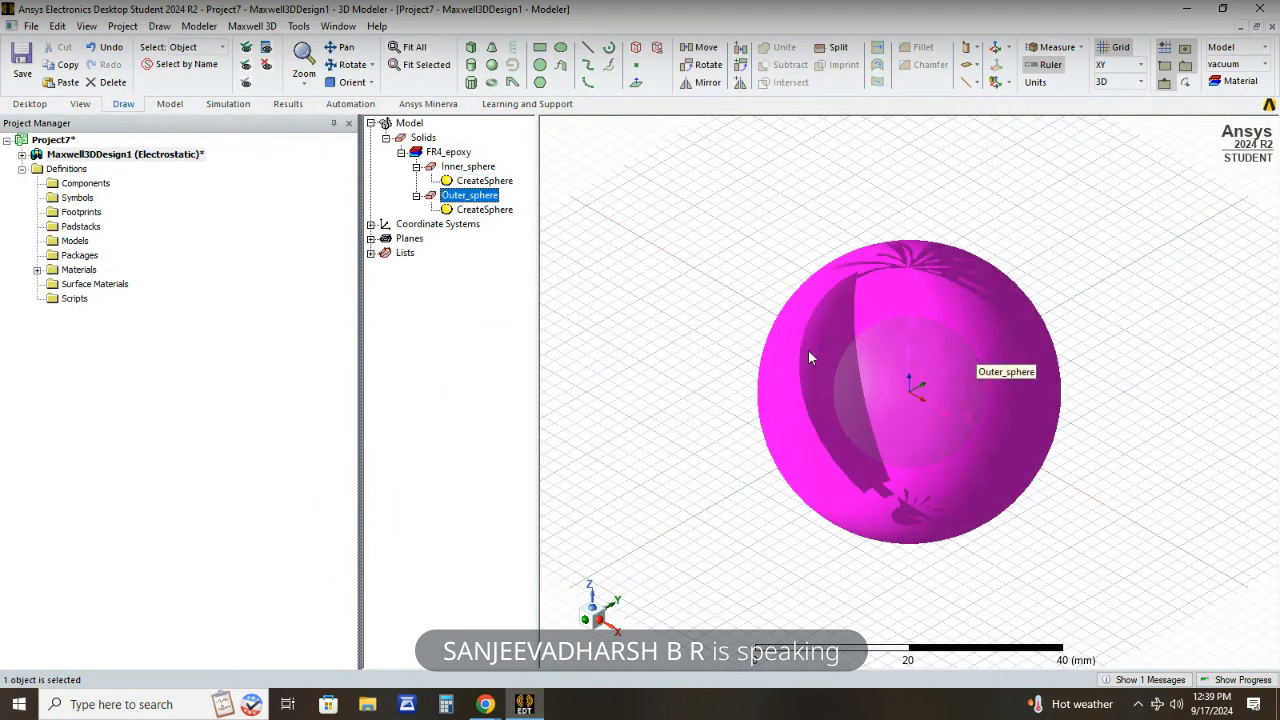
left_click(468, 167)
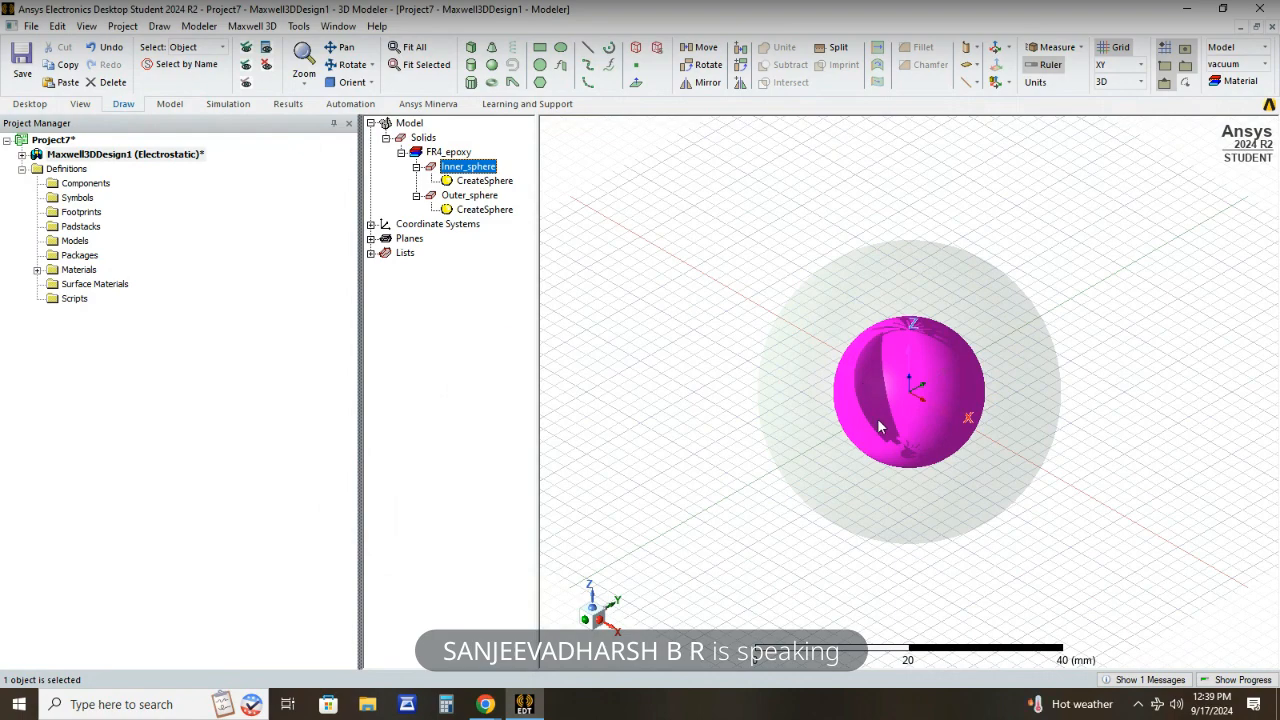
scroll(959, 391, "up", 3)
scroll(959, 391, "down", 2)
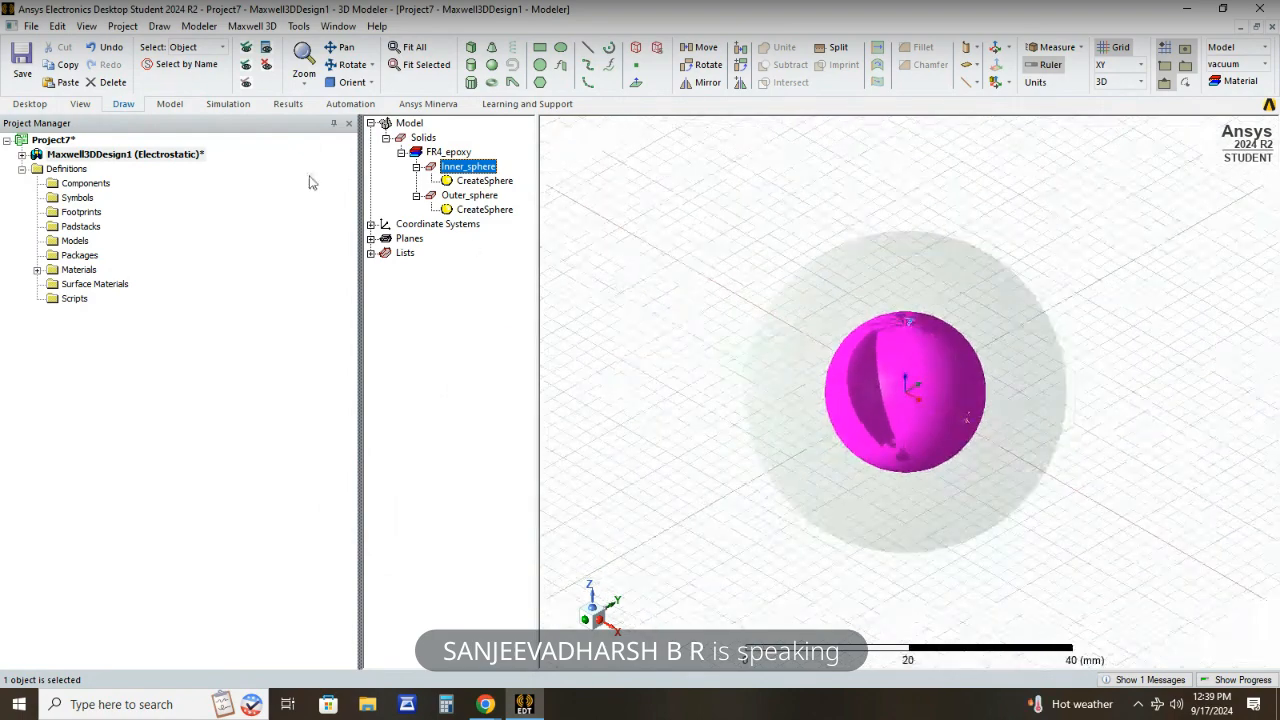
right_click(477, 174)
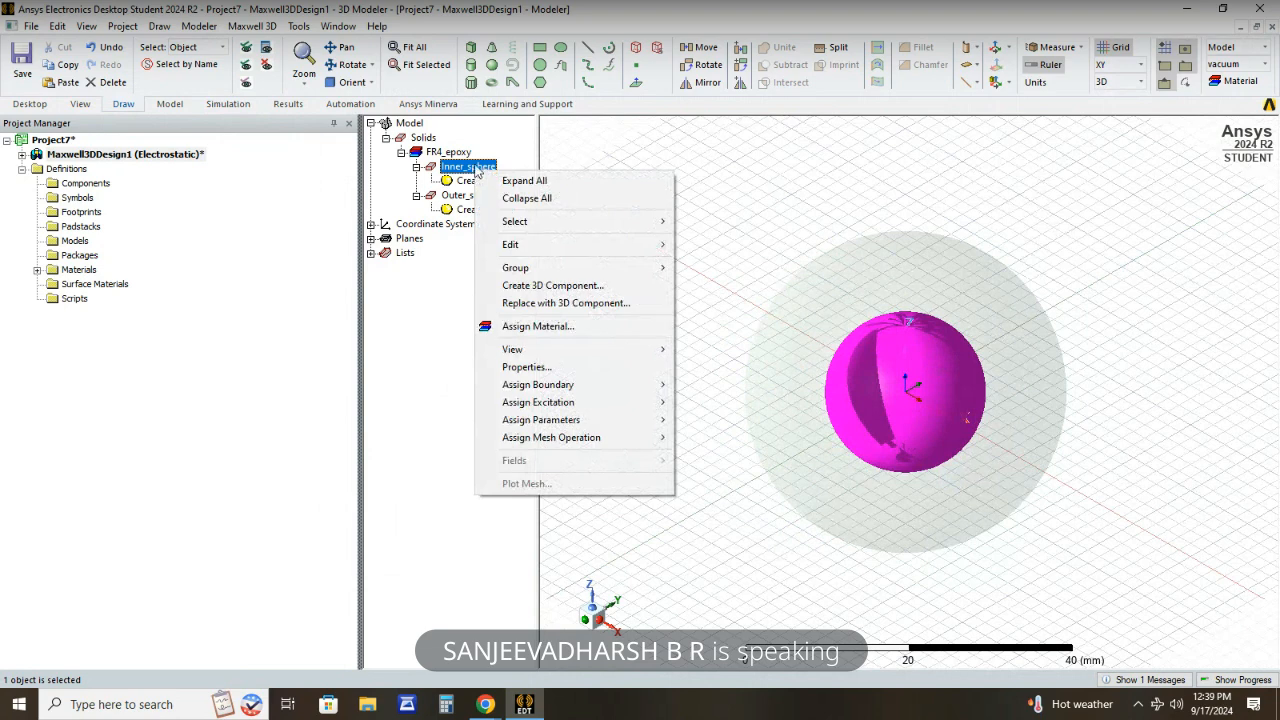
key("Escape")
- Change the display color of Outer_sphere to dark green in its properties
left_click(458, 195)
right_click(470, 197)
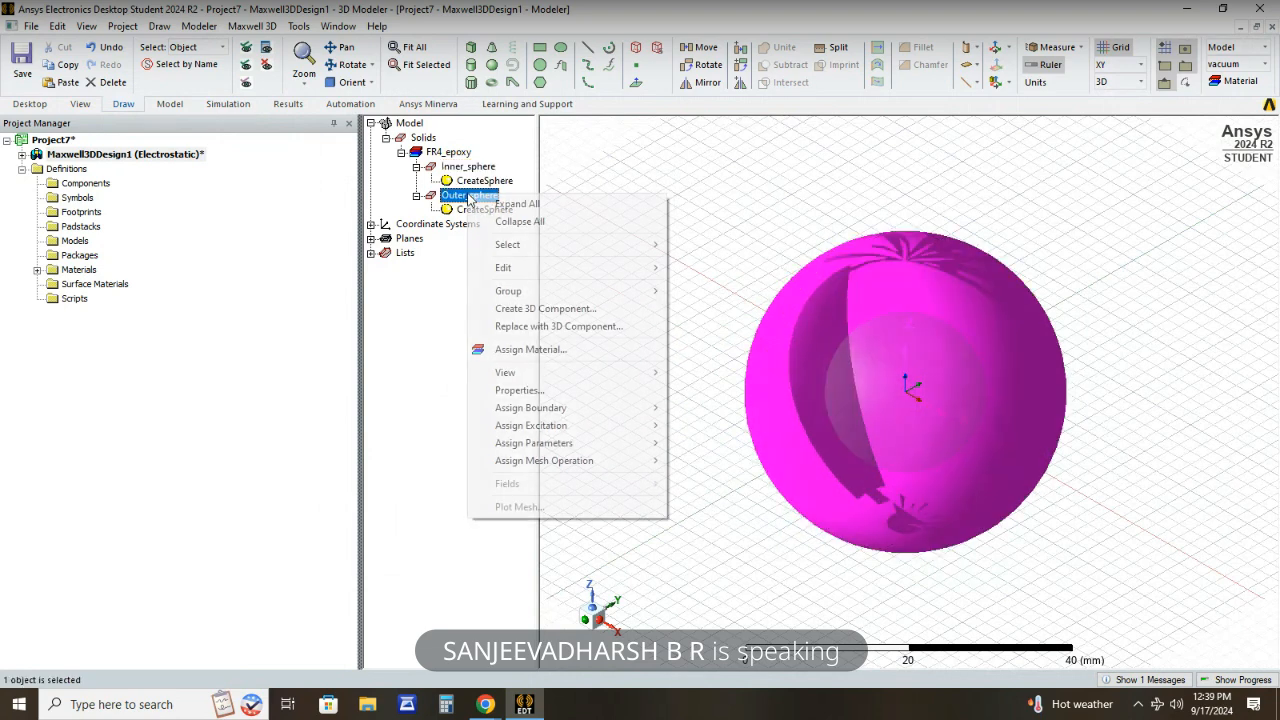
double_click(458, 198)
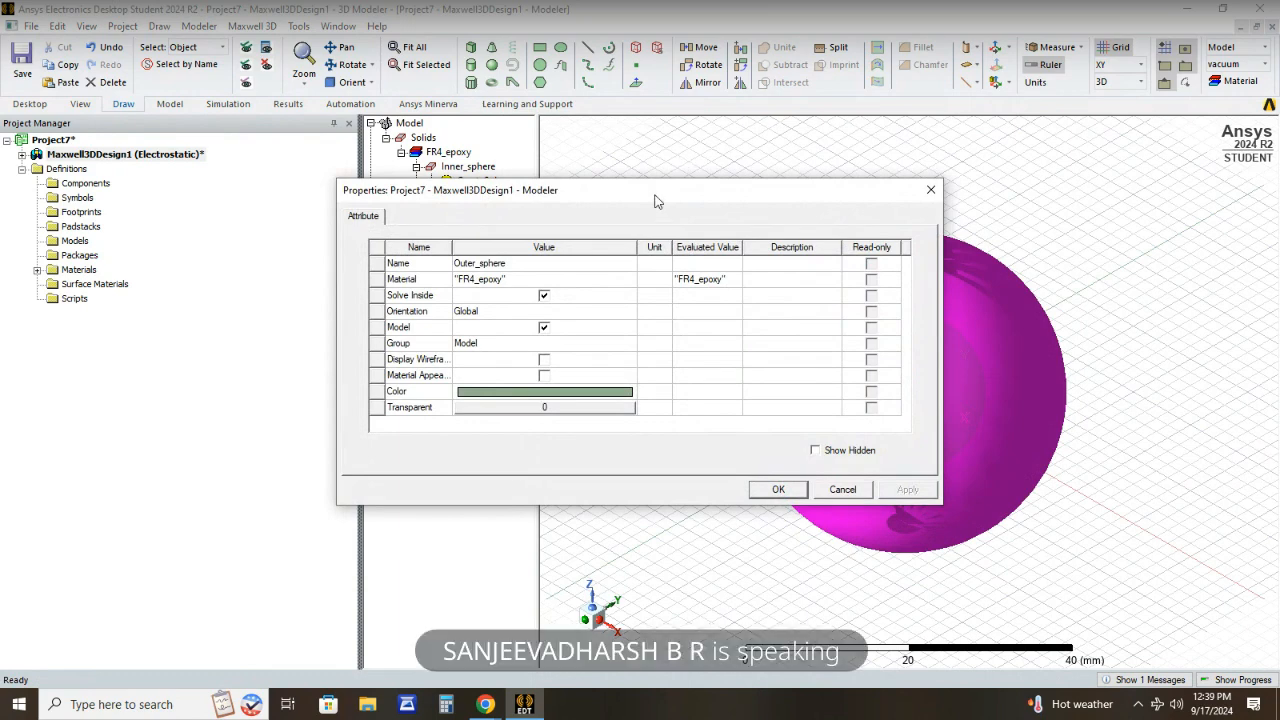
left_click(566, 396)
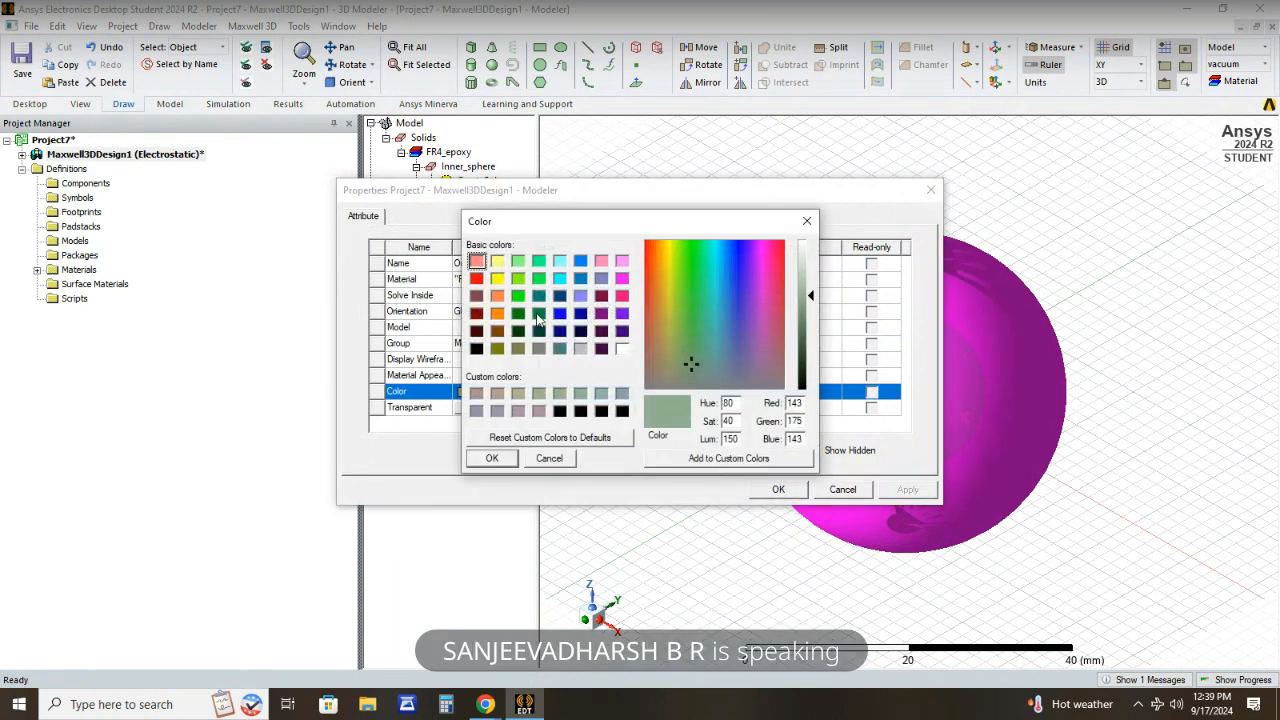
left_click(538, 316)
left_click(491, 458)
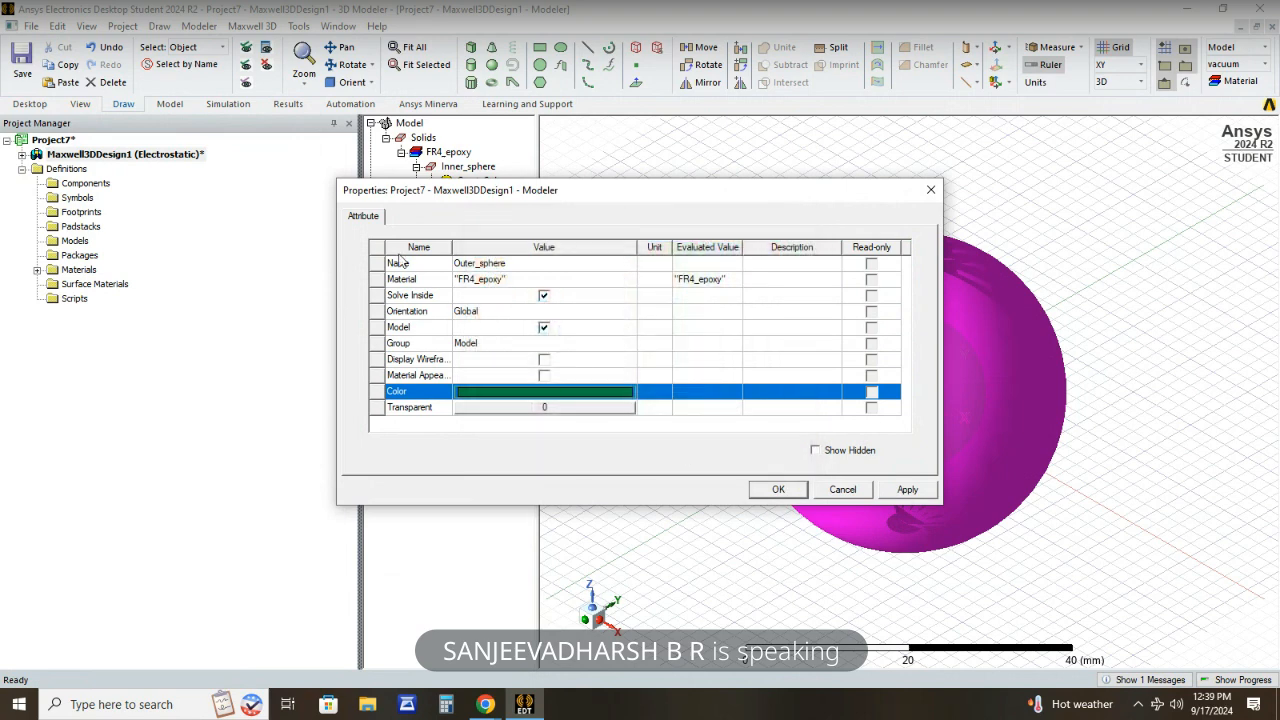
left_click(790, 491)
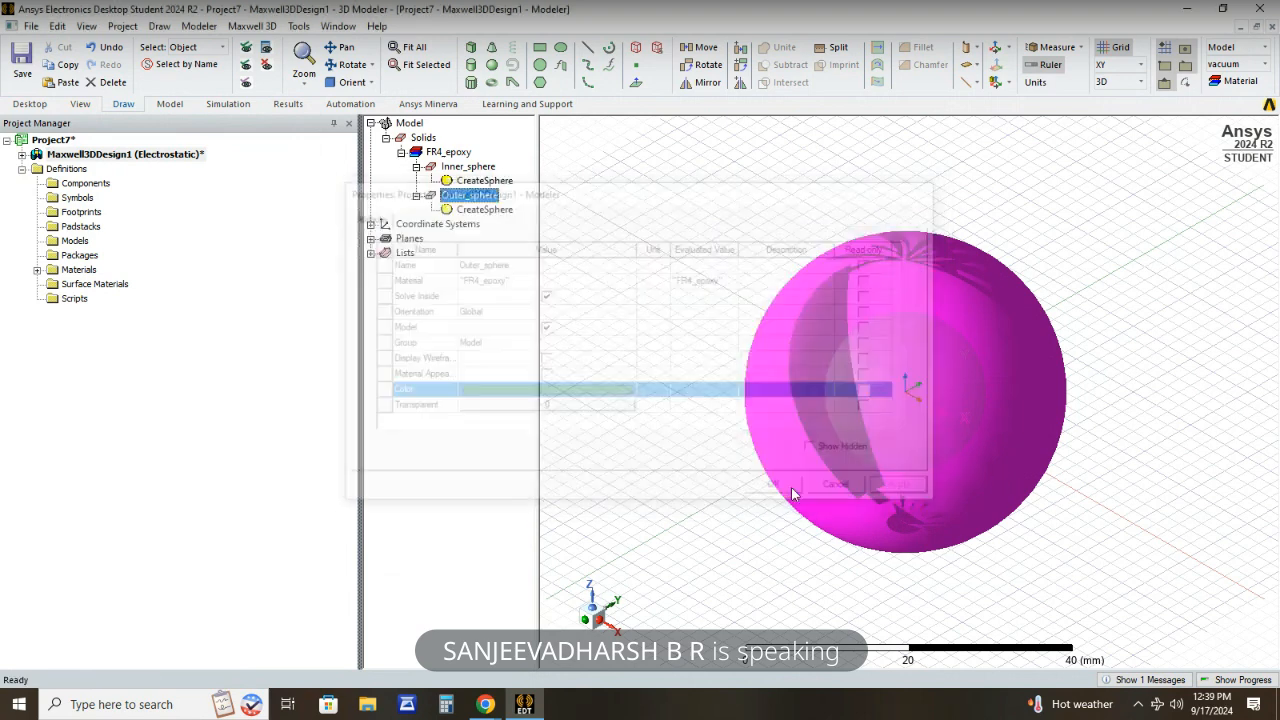
- Subtract Inner_sphere from Outer_sphere, with Outer_sphere as the blank part and without cloning the tool object
left_click(476, 167)
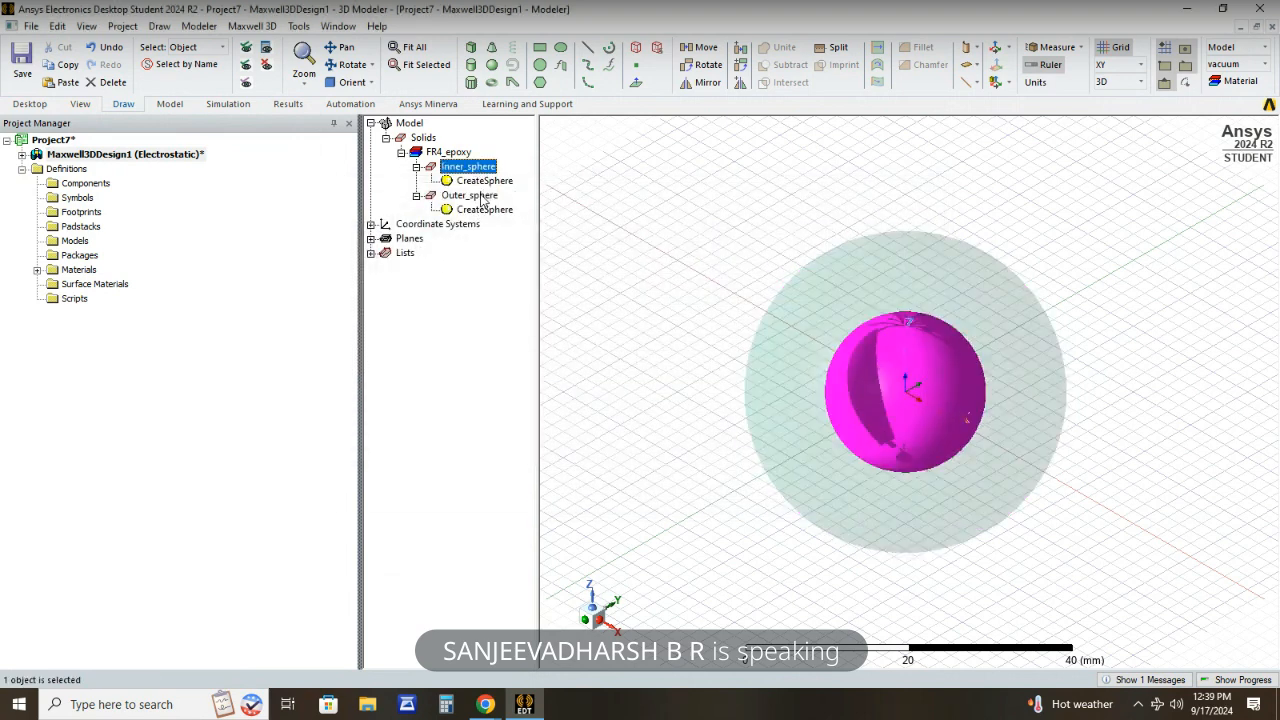
left_click(482, 197)
left_click(442, 328)
left_click(461, 168)
left_click(479, 198)
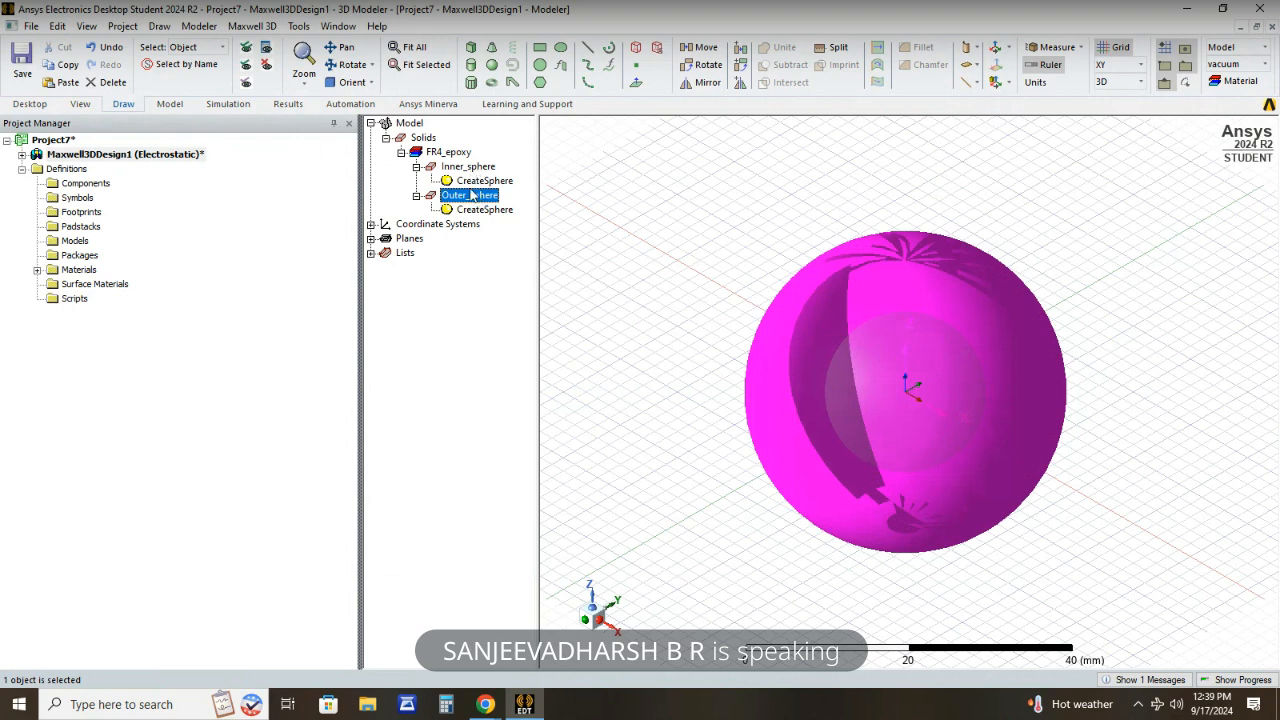
left_click(470, 167, "ctrl")
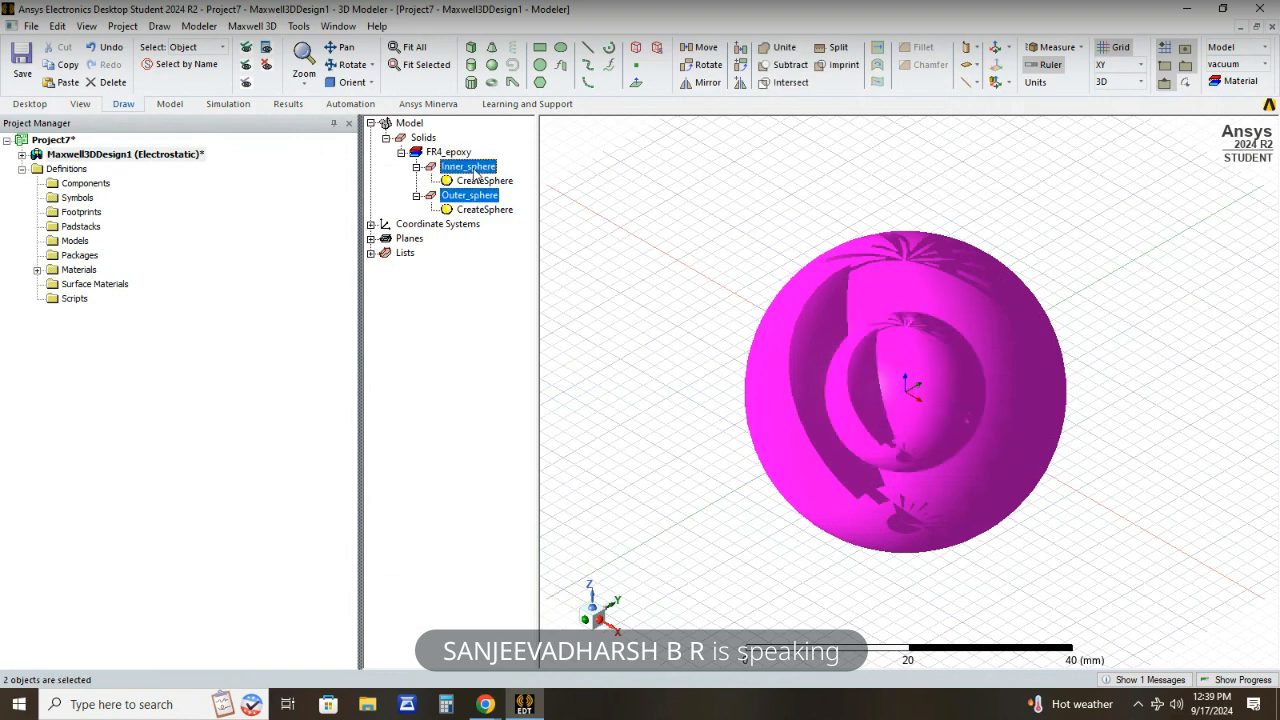
left_click(785, 64)
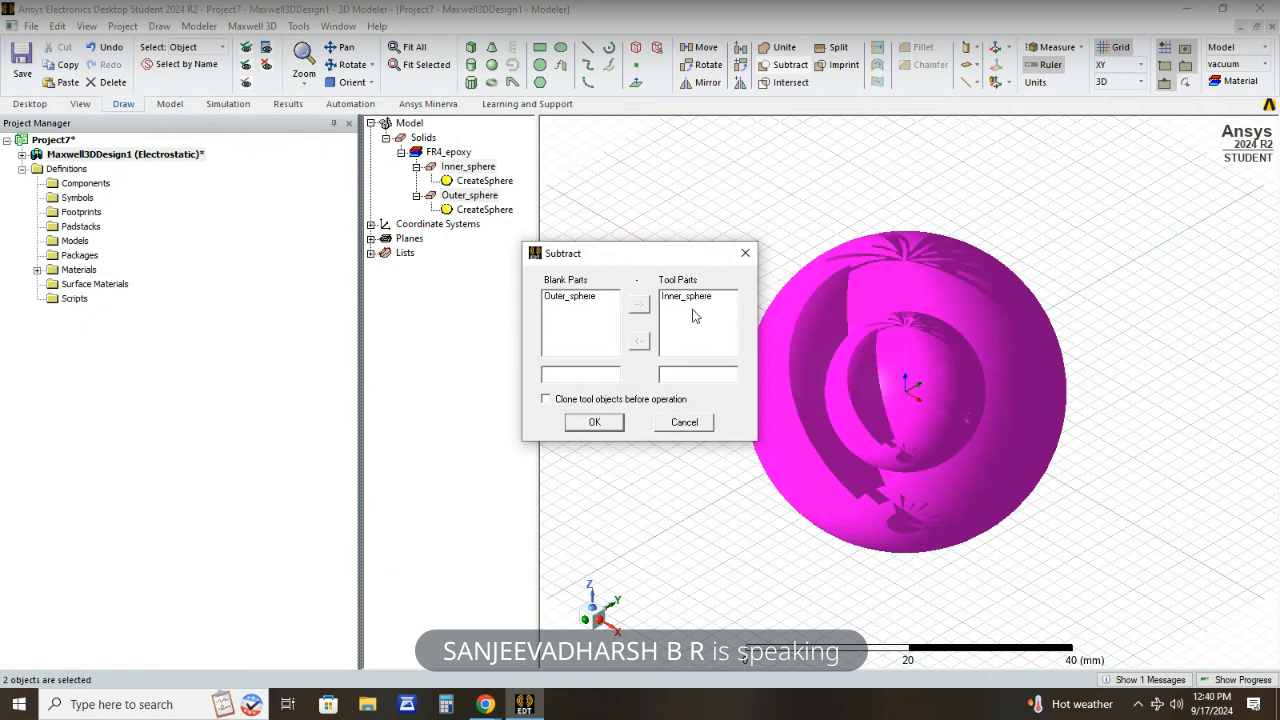
left_click(595, 422)
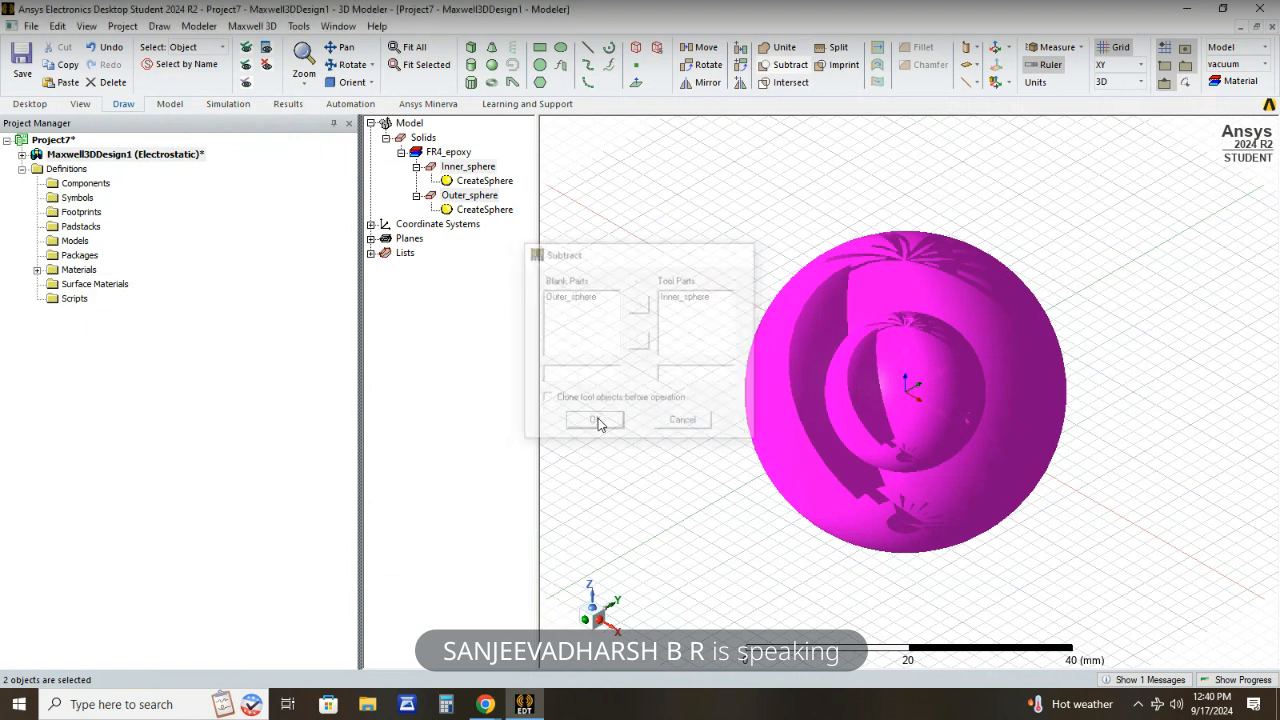
- Split the hollow Outer_sphere on the XY plane, keeping only the positive side
left_click(464, 273)
left_click(431, 195)
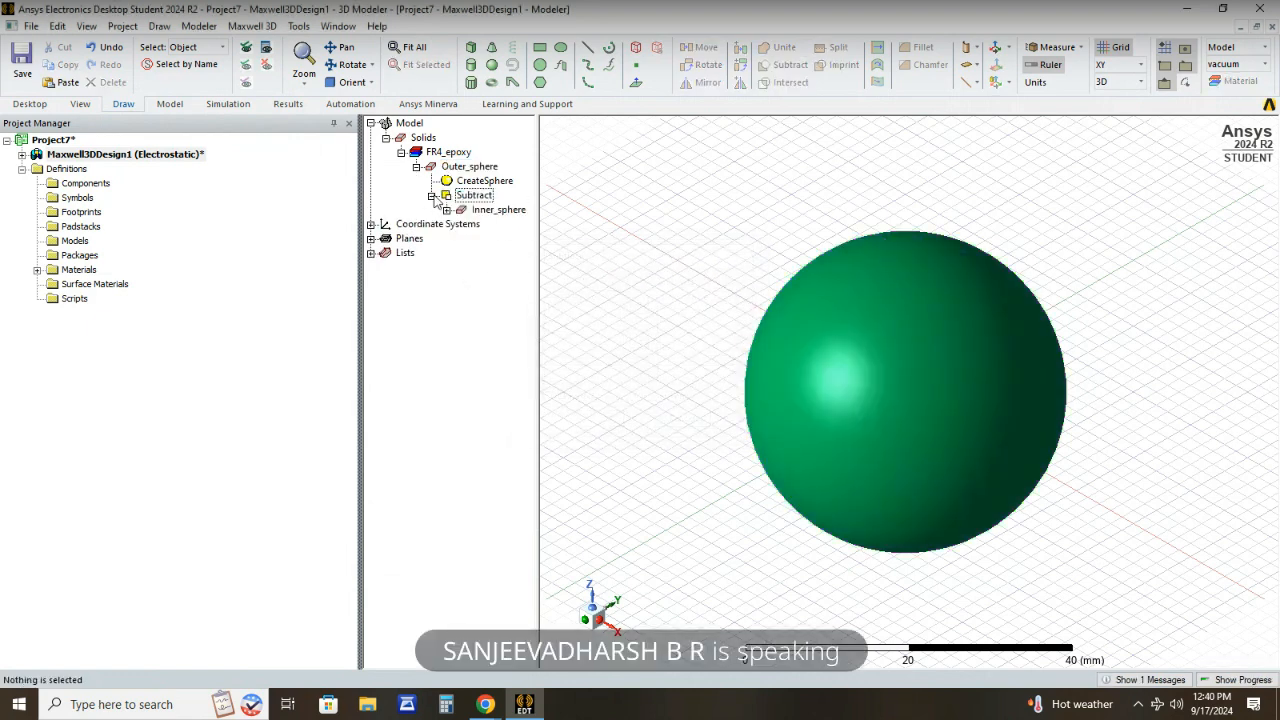
left_click(447, 210)
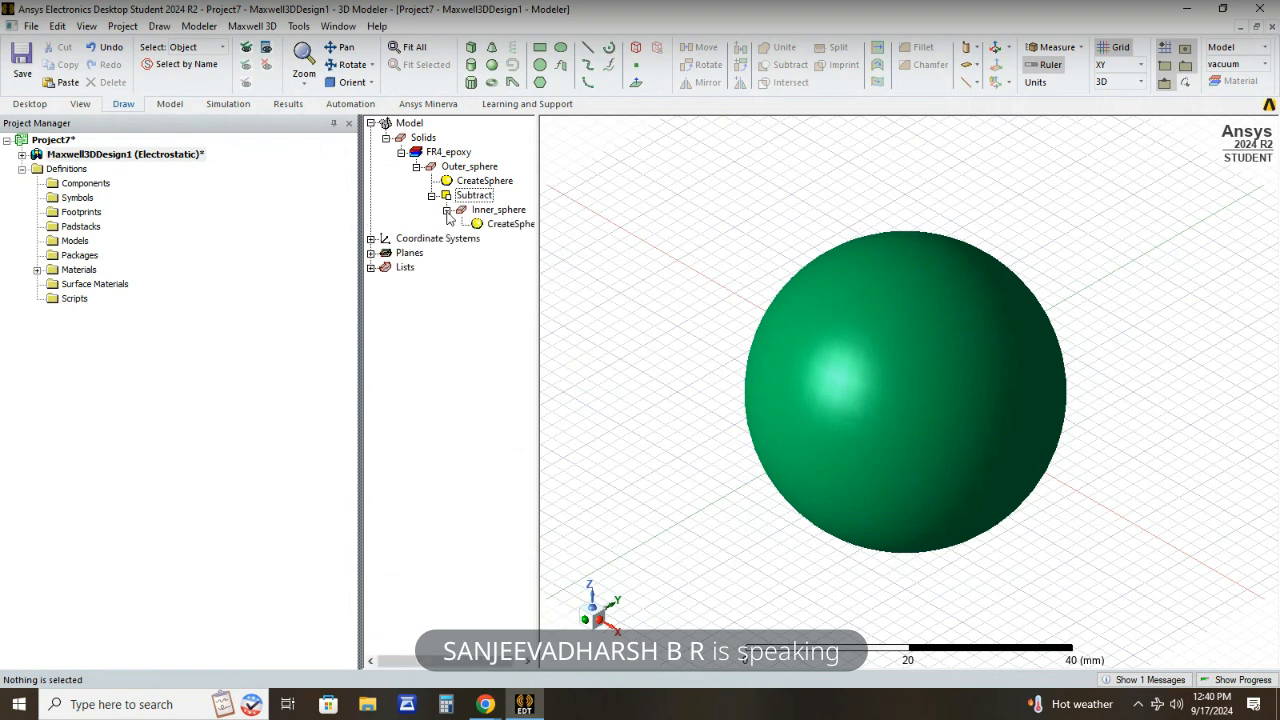
left_click(467, 167)
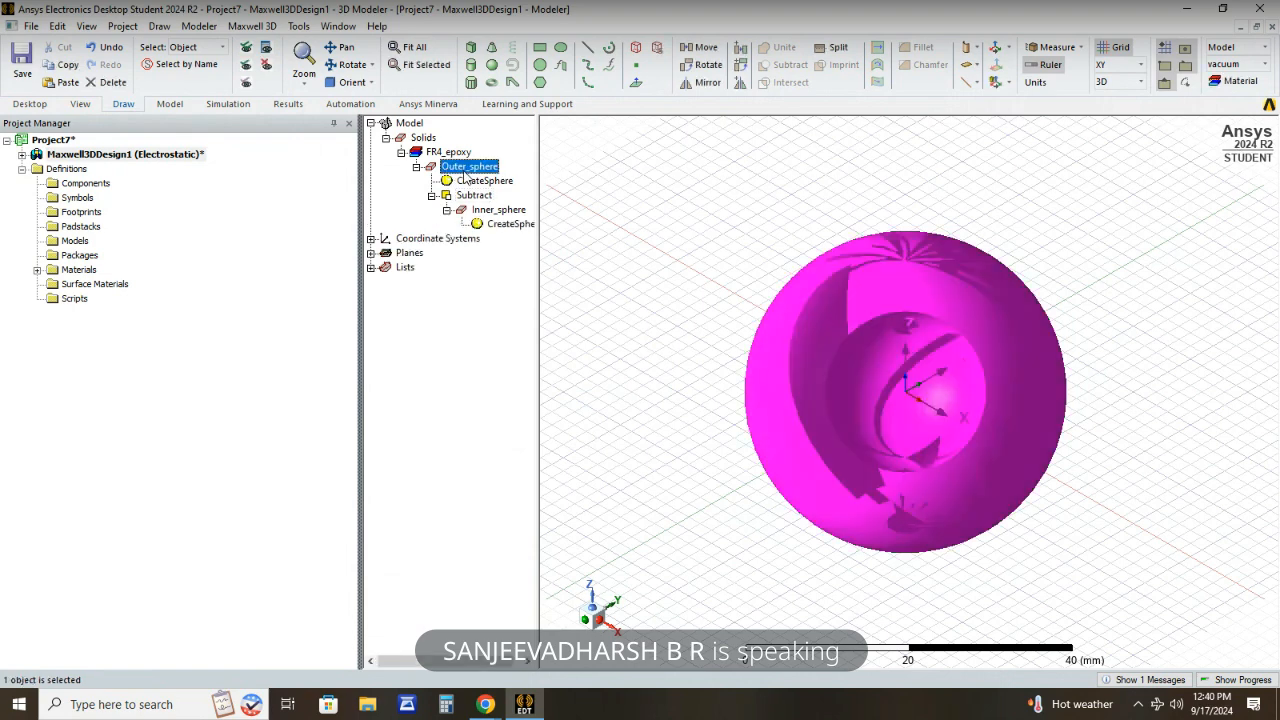
left_click(487, 211, "ctrl")
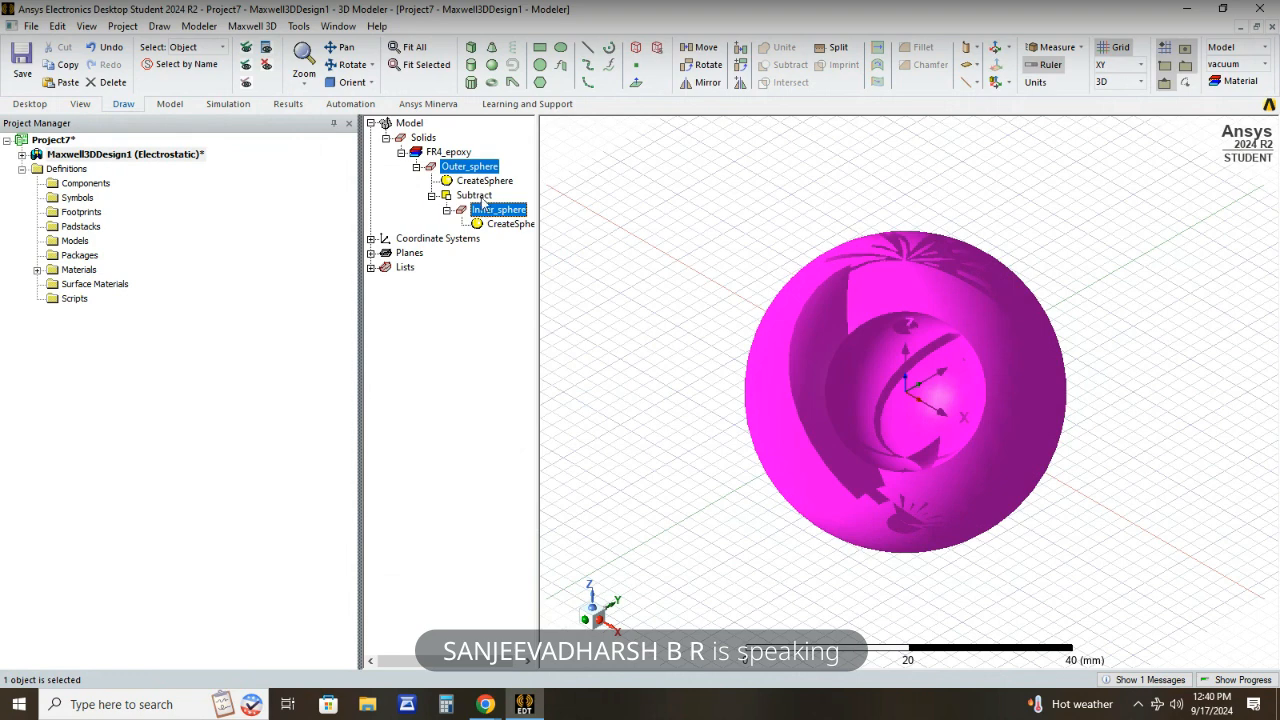
left_click(841, 50)
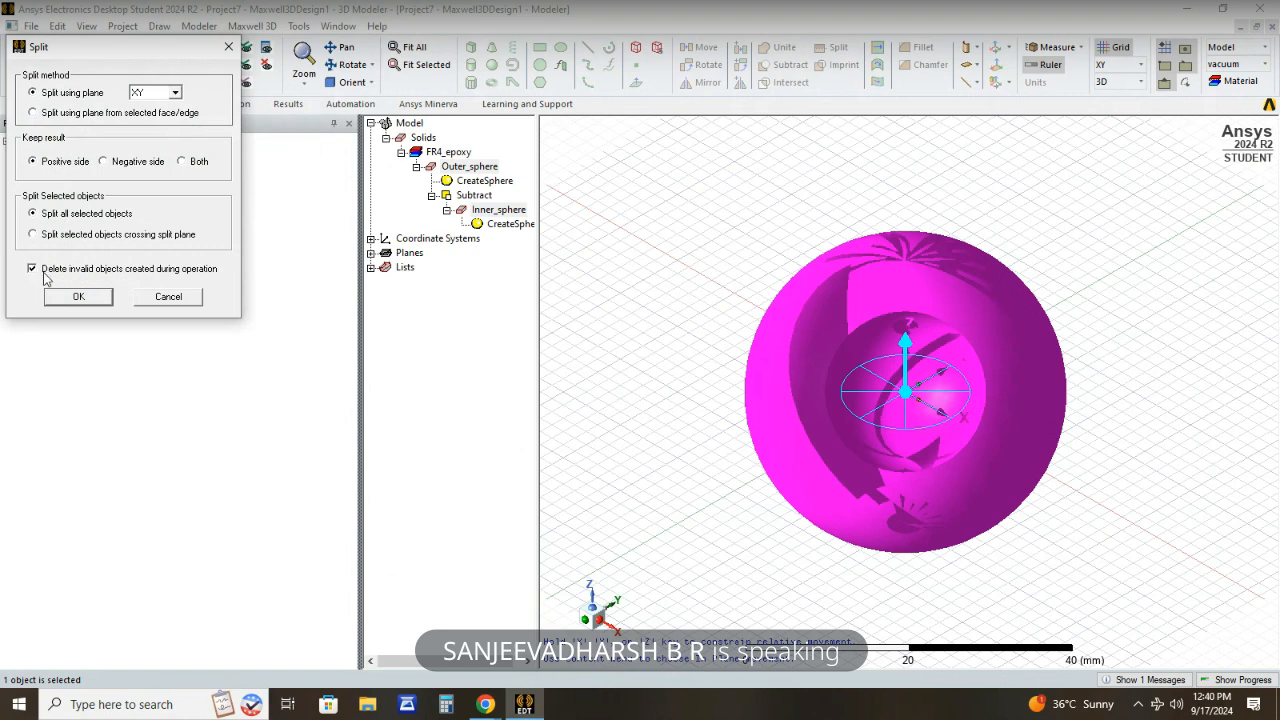
left_click(100, 299)
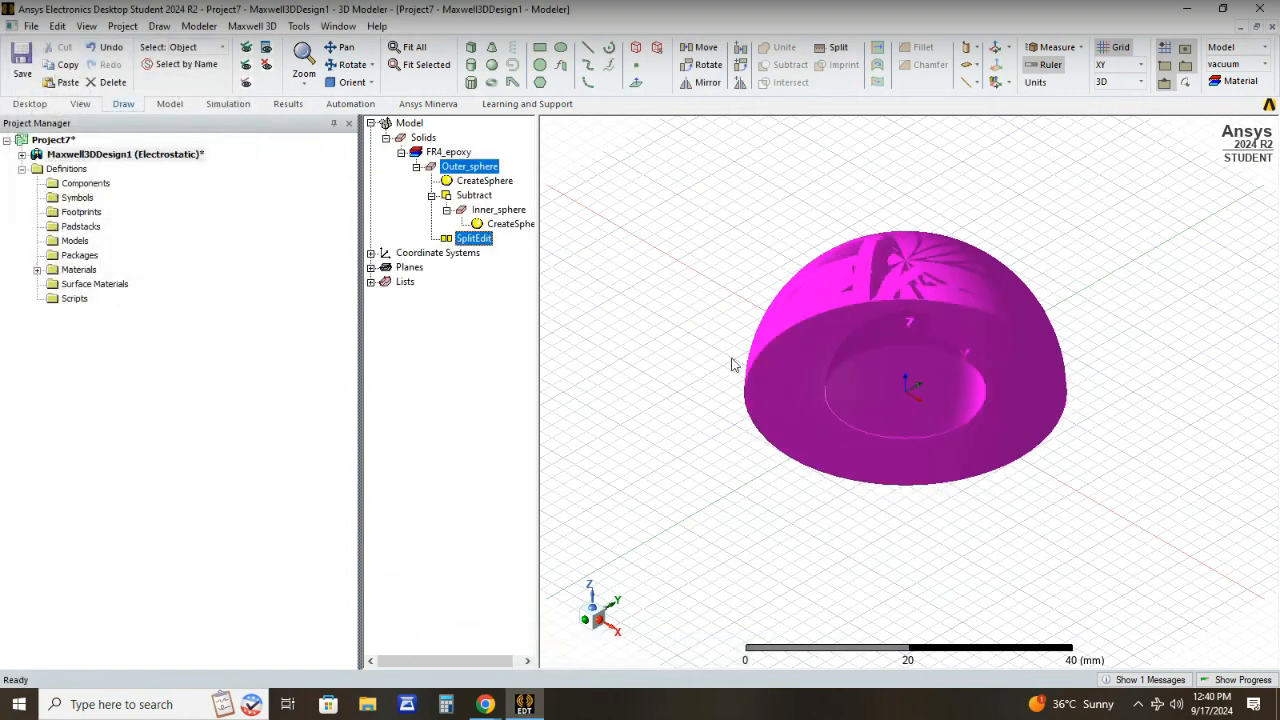
- Examine the split hemisphere from several orientations, ending on its flat cut face and inner cavity
left_click(872, 364)
left_click(617, 257)
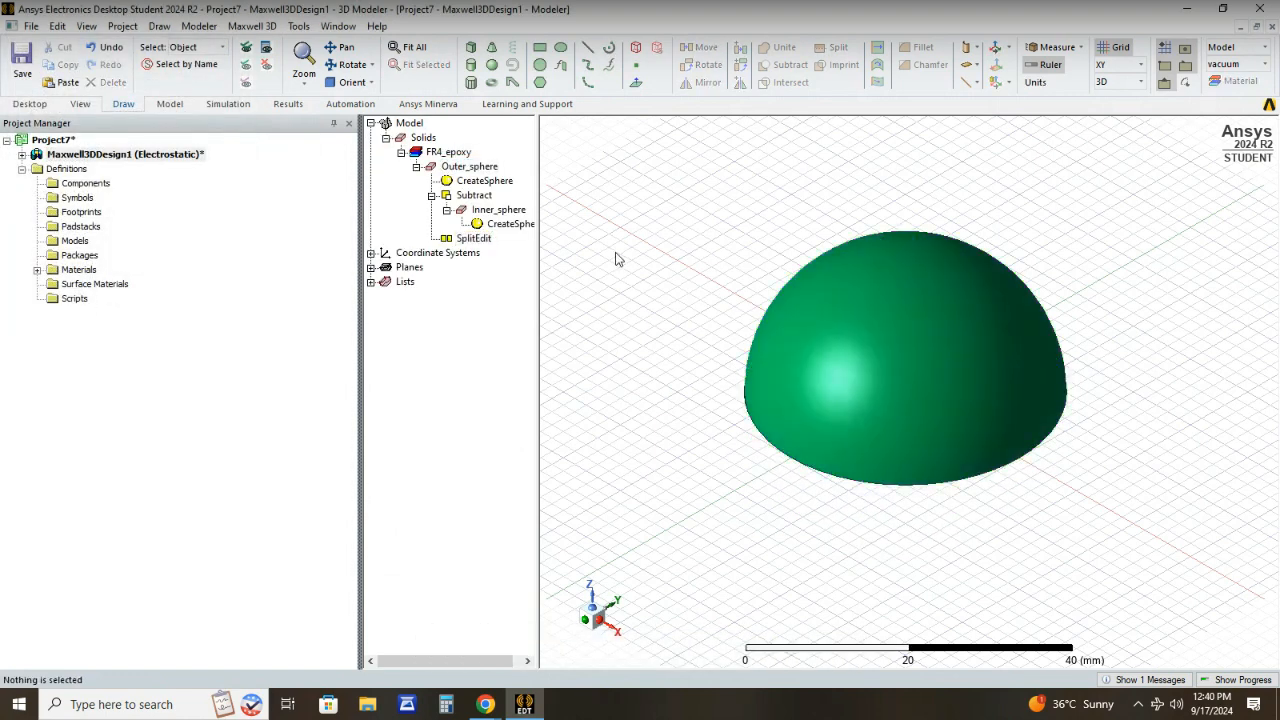
left_click(605, 627)
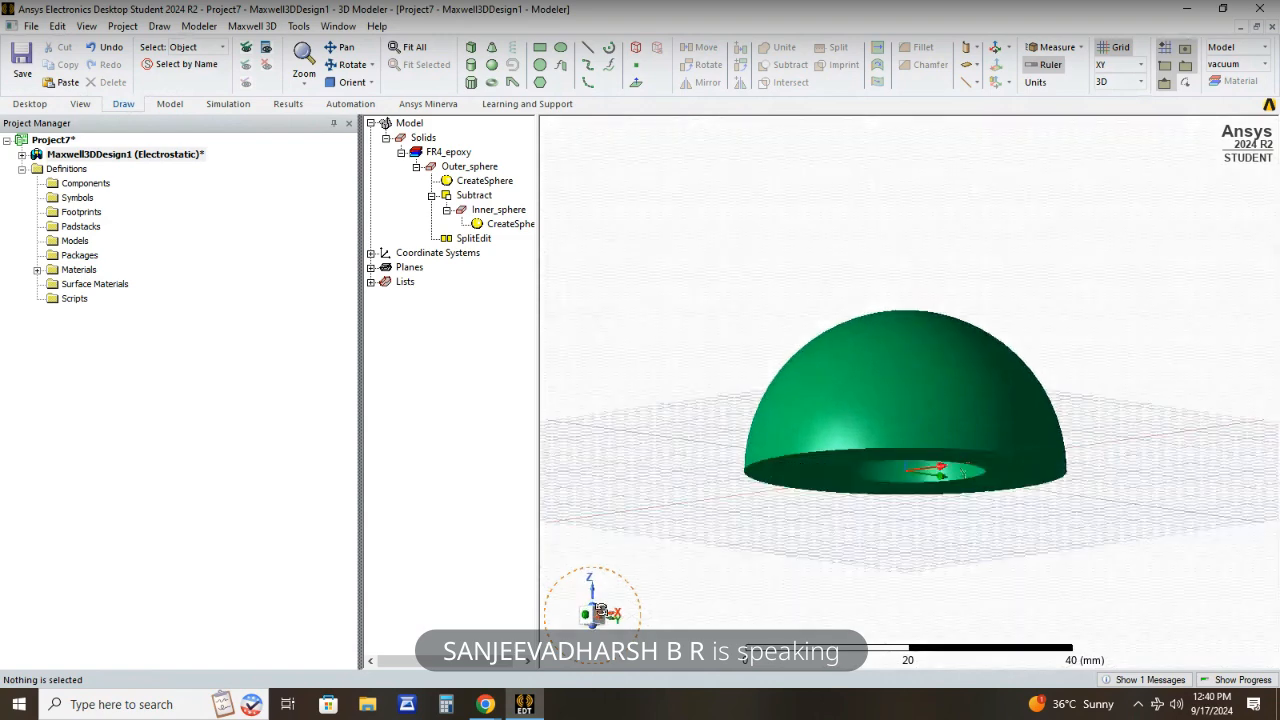
left_click(350, 82)
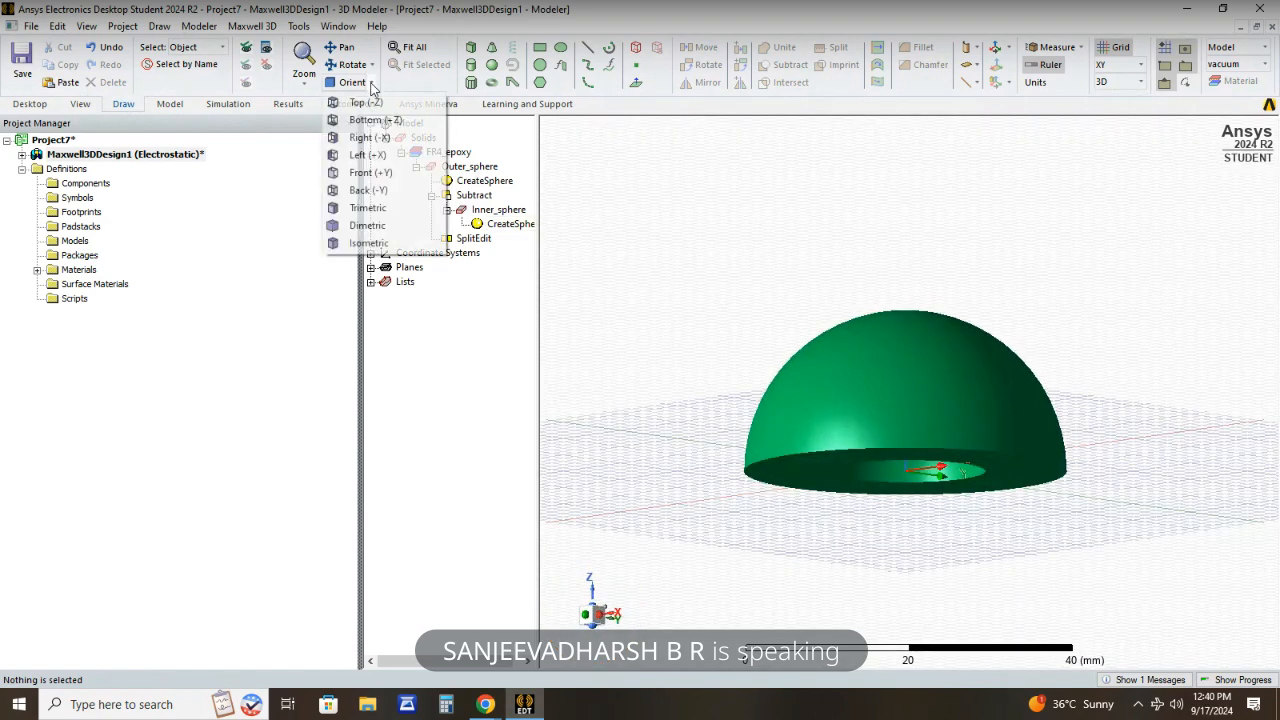
left_click(370, 208)
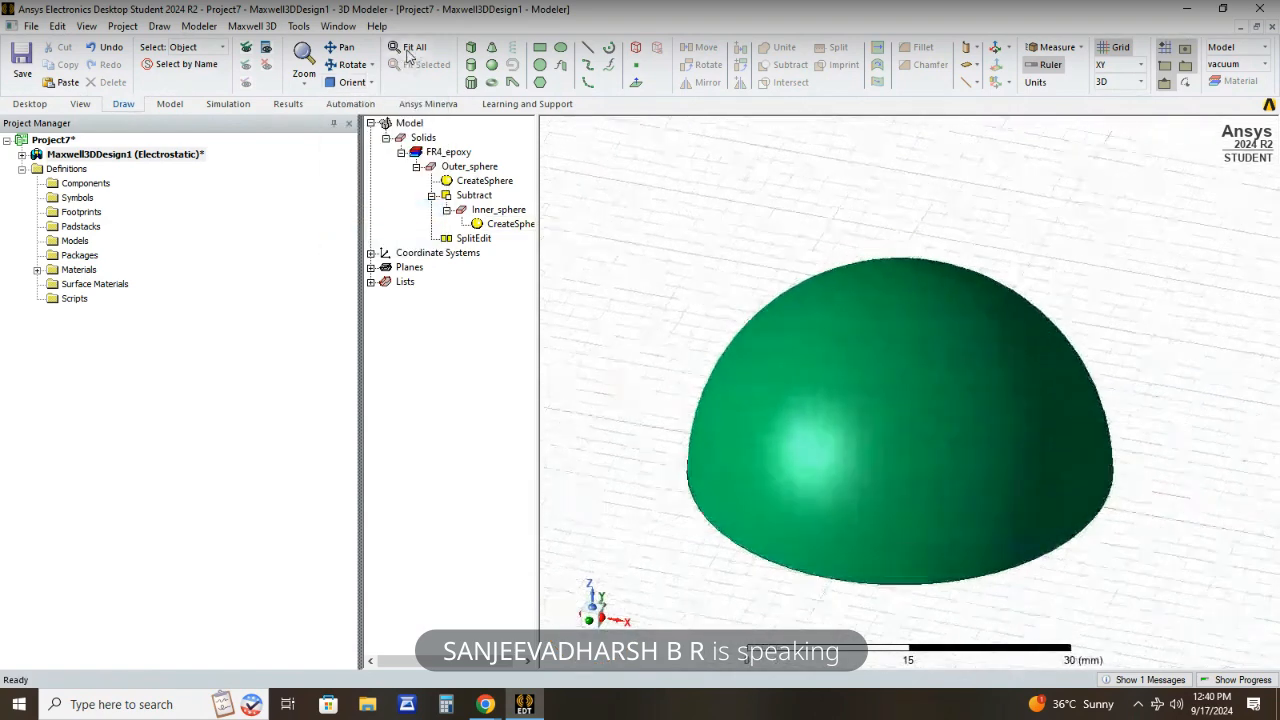
left_click(937, 482)
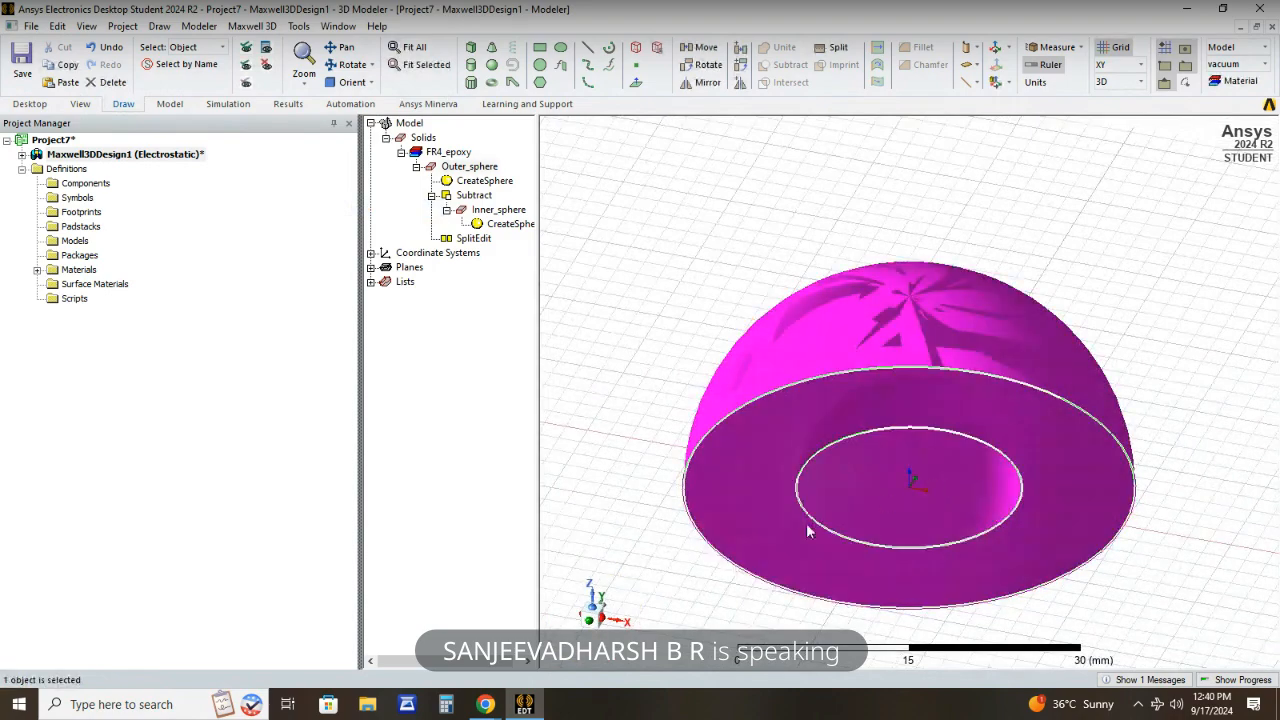
mouse_move(621, 612)
left_mouse_down()
mouse_move(620, 598)
mouse_move(628, 615)
mouse_move(608, 610)
mouse_move(666, 626)
left_mouse_up()
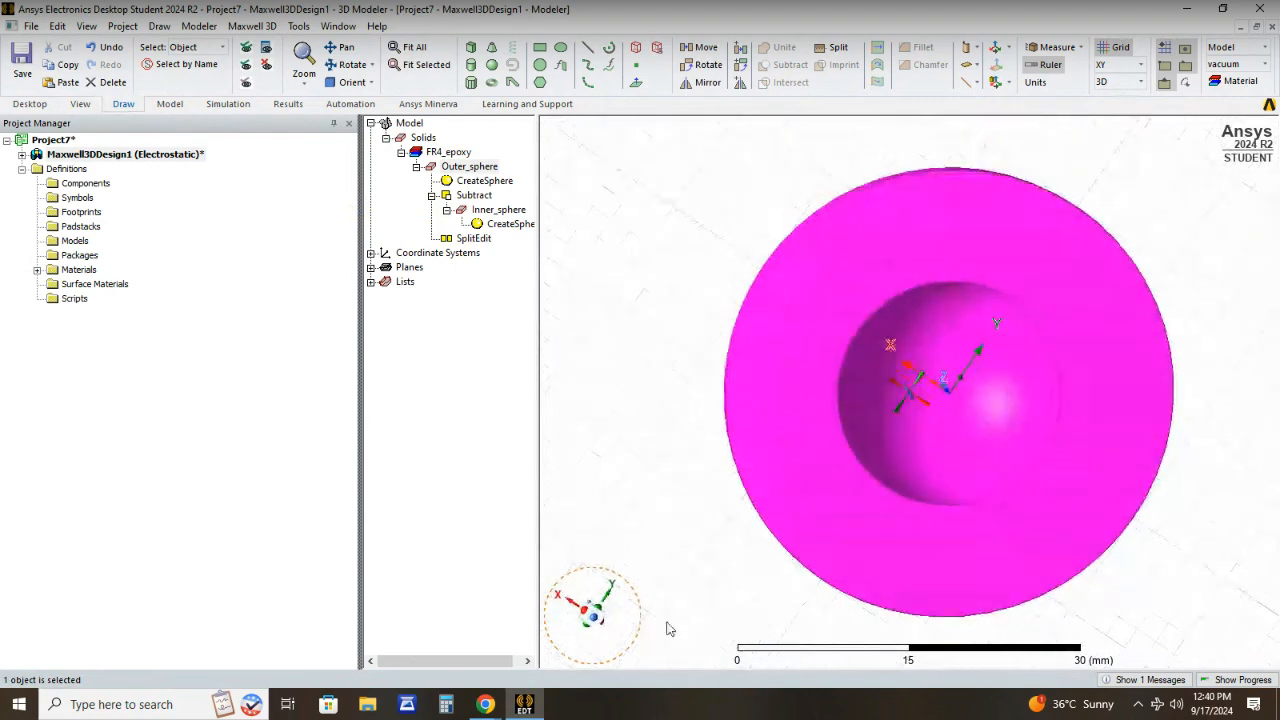
- Switch the selection mode from objects to faces
right_click(635, 148)
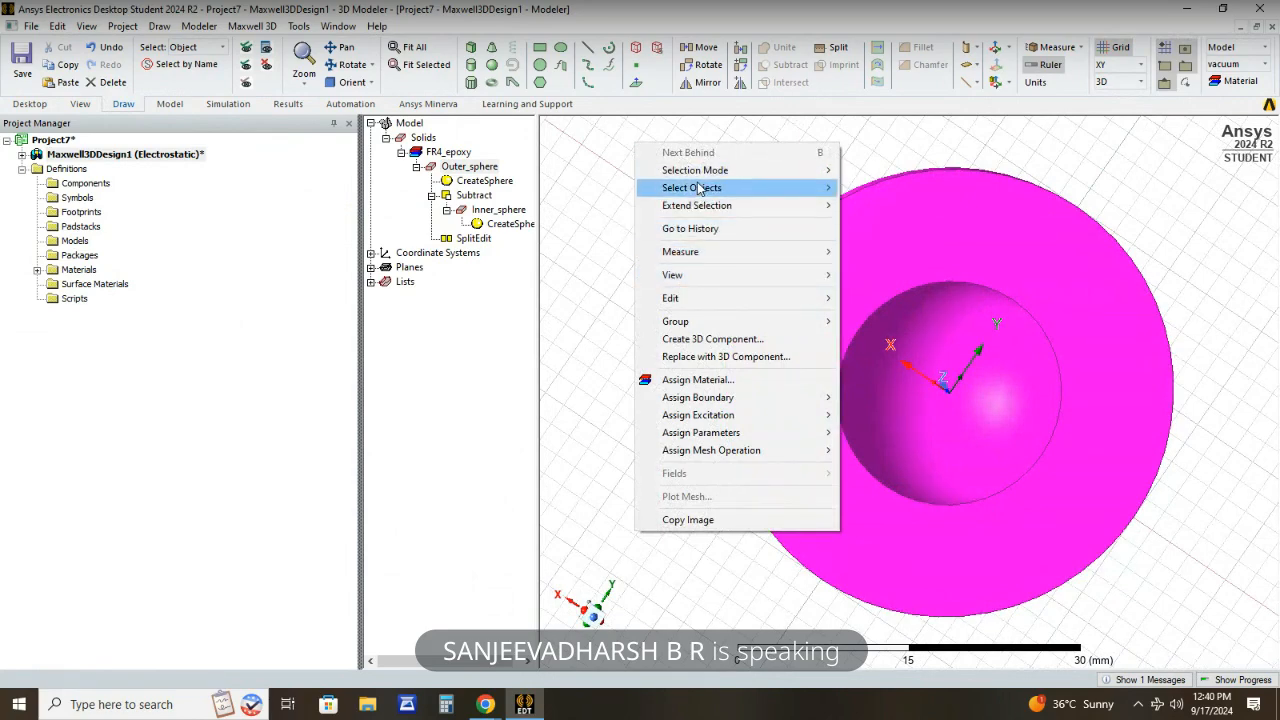
mouse_move(698, 188)
mouse_move(672, 172)
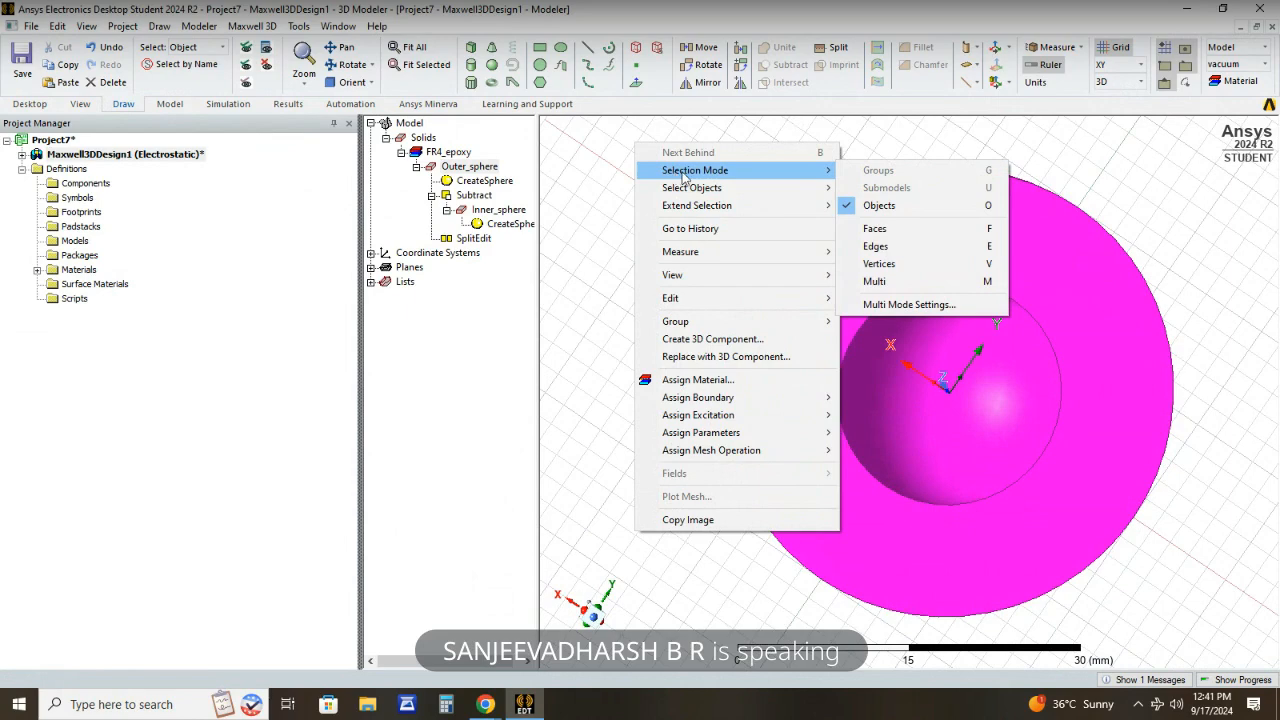
left_click(888, 231)
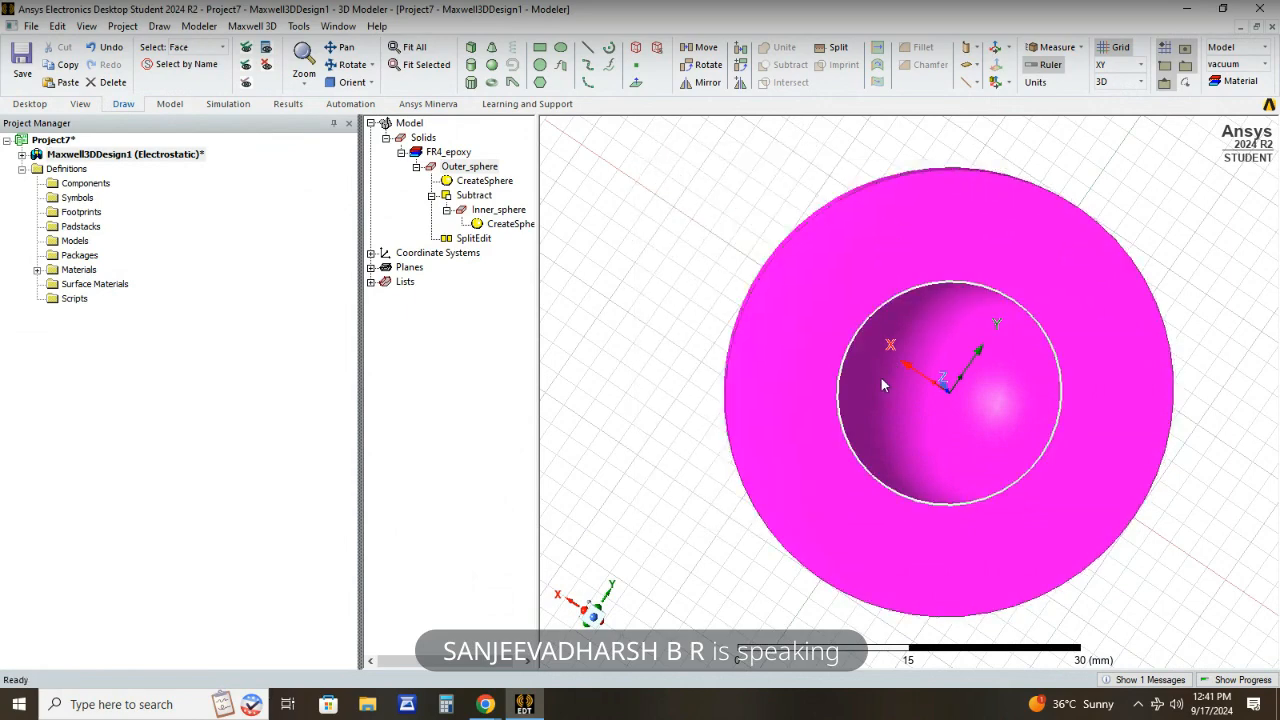
- Assign a voltage excitation of 1 V to the inner spherical face of the hemisphere
left_click(880, 376)
right_click(881, 378)
mouse_move(952, 575)
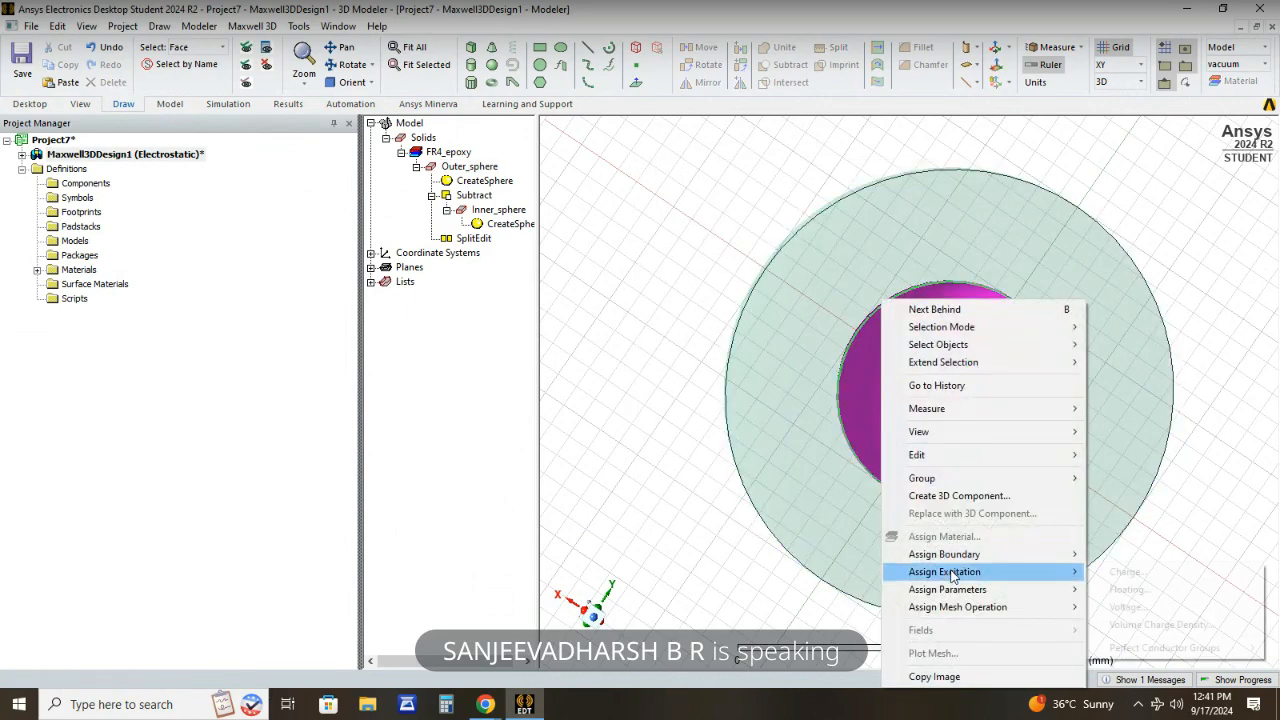
left_click(1120, 608)
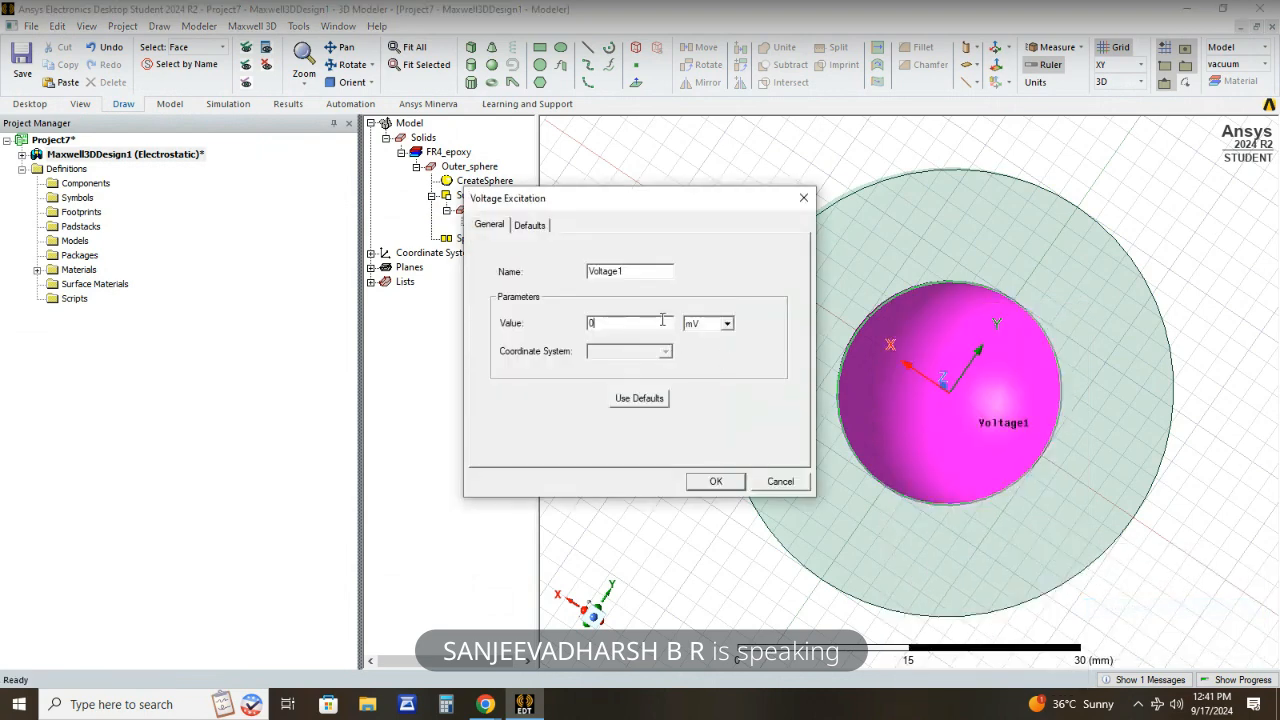
type("1")
left_click(733, 327)
left_click(717, 360)
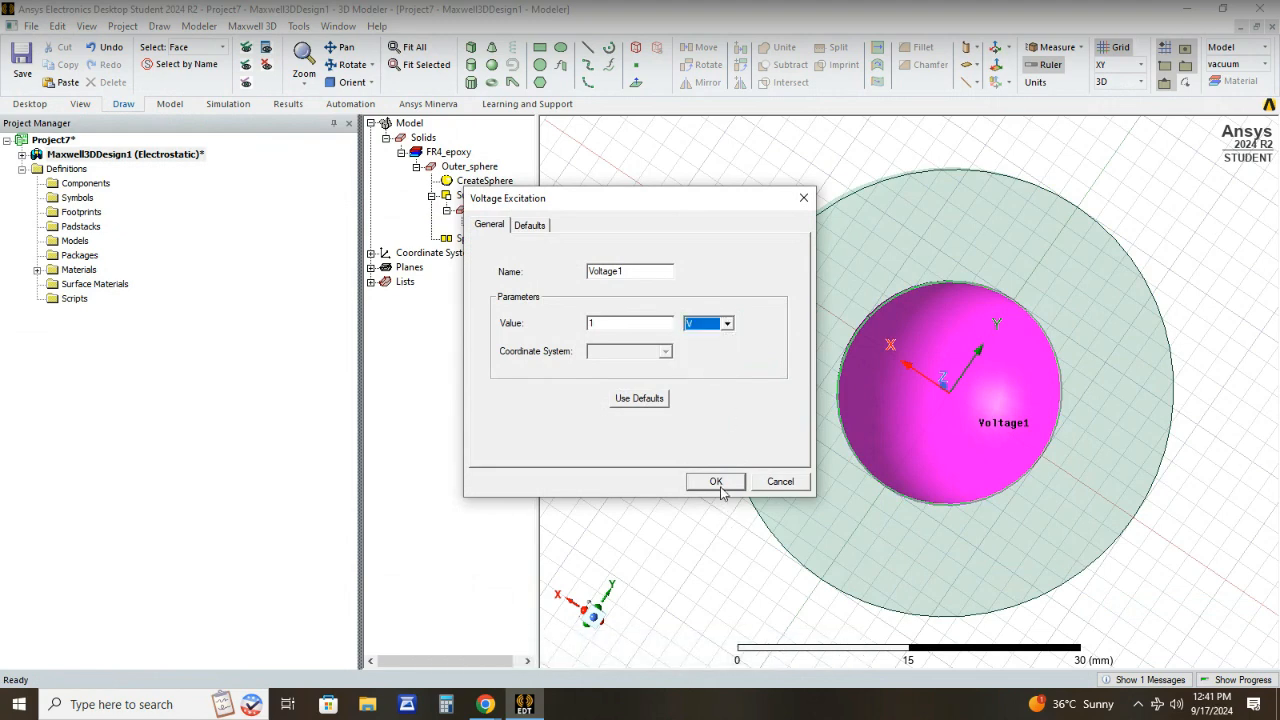
left_click(716, 482)
- Expand the design's excitations in the project tree and check which face the Voltage1 excitation covers
left_click(773, 301)
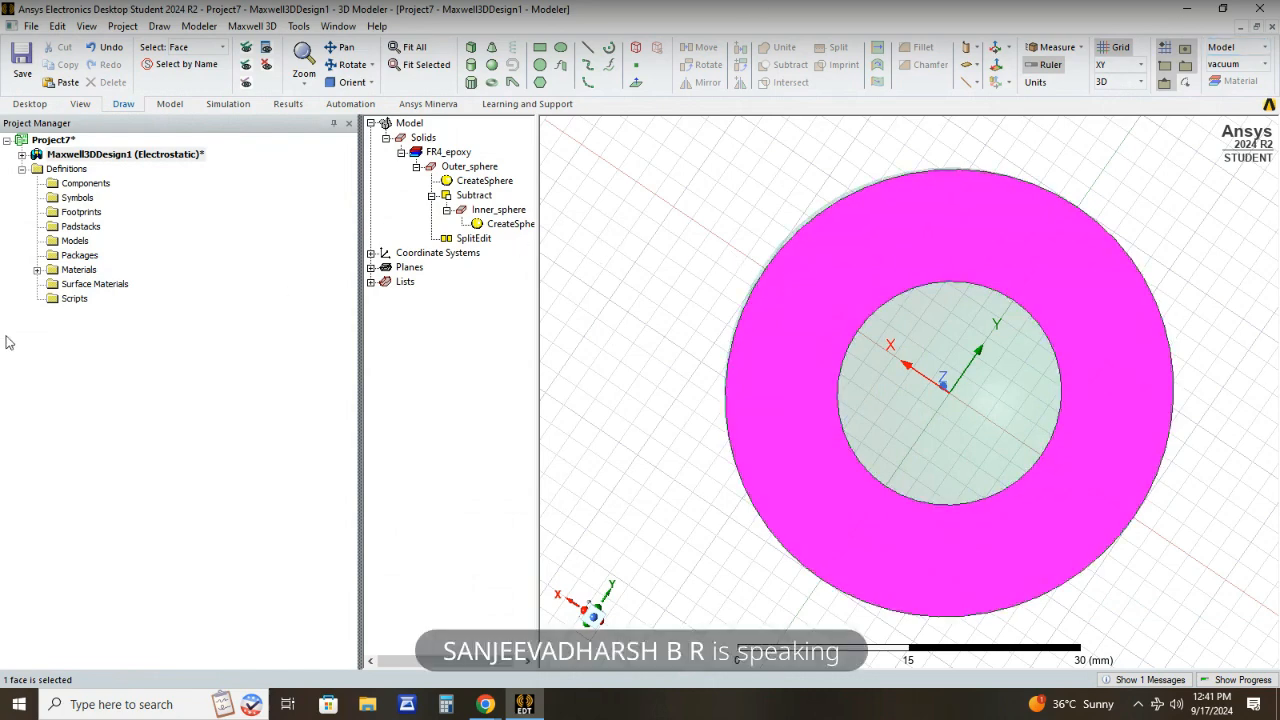
left_click(22, 156)
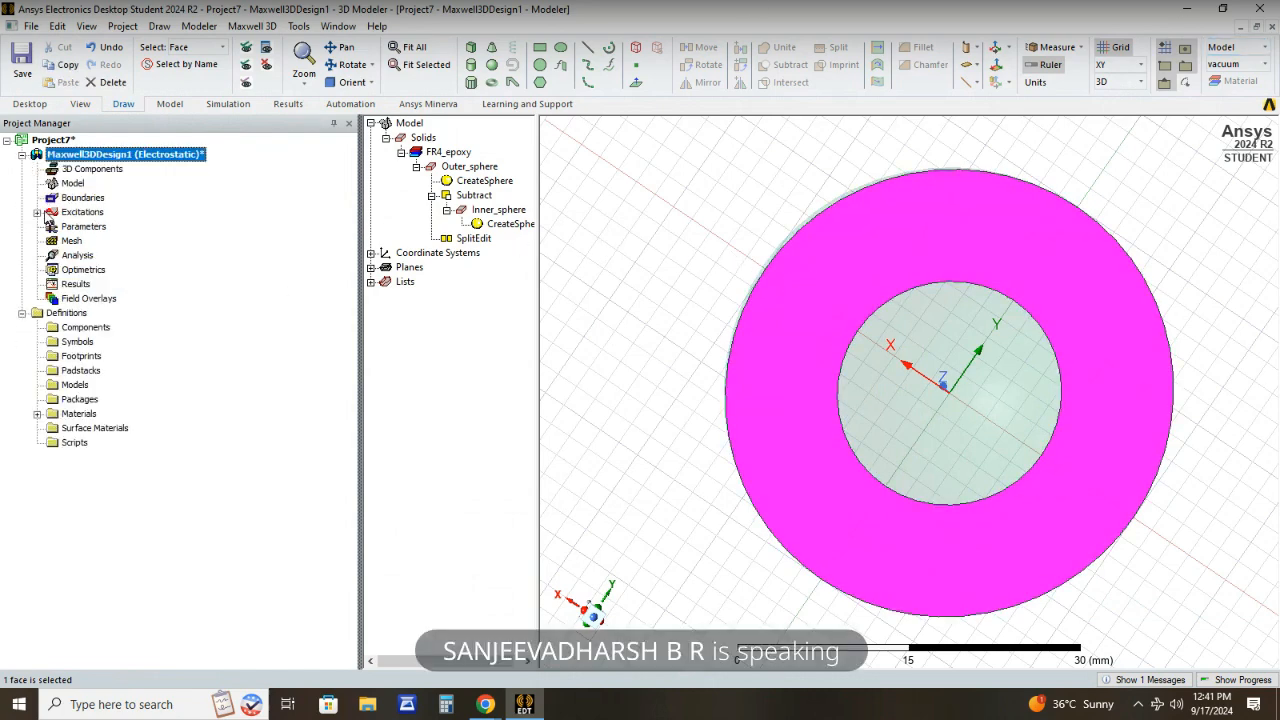
left_click(37, 212)
left_click(94, 226)
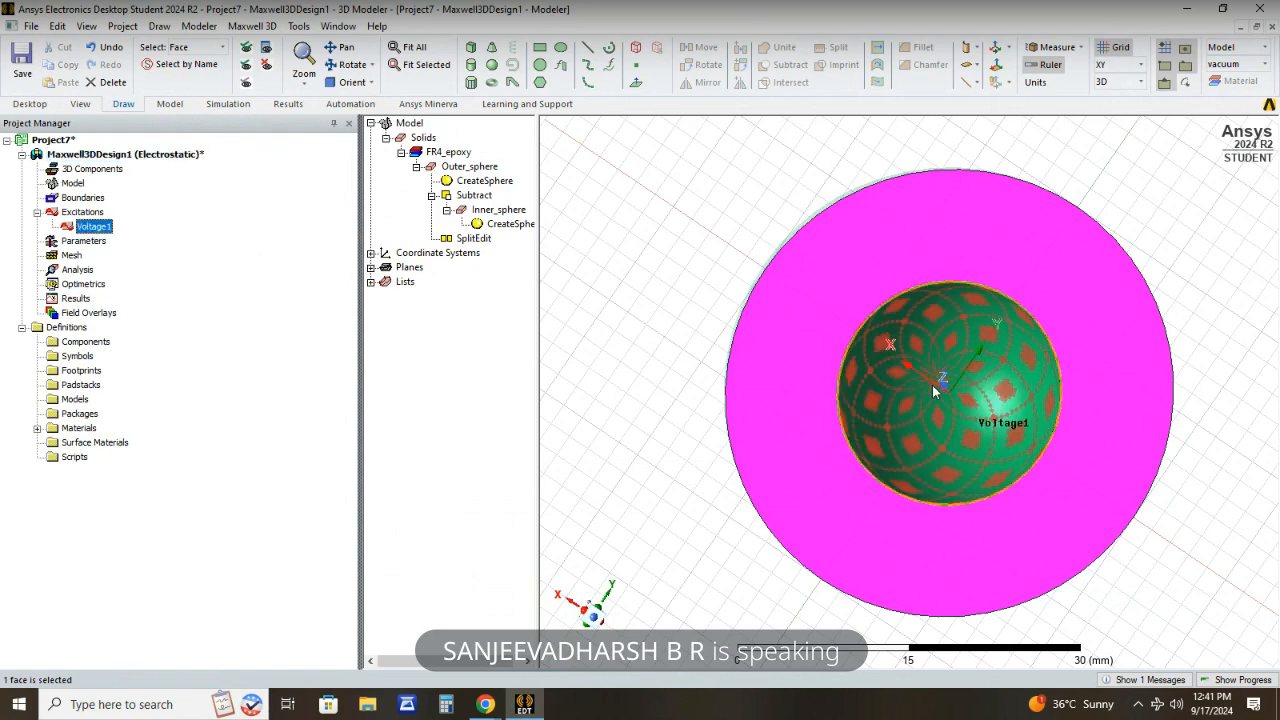
left_click(833, 287)
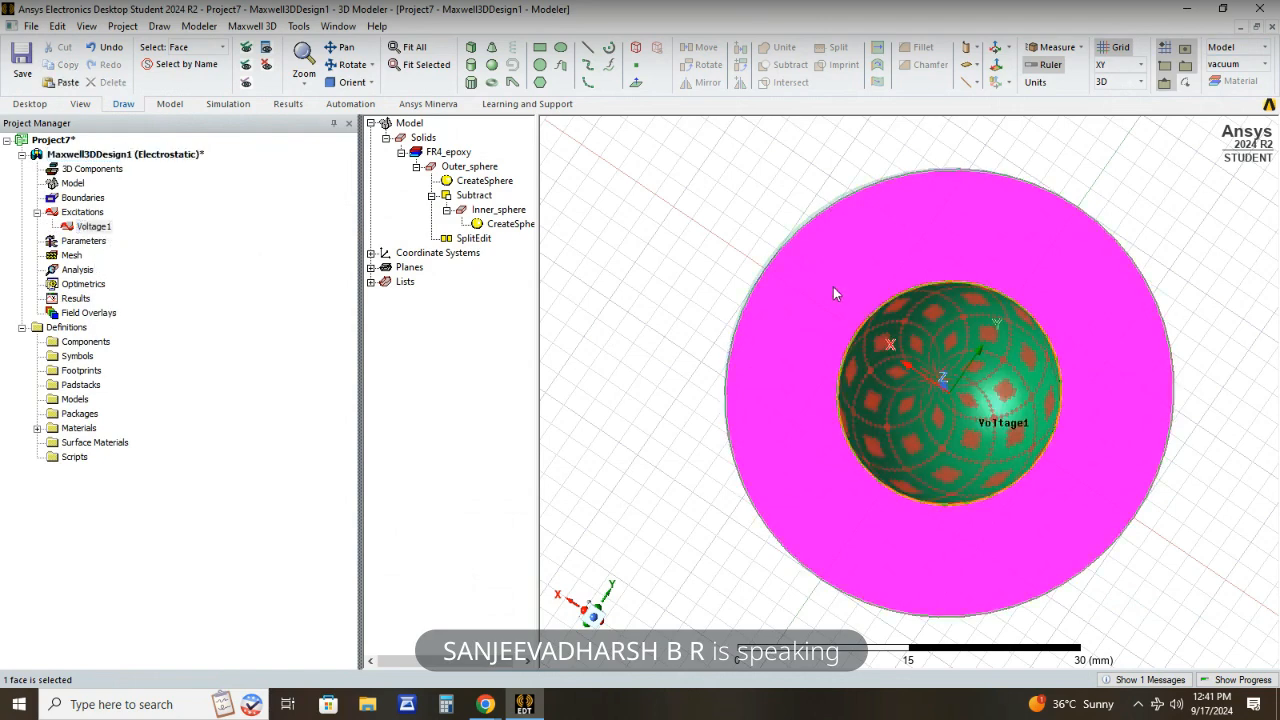
- Assign a voltage excitation of 0 V to the flat ring-shaped cut face of the hemisphere
left_click(788, 284)
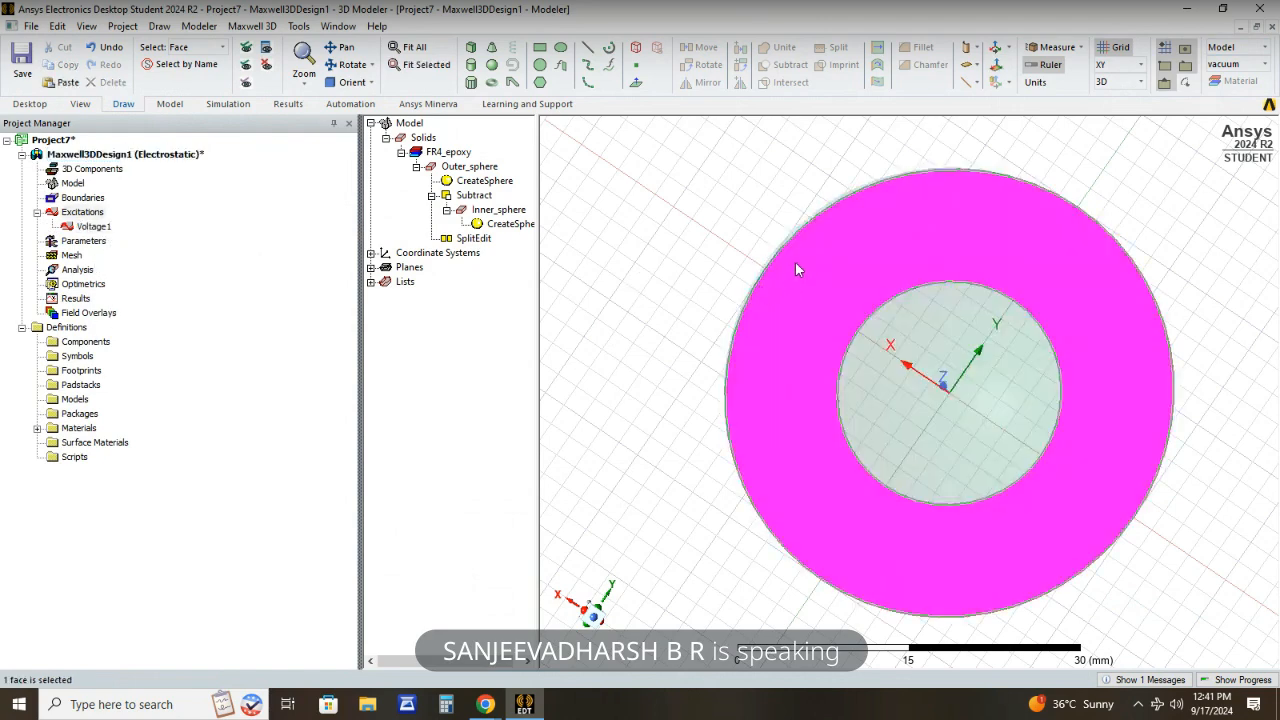
right_click(796, 266)
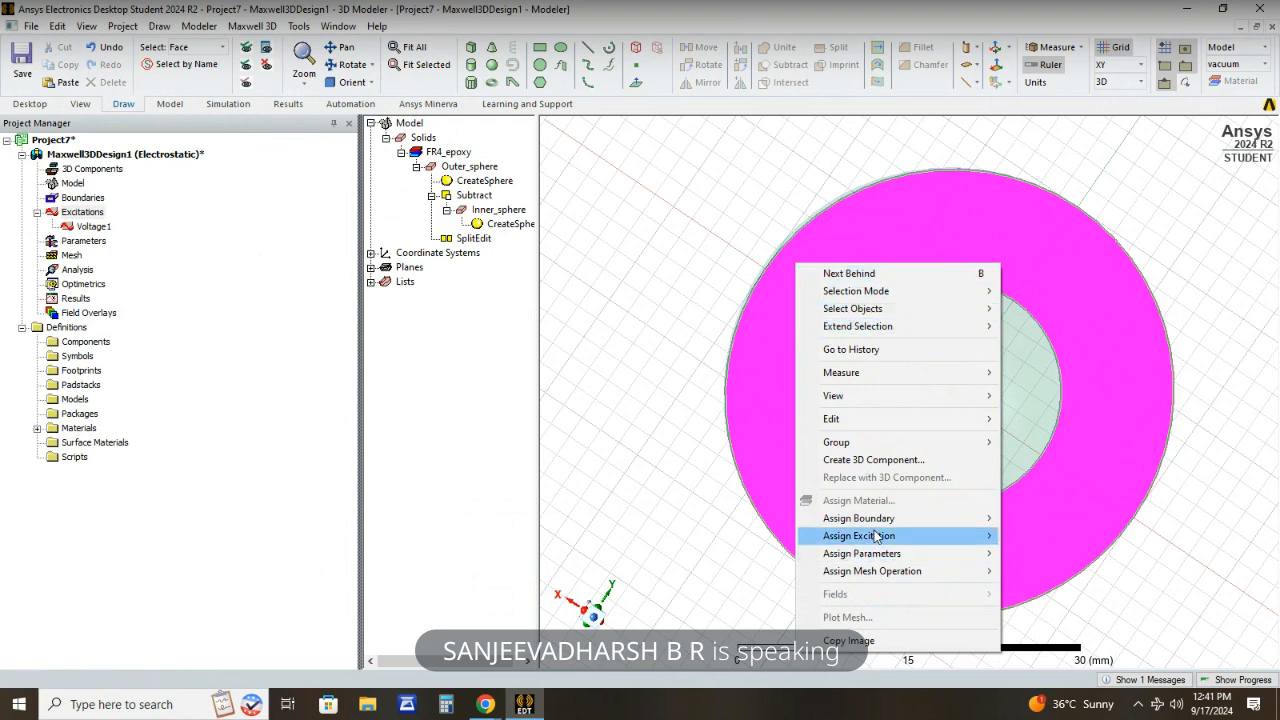
mouse_move(876, 538)
left_click(1025, 571)
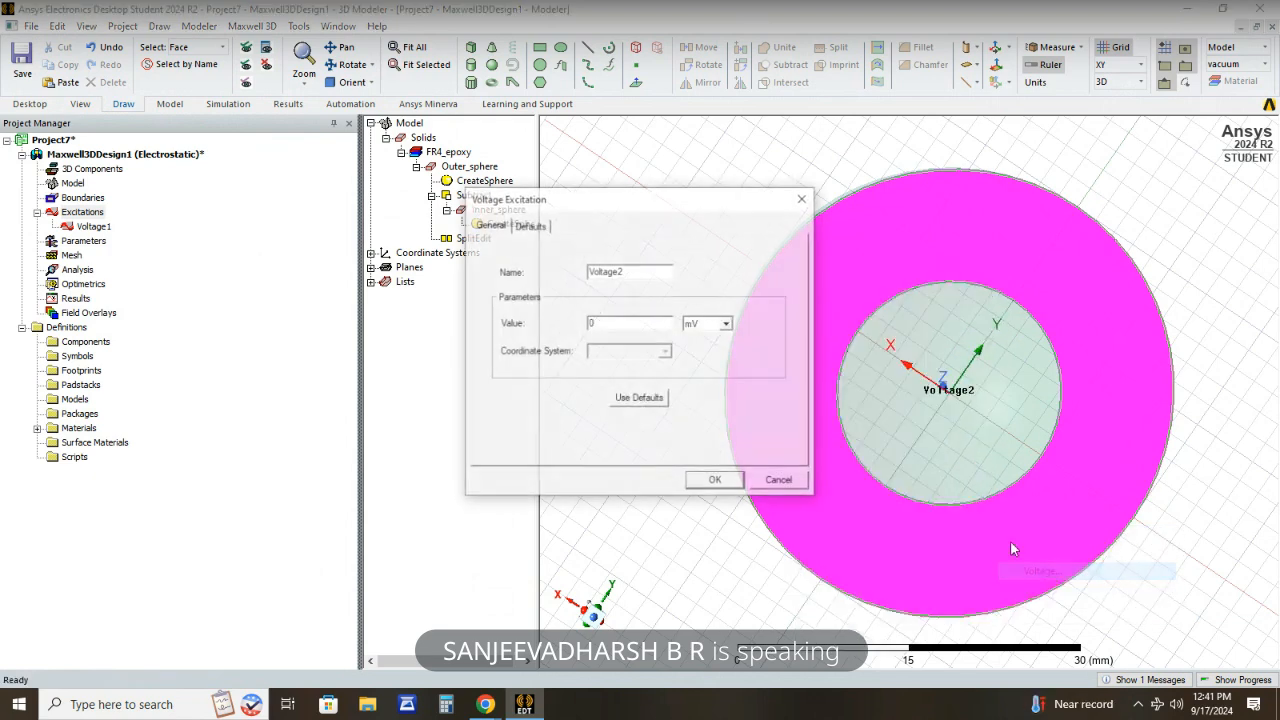
left_click(727, 323)
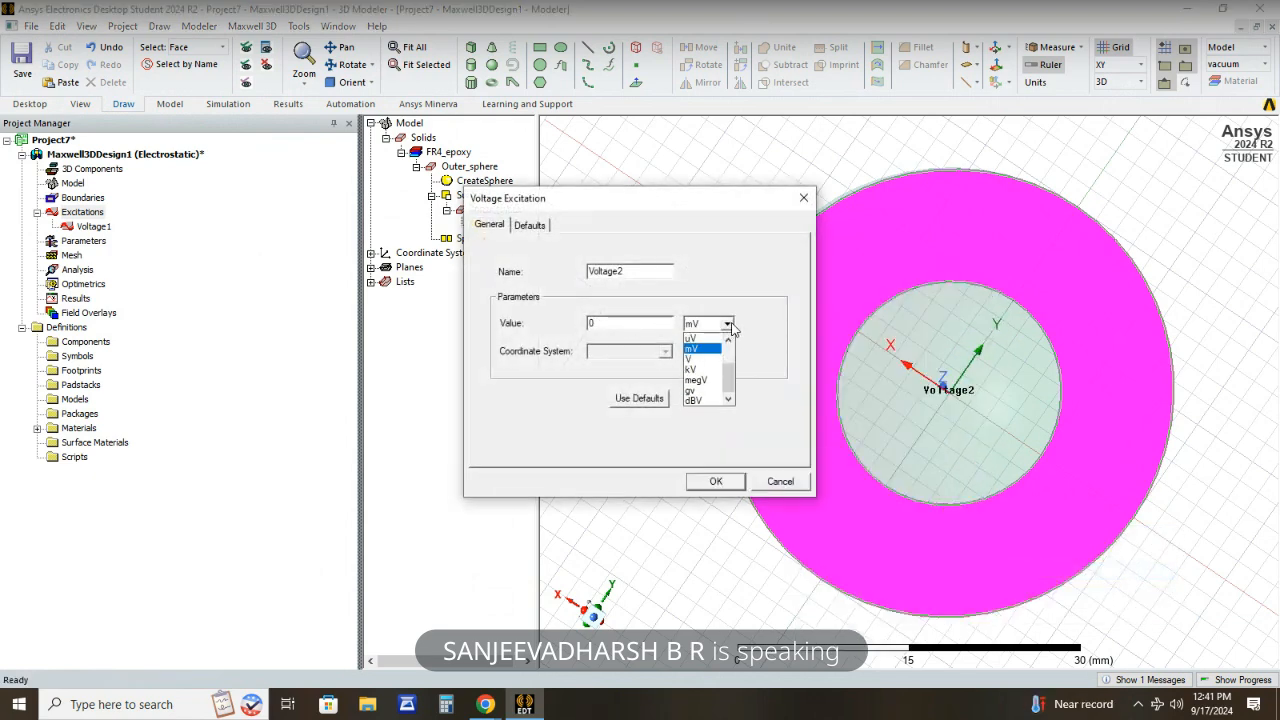
left_click(702, 358)
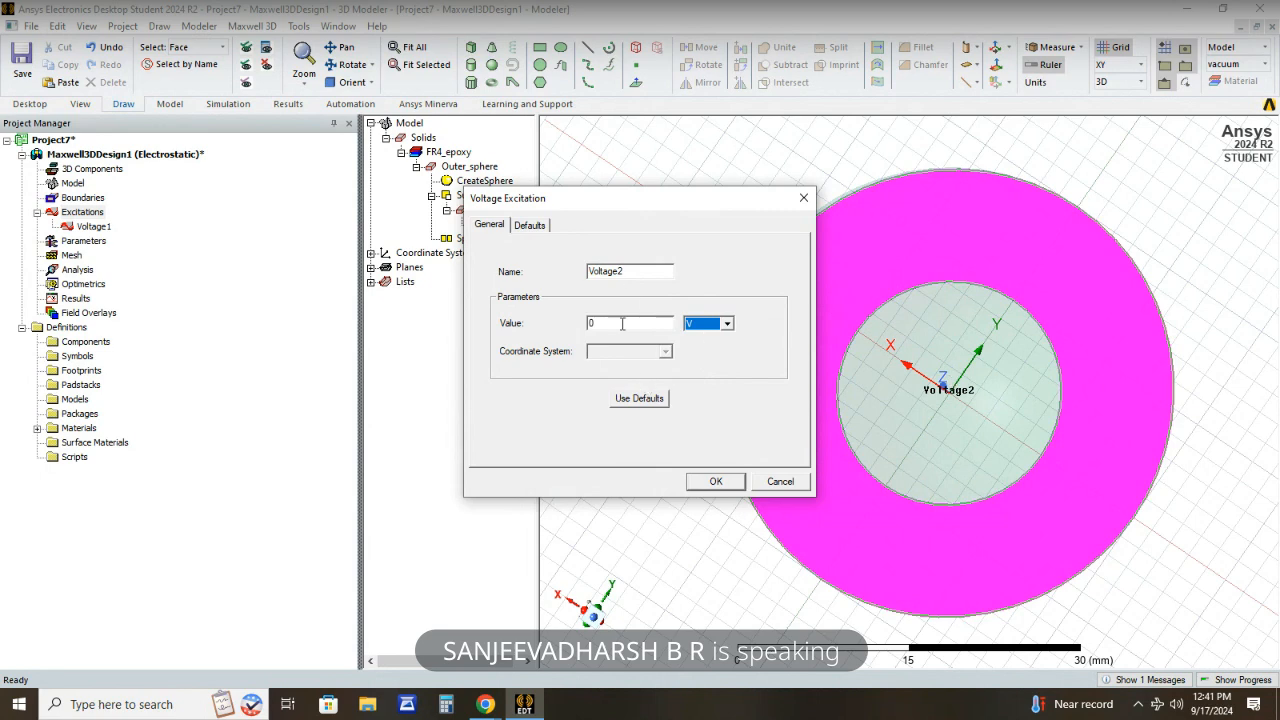
left_click(712, 481)
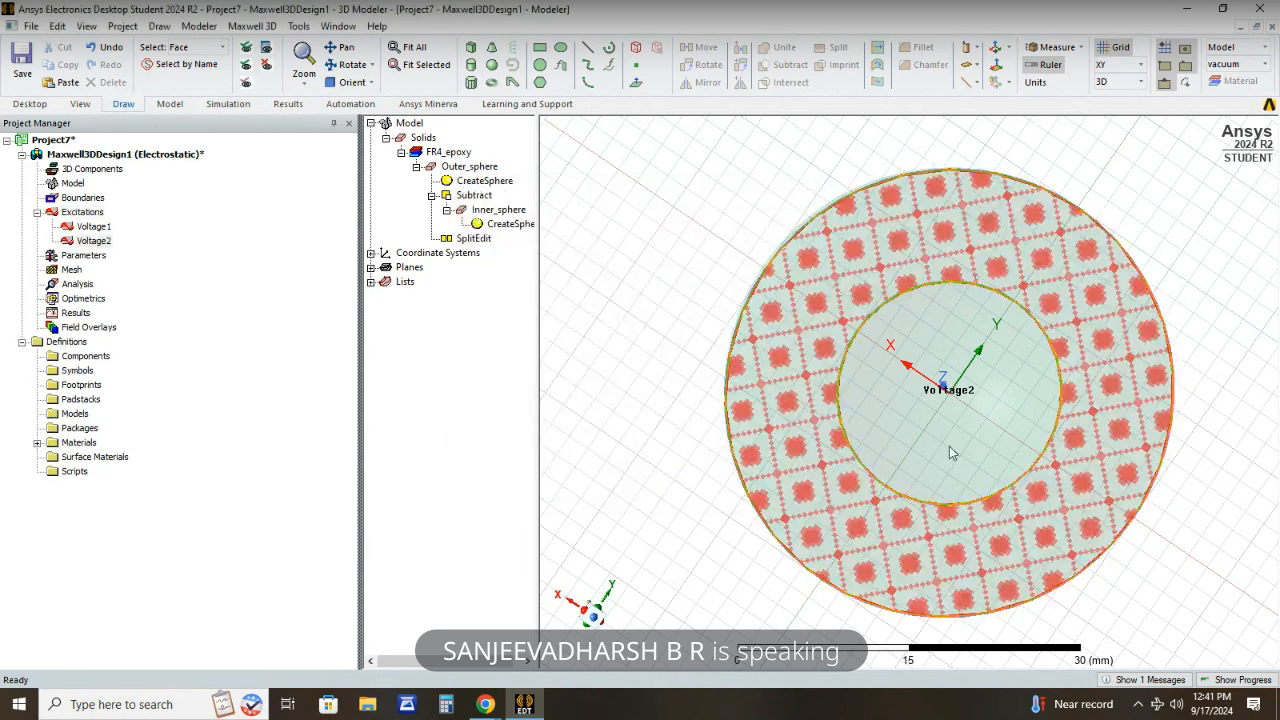
- View the hemisphere in trimetric orientation and check the faces assigned to Voltage1 and Voltage2
left_click(366, 82)
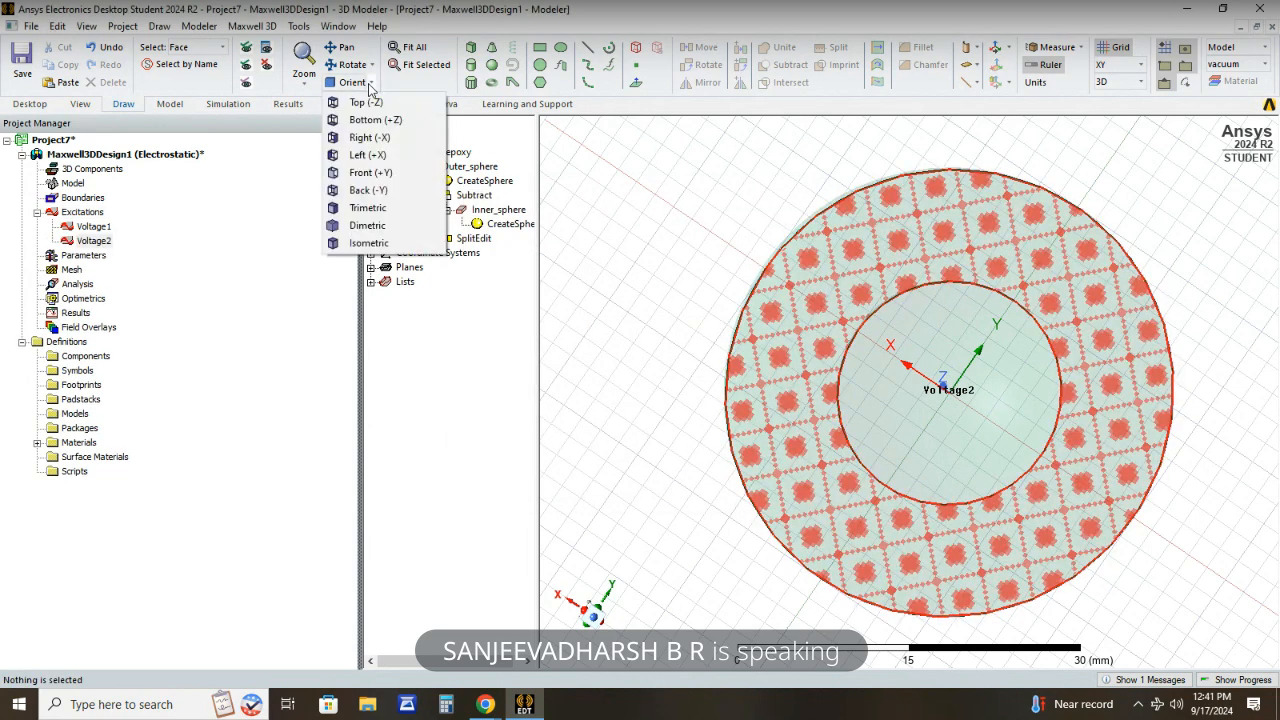
left_click(367, 208)
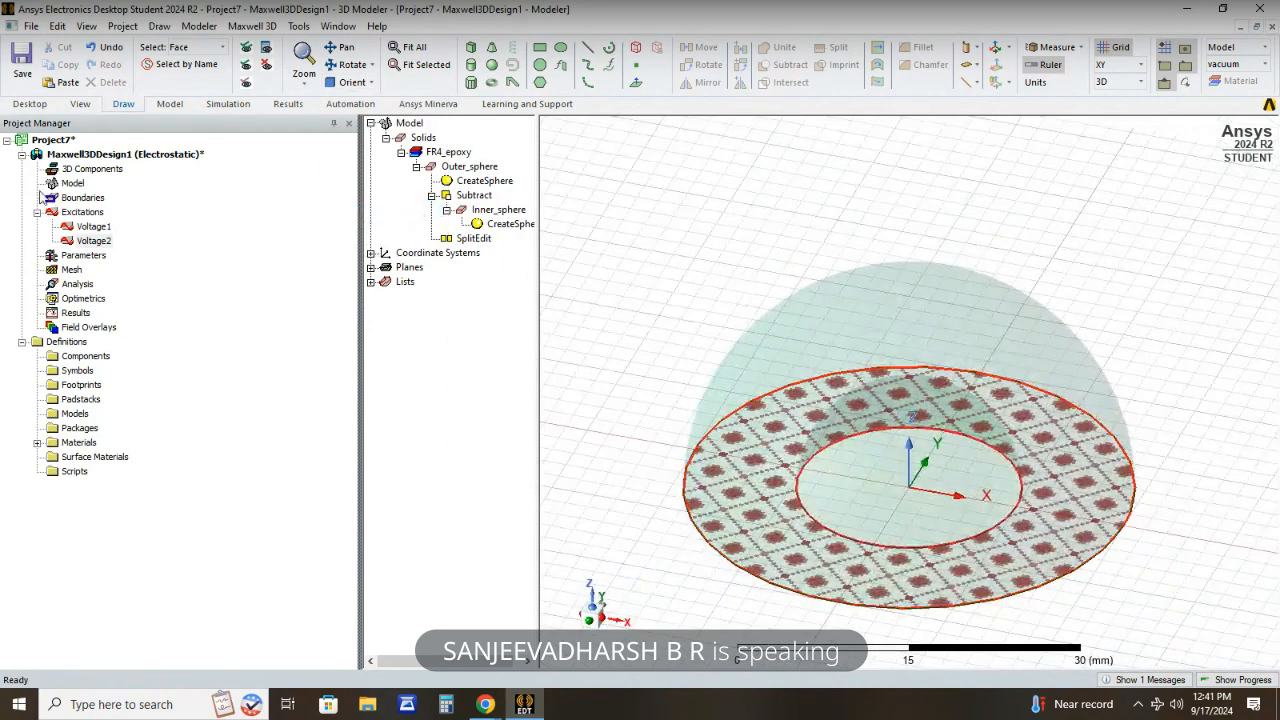
left_click(92, 227)
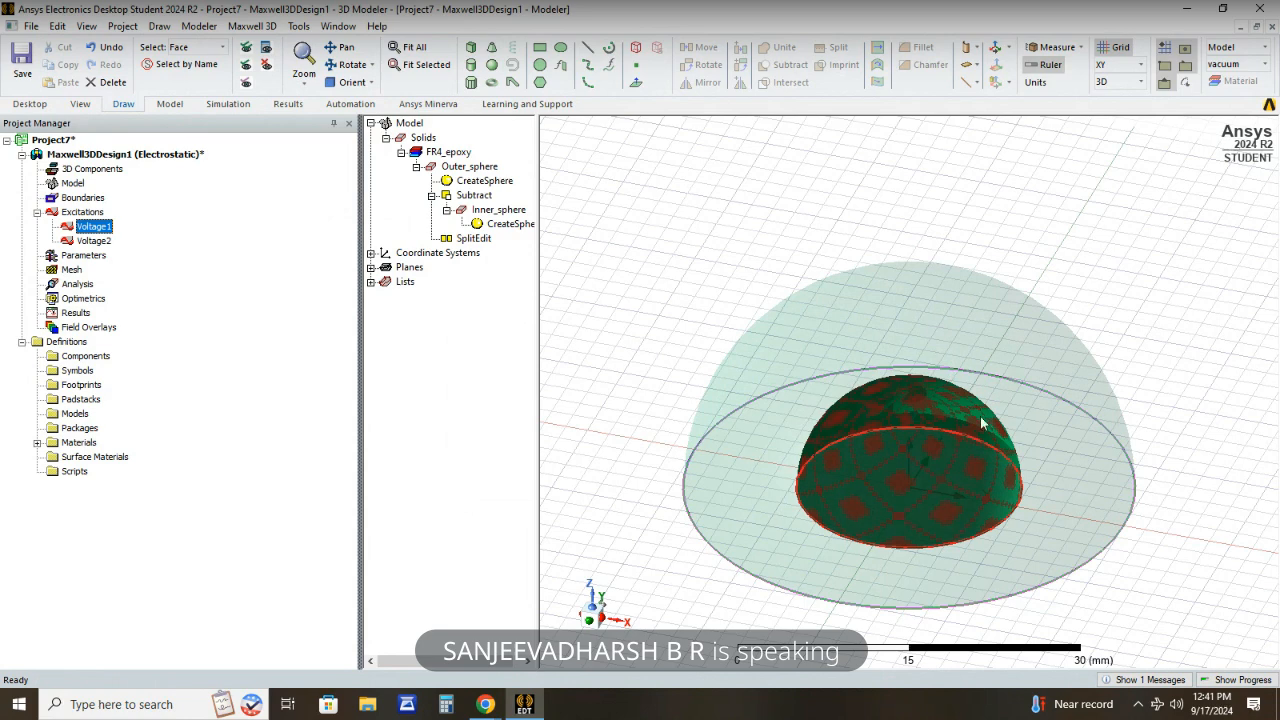
left_click(94, 241)
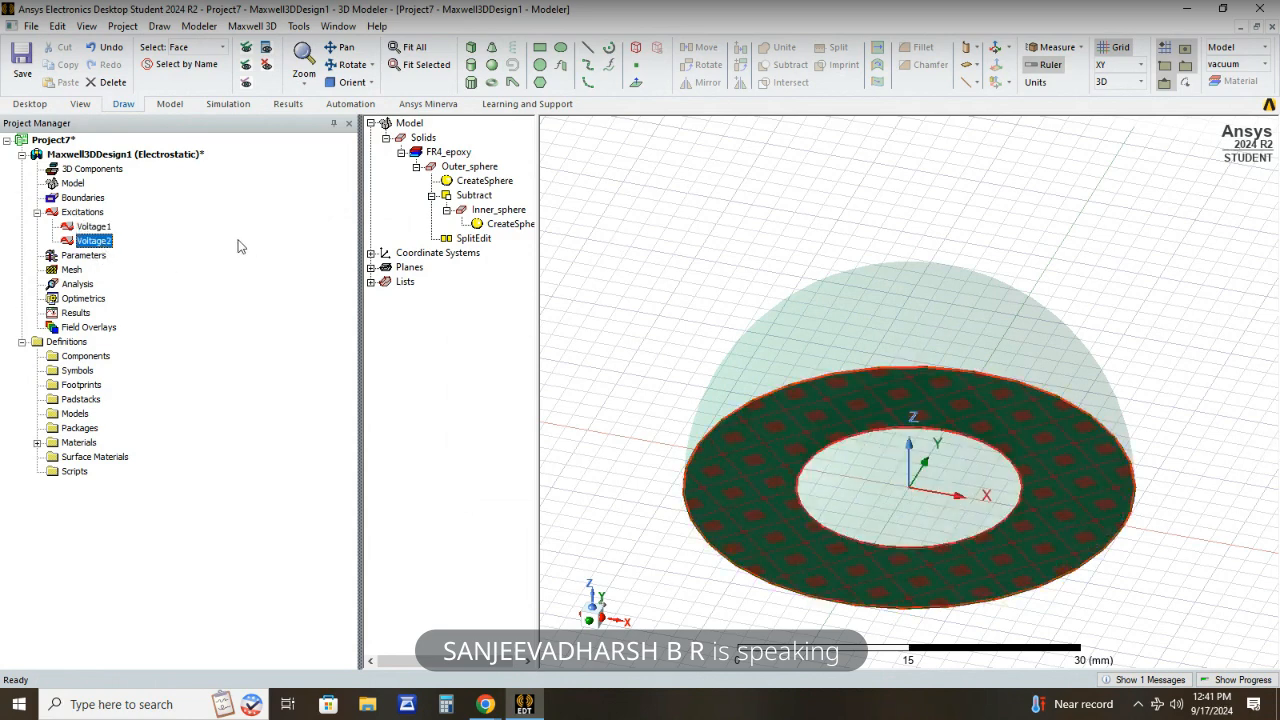
- Assign a matrix parameter to the design that includes both the Voltage1 and Voltage2 sources
left_click(83, 257)
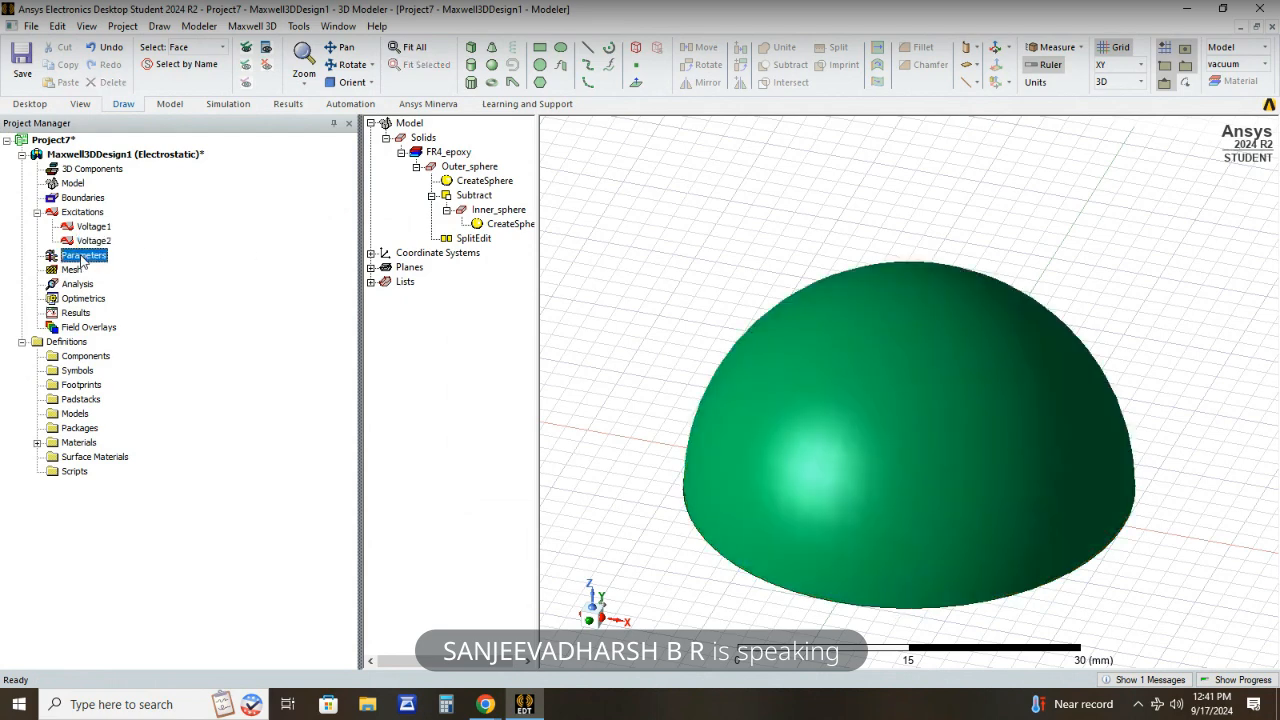
right_click(83, 260)
mouse_move(118, 265)
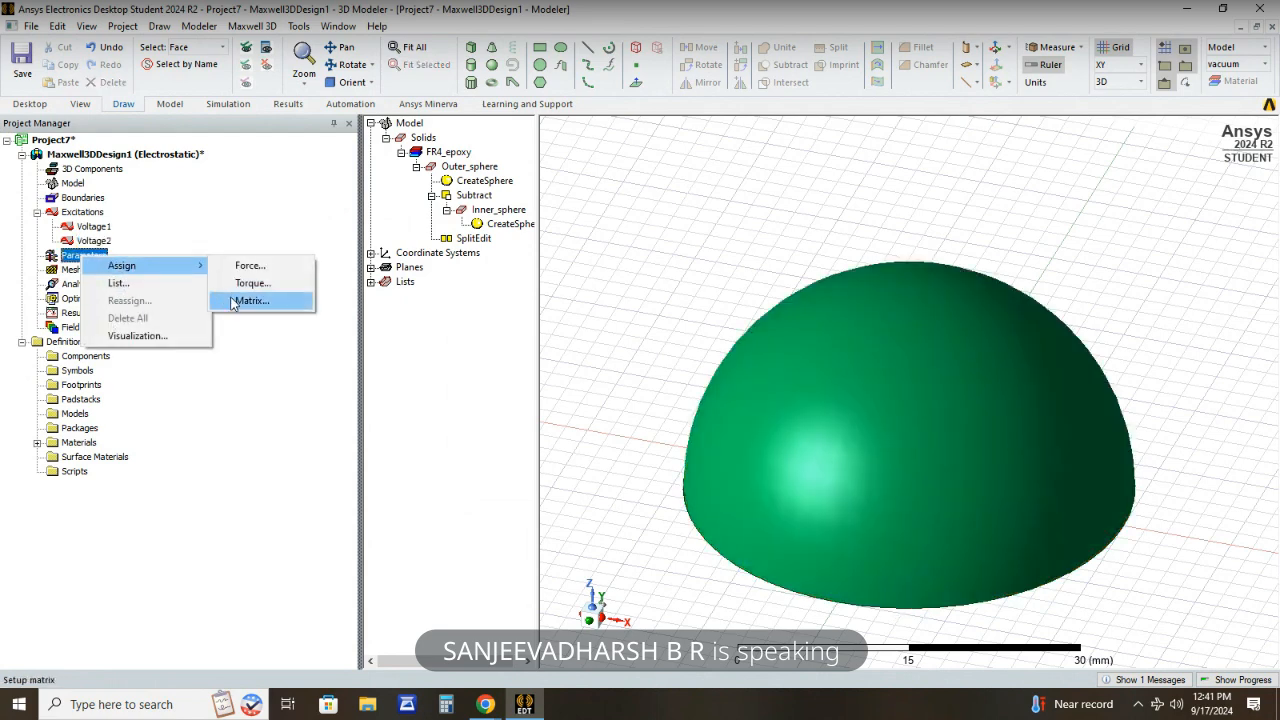
left_click(232, 302)
left_click(816, 290)
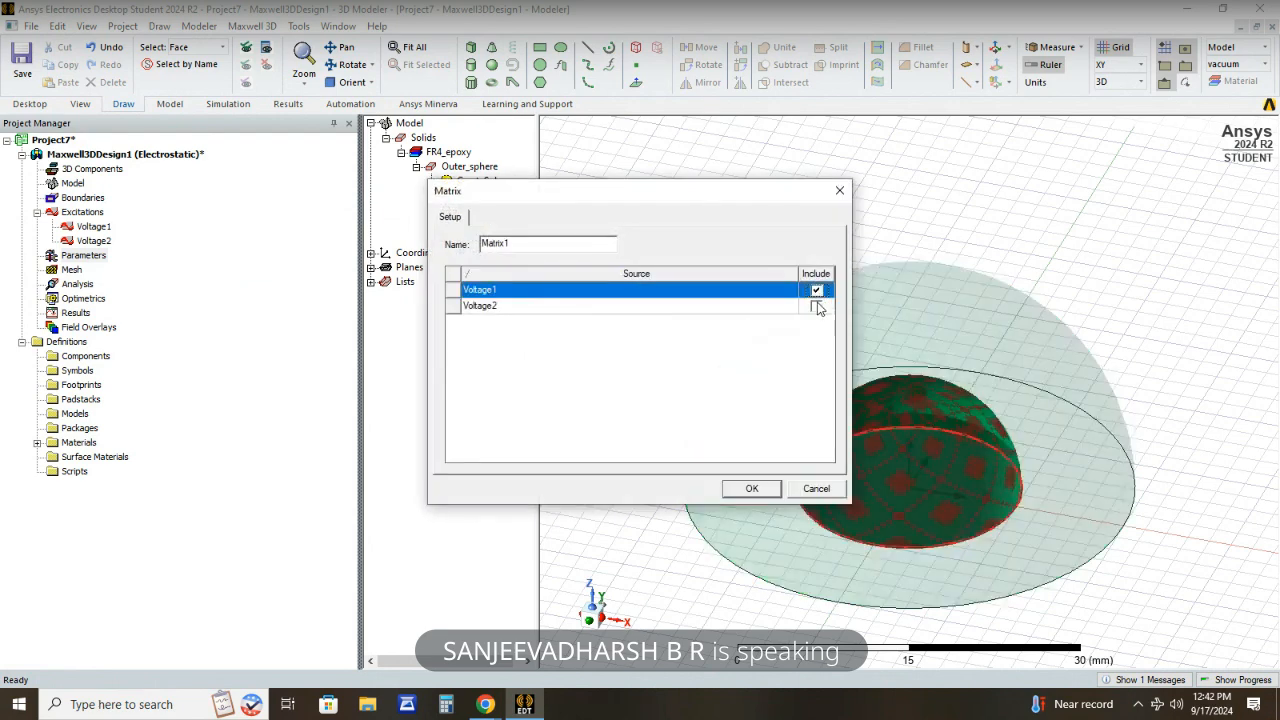
left_click(816, 307)
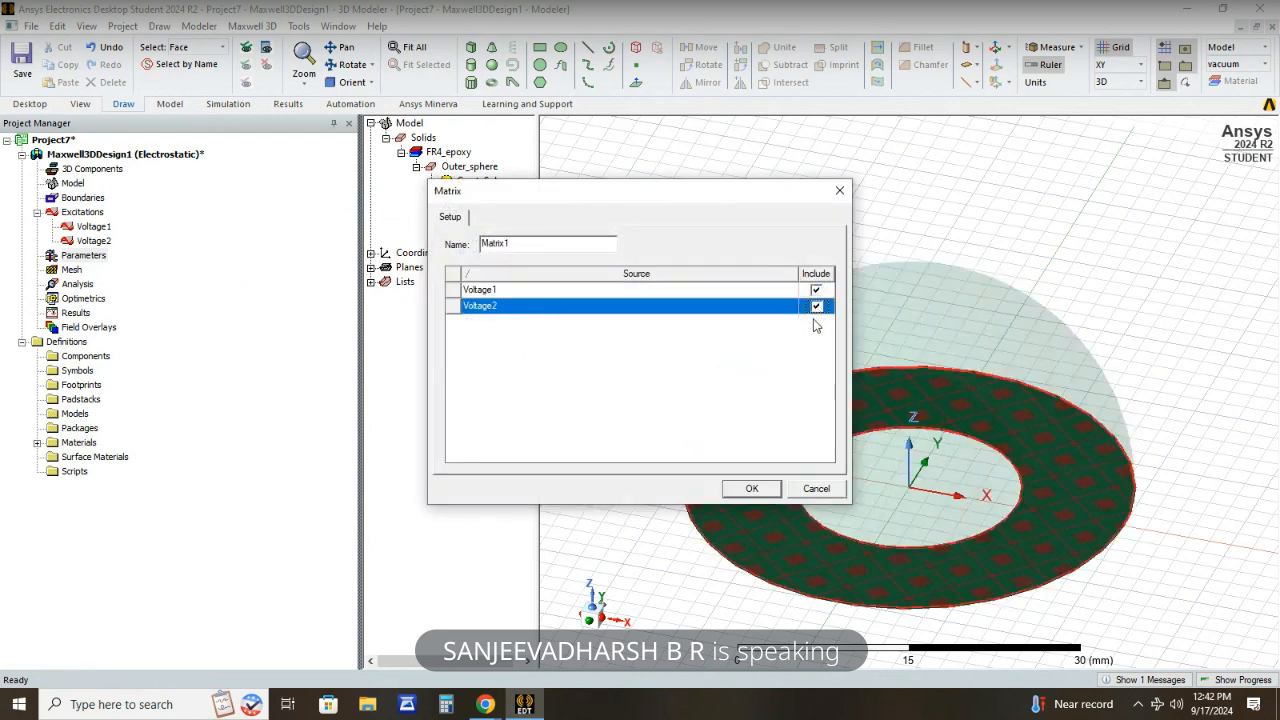
left_click(750, 488)
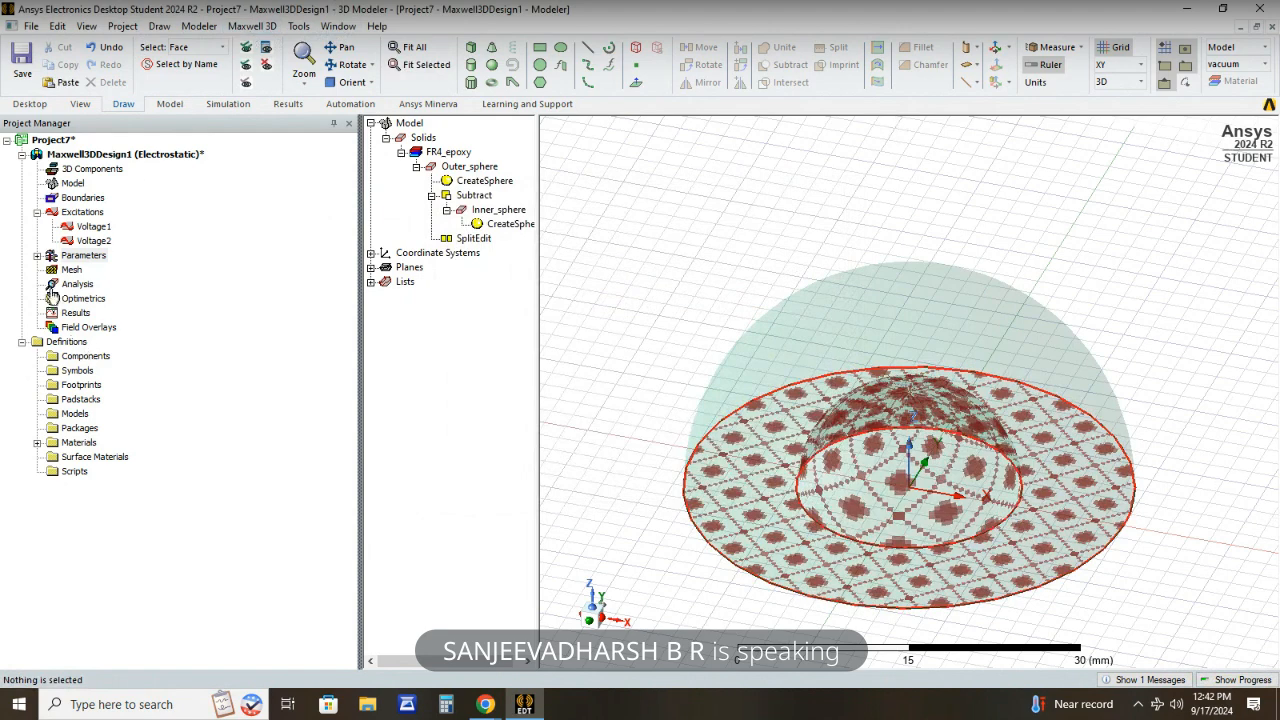
left_click(38, 257)
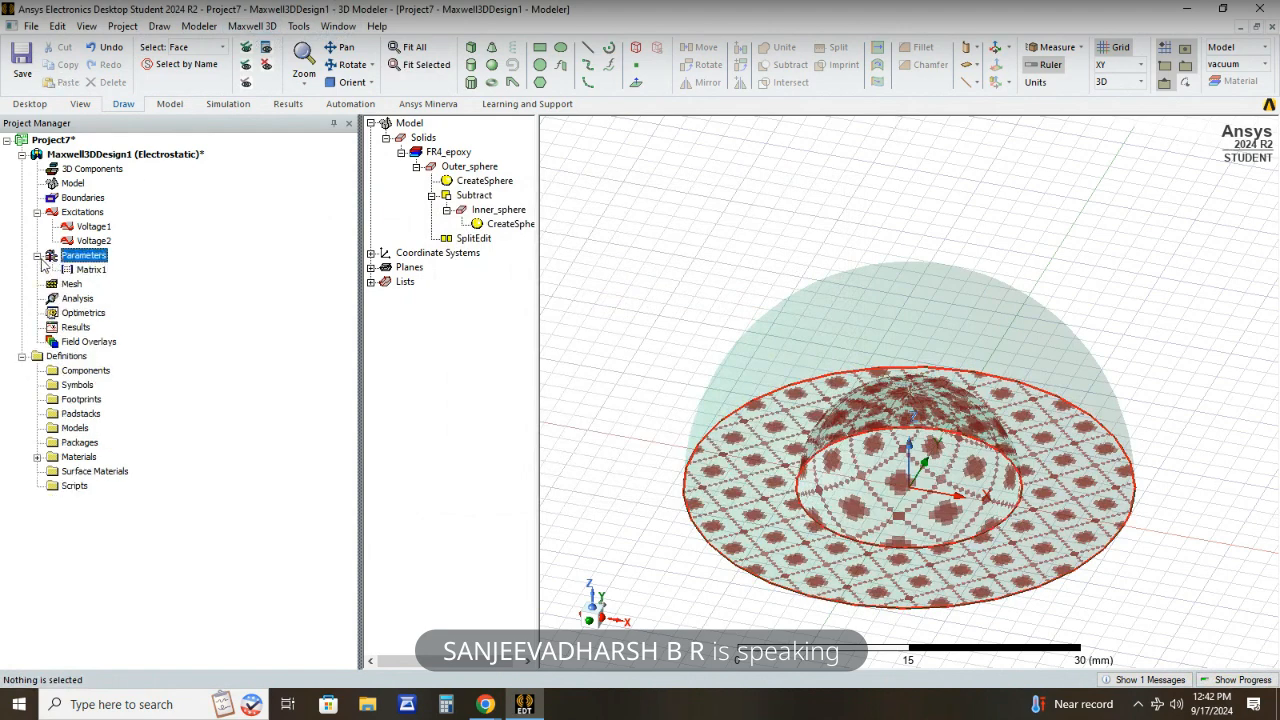
- Add a solution setup with the default maximum of 10 passes and 1 percent error
right_click(95, 300)
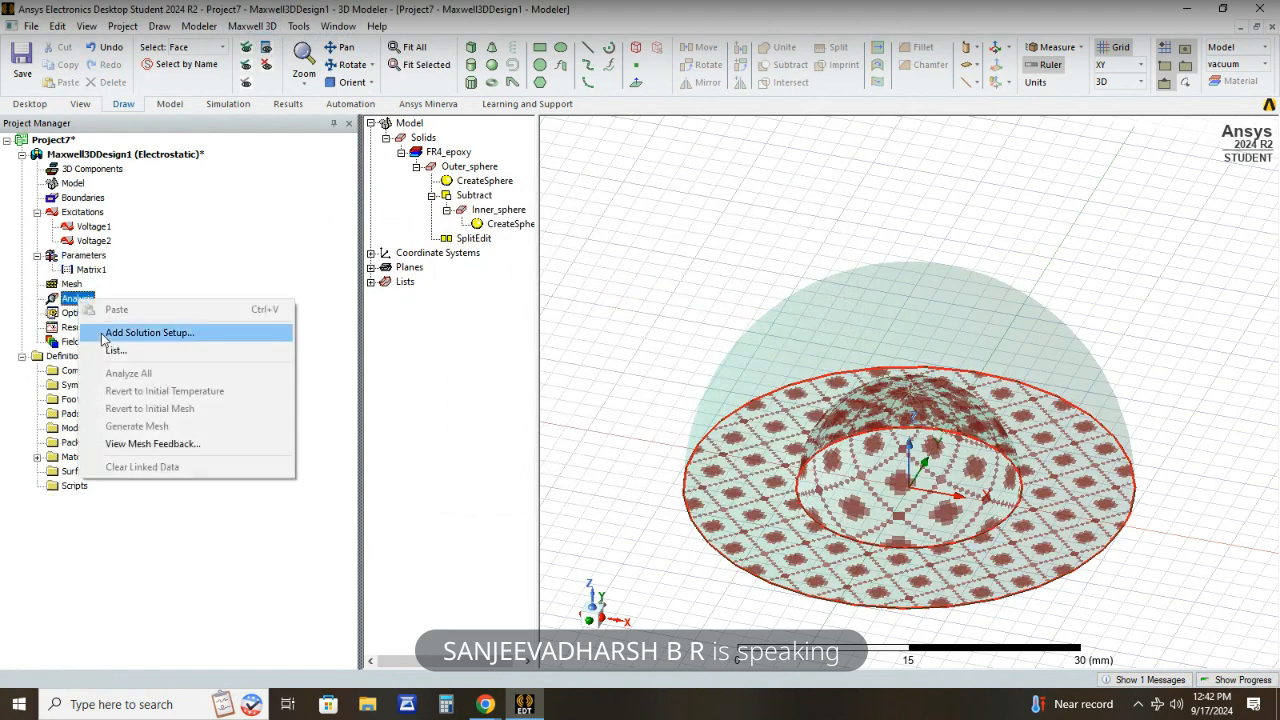
left_click(104, 334)
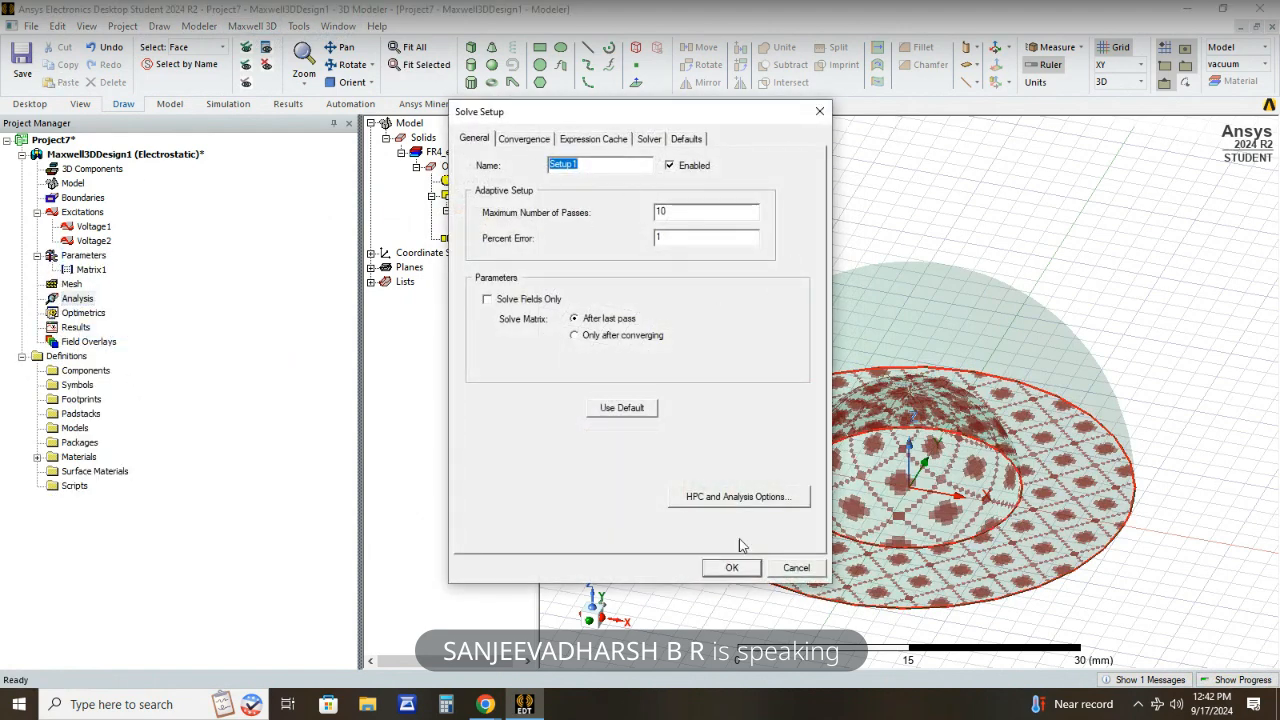
left_click(729, 568)
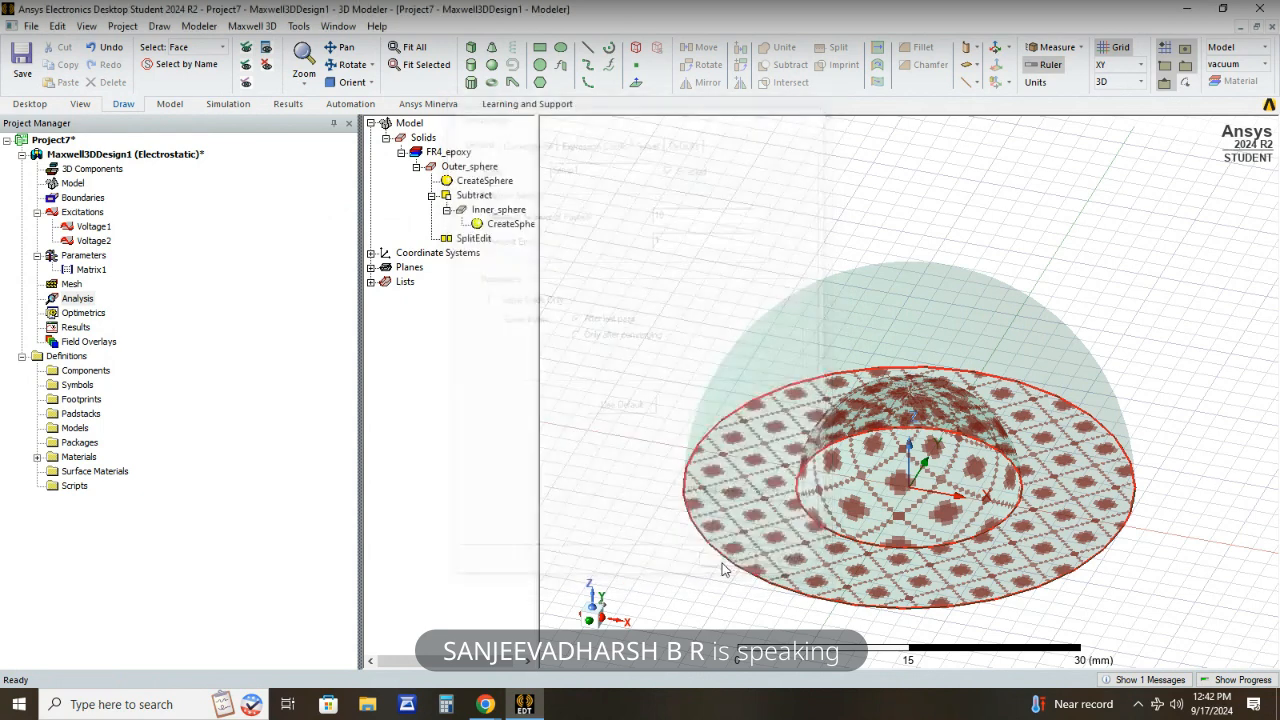
left_click(40, 300)
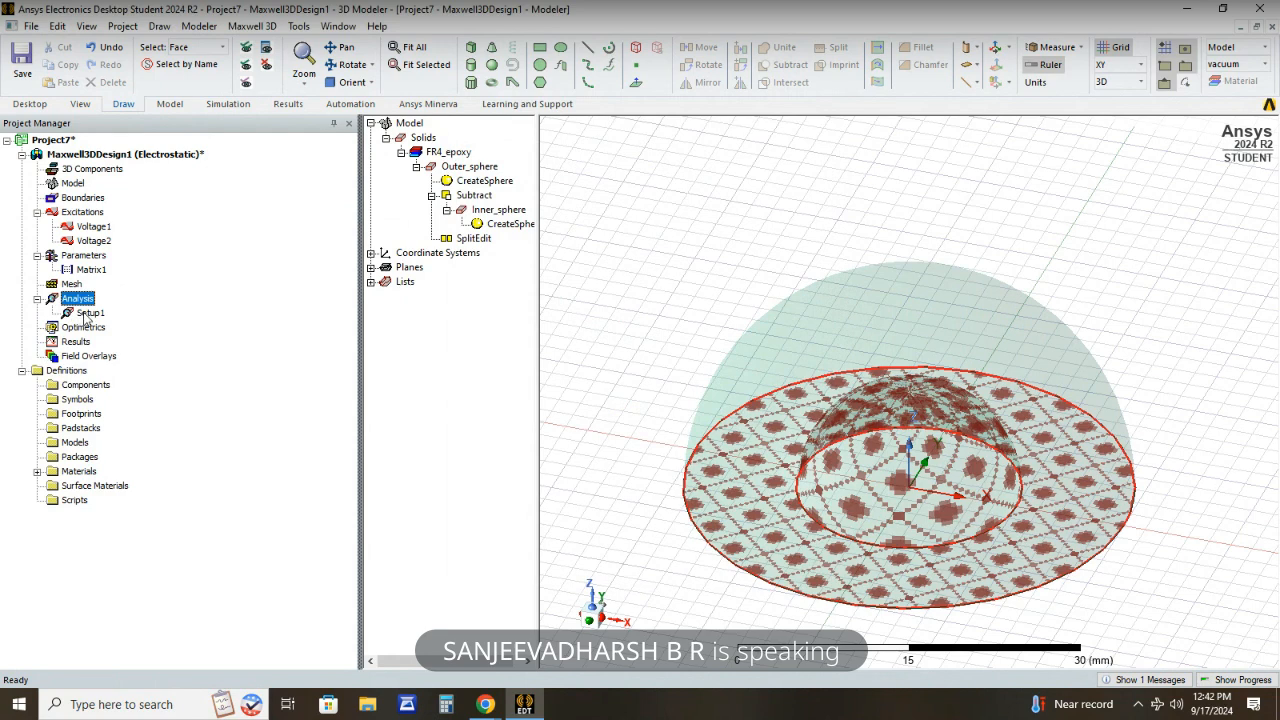
- Run a validation check on the Maxwell 3D design and close its report
left_click(253, 26)
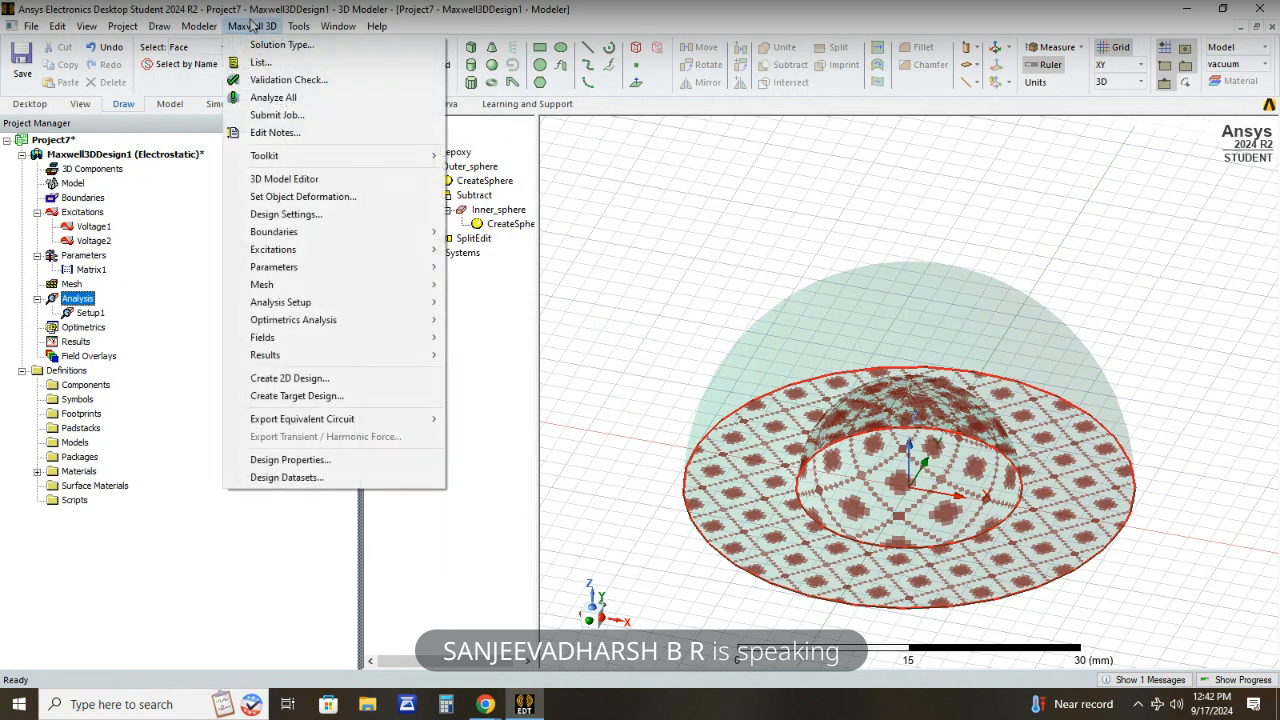
left_click(255, 80)
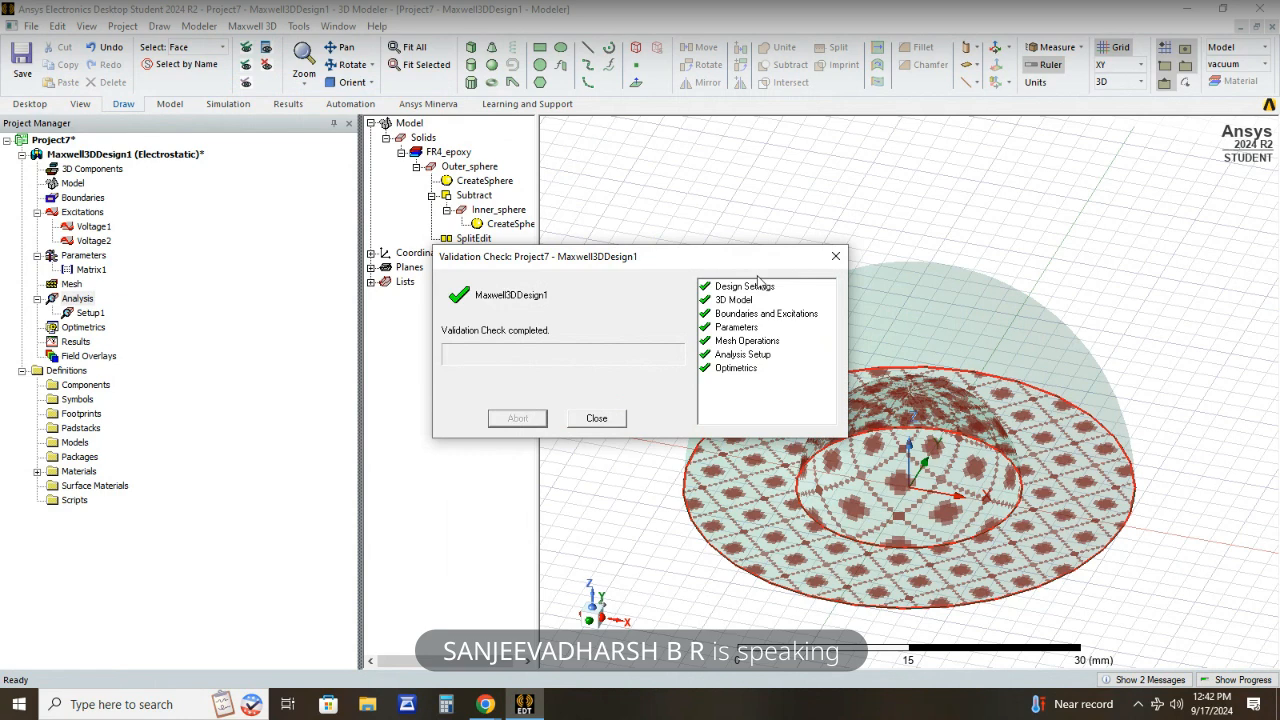
left_click(836, 256)
- Analyze all setups, saving the project as spherical_capacitor24 in the Ansoft folder, and display the solution progress
left_click(250, 26)
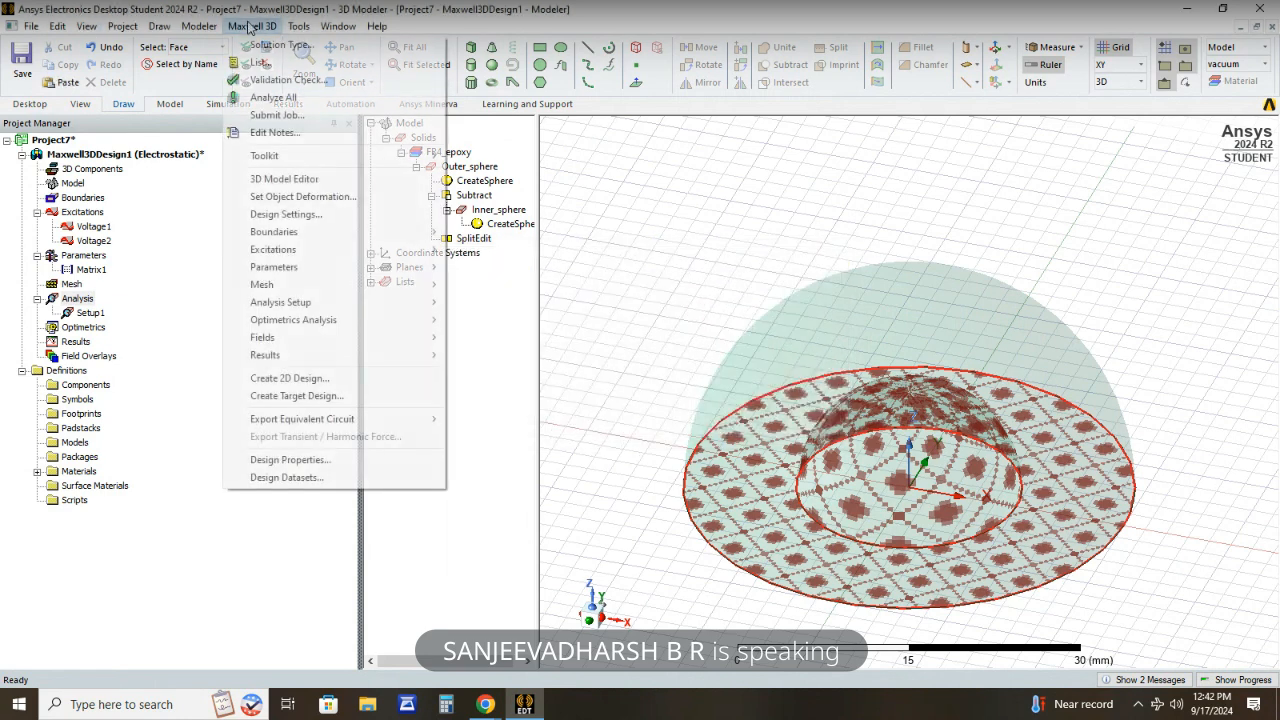
left_click(273, 97)
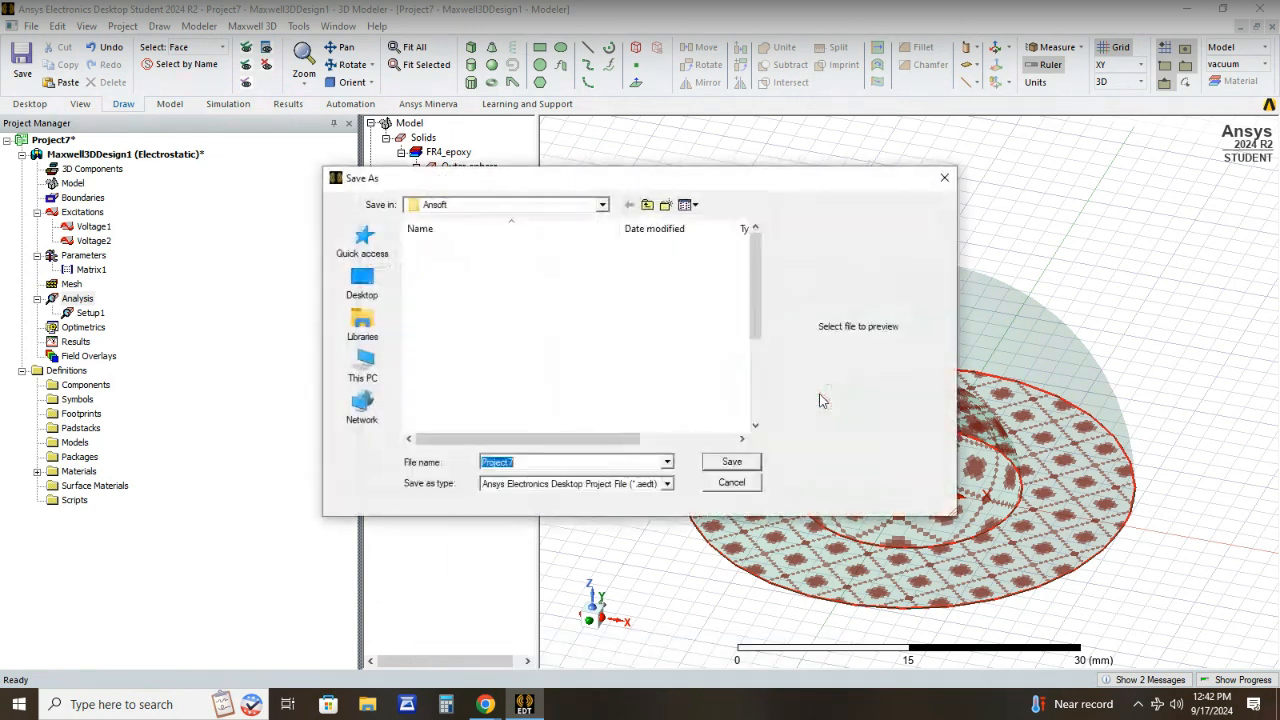
key("BackSpace")
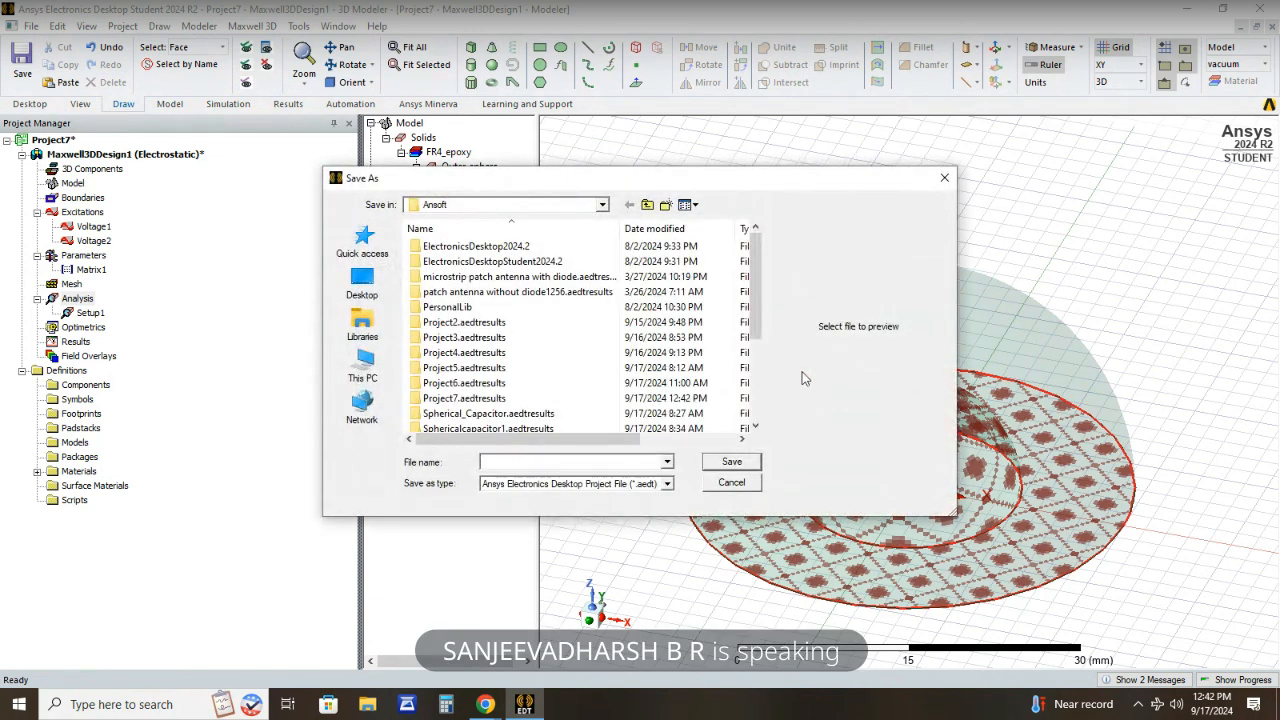
type("spherical")
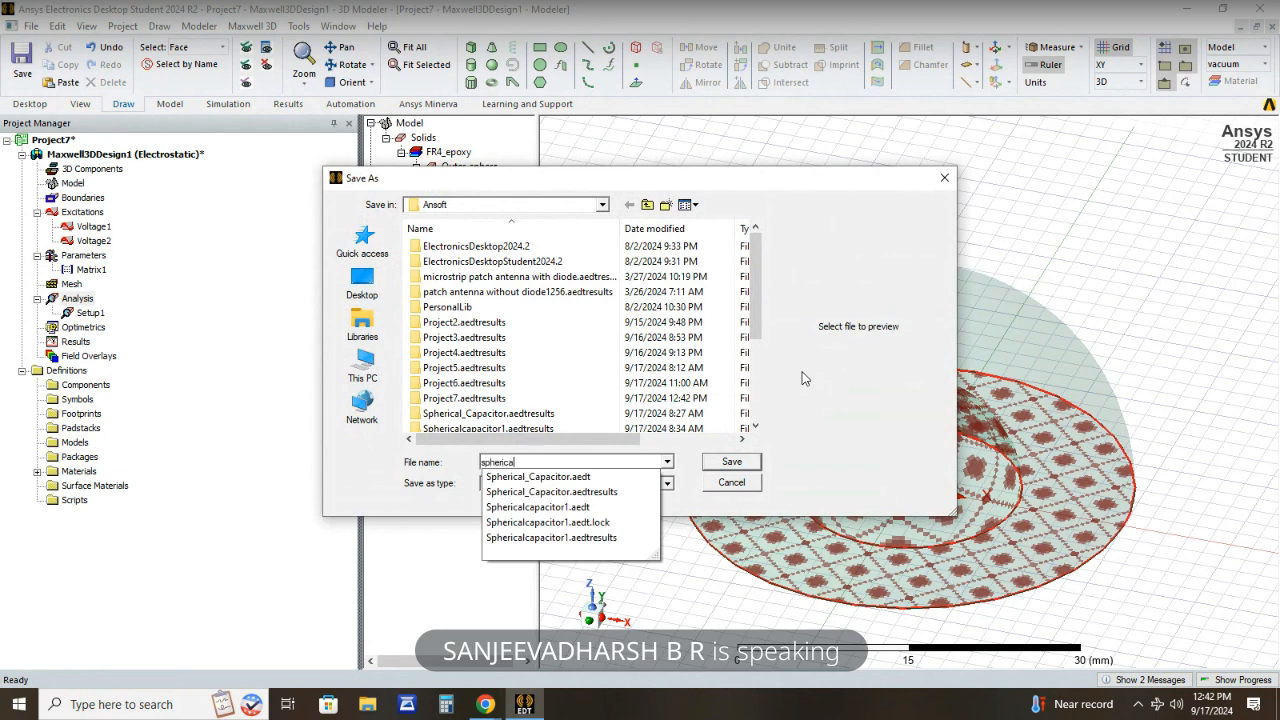
type("_")
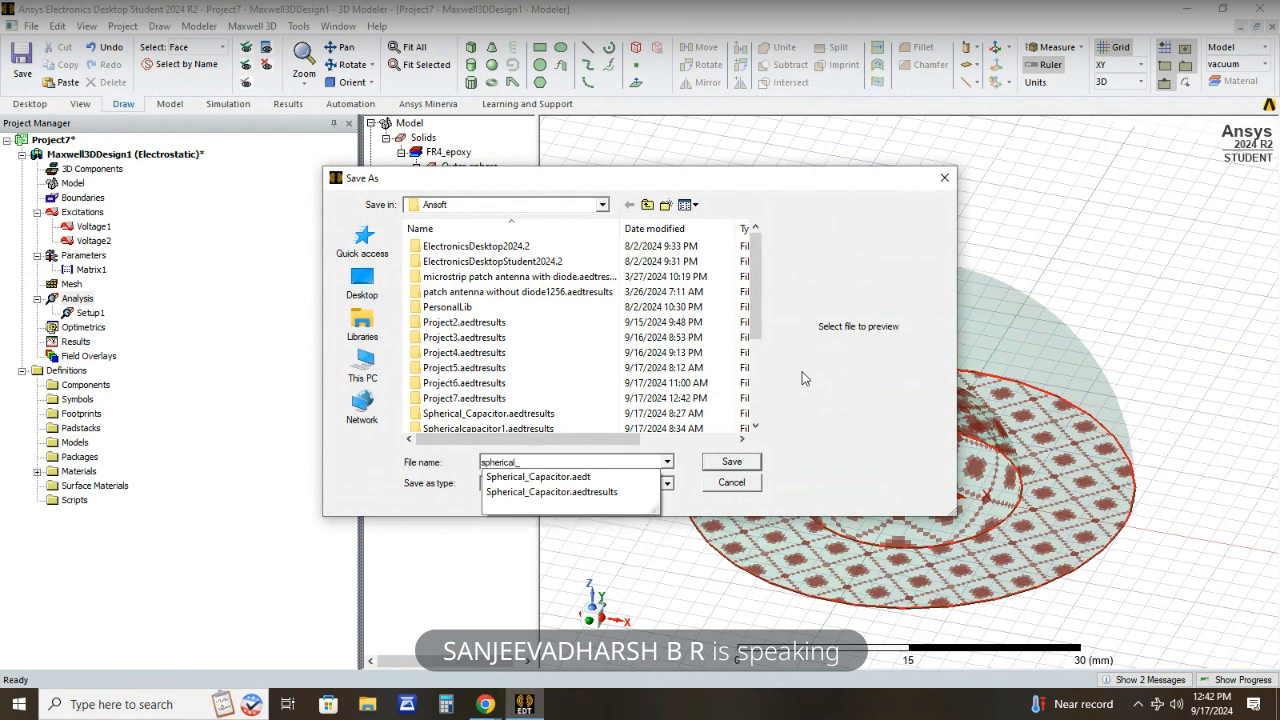
type("capacitor")
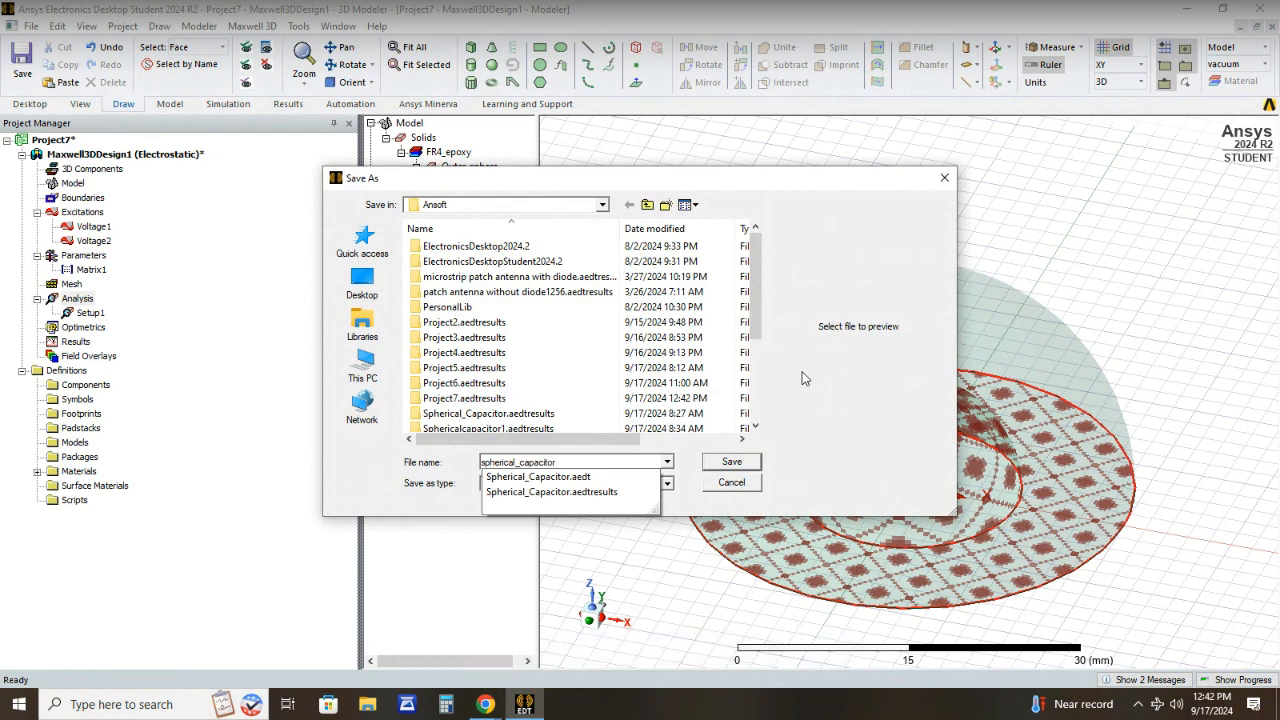
type("24")
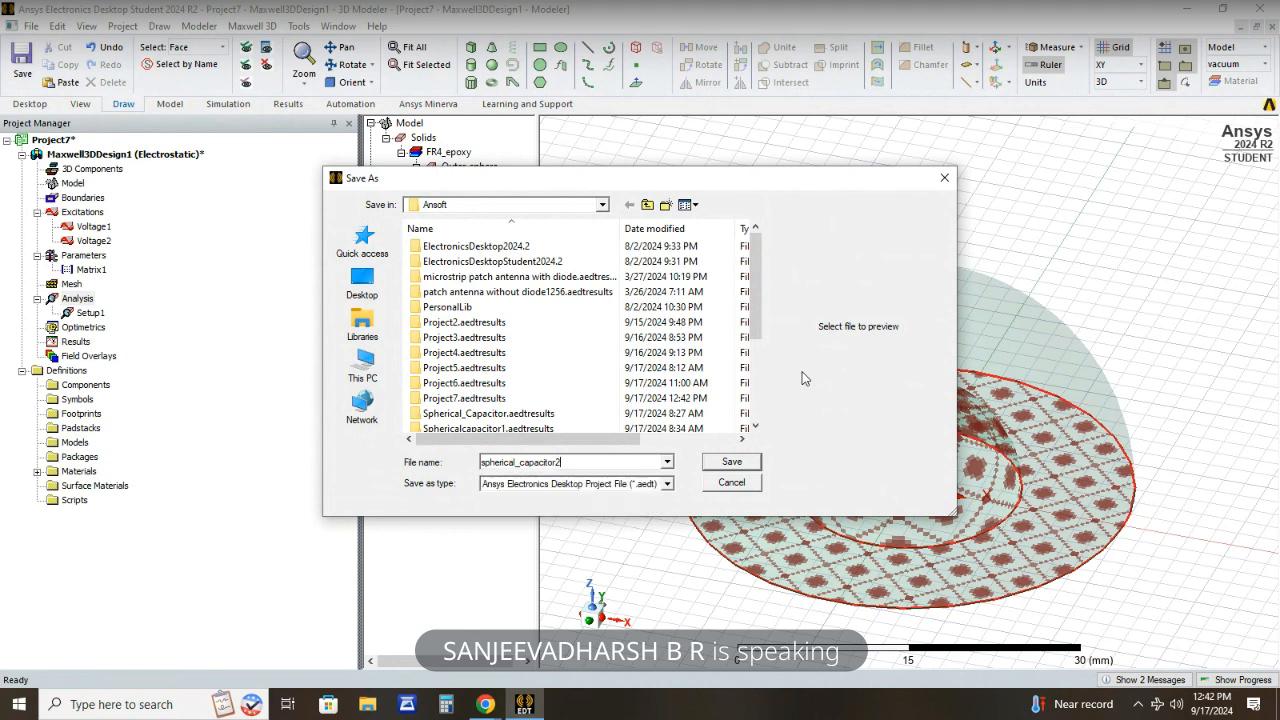
left_click(731, 462)
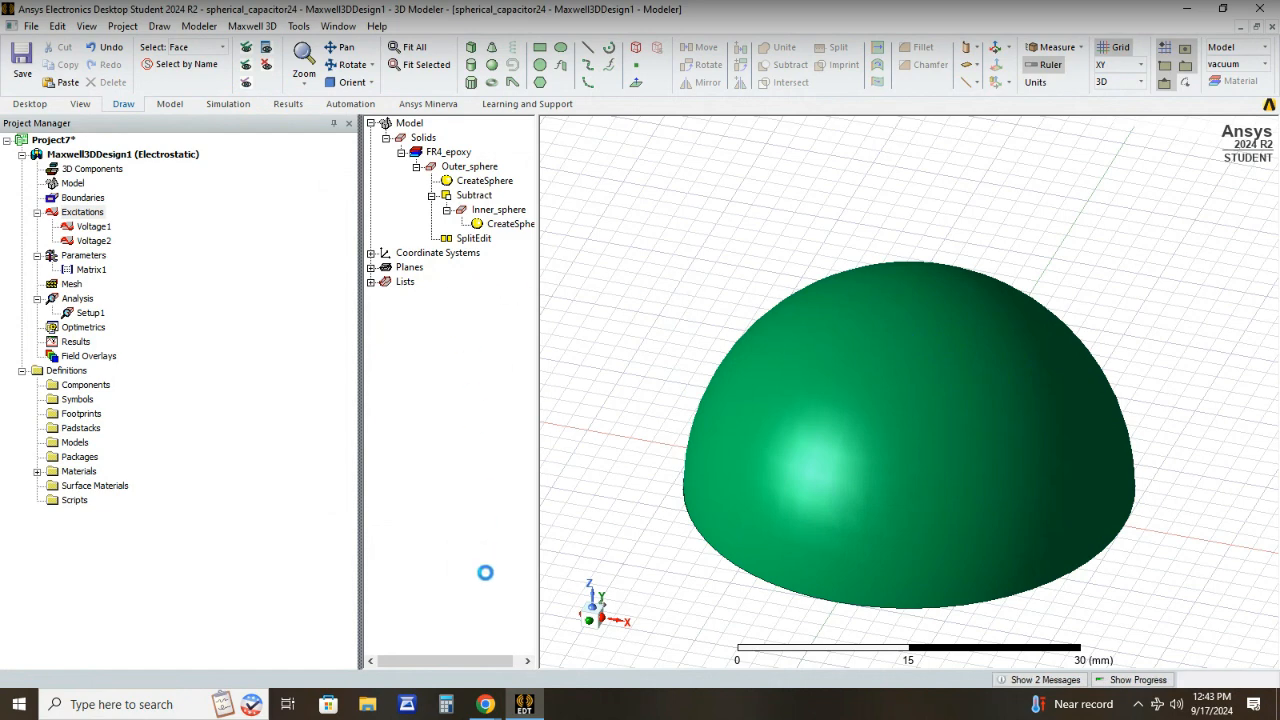
left_click(1137, 680)
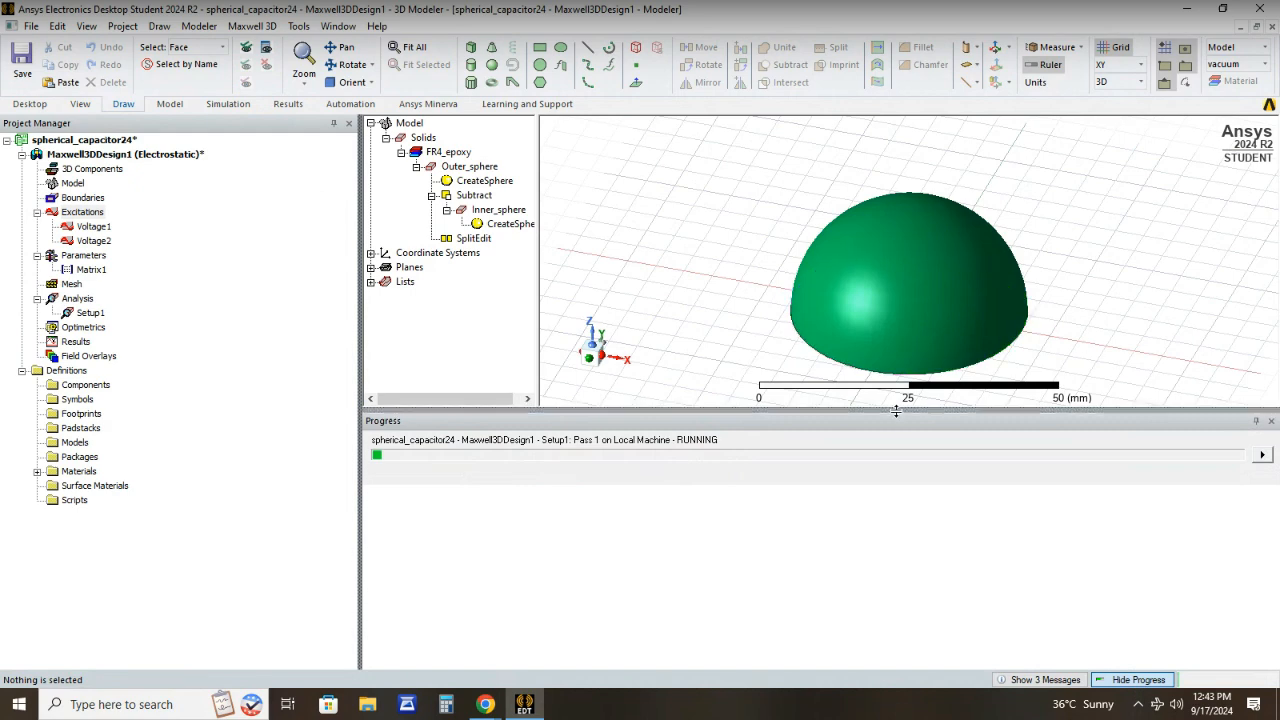
- Enlarge the model view, inspect the half sphere's cut face by rotating about the current axis, and set the model spinning
left_click_drag(896, 410, 915, 498)
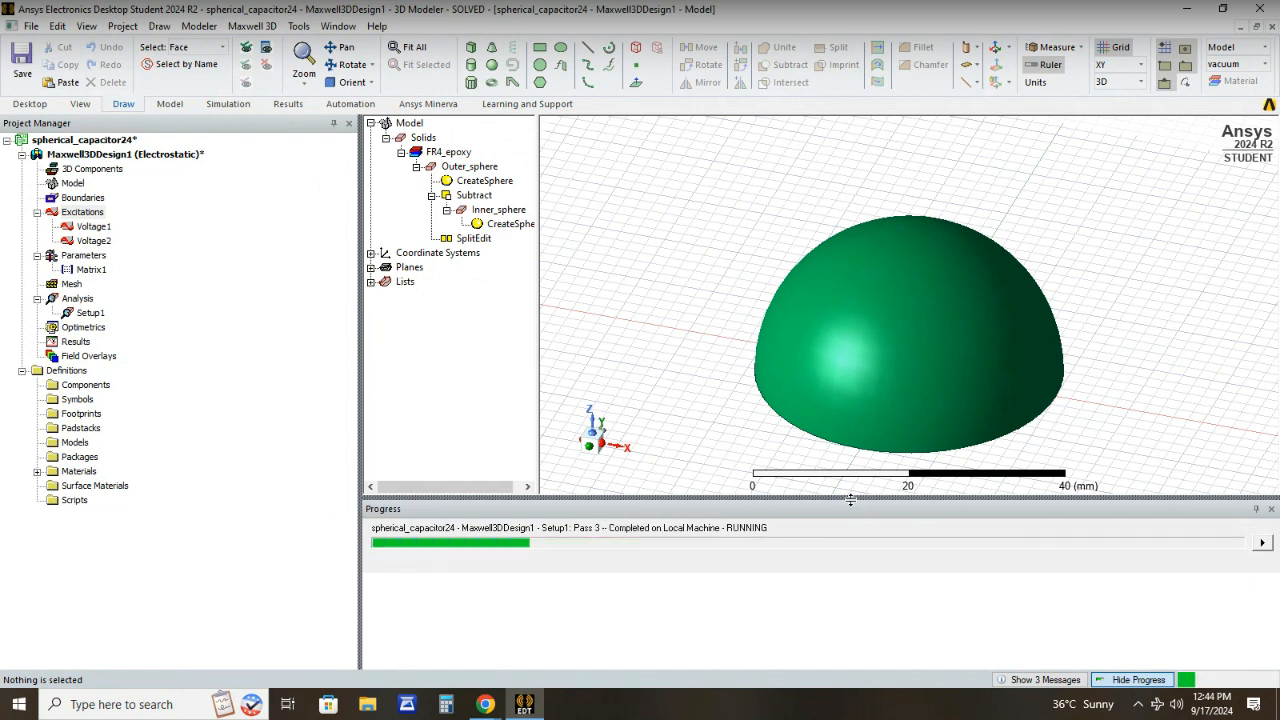
left_click(867, 256)
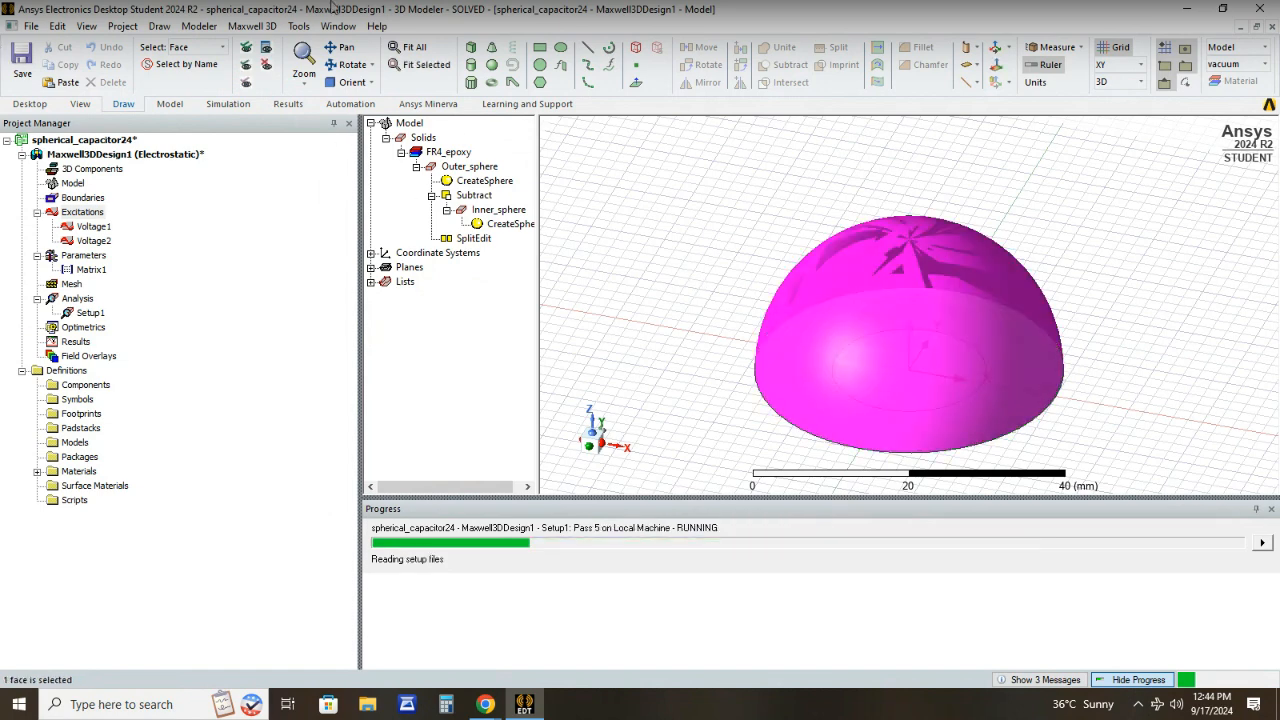
left_click(374, 65)
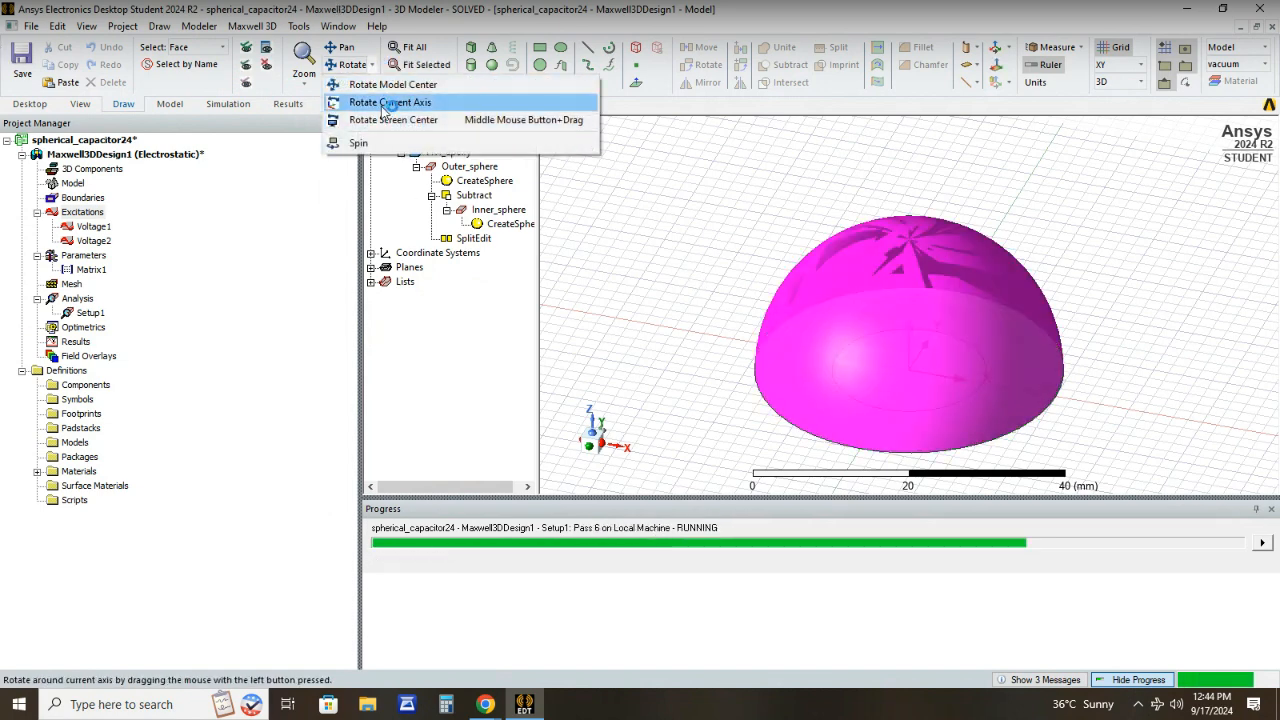
left_click(380, 102)
left_click_drag(894, 389, 942, 348)
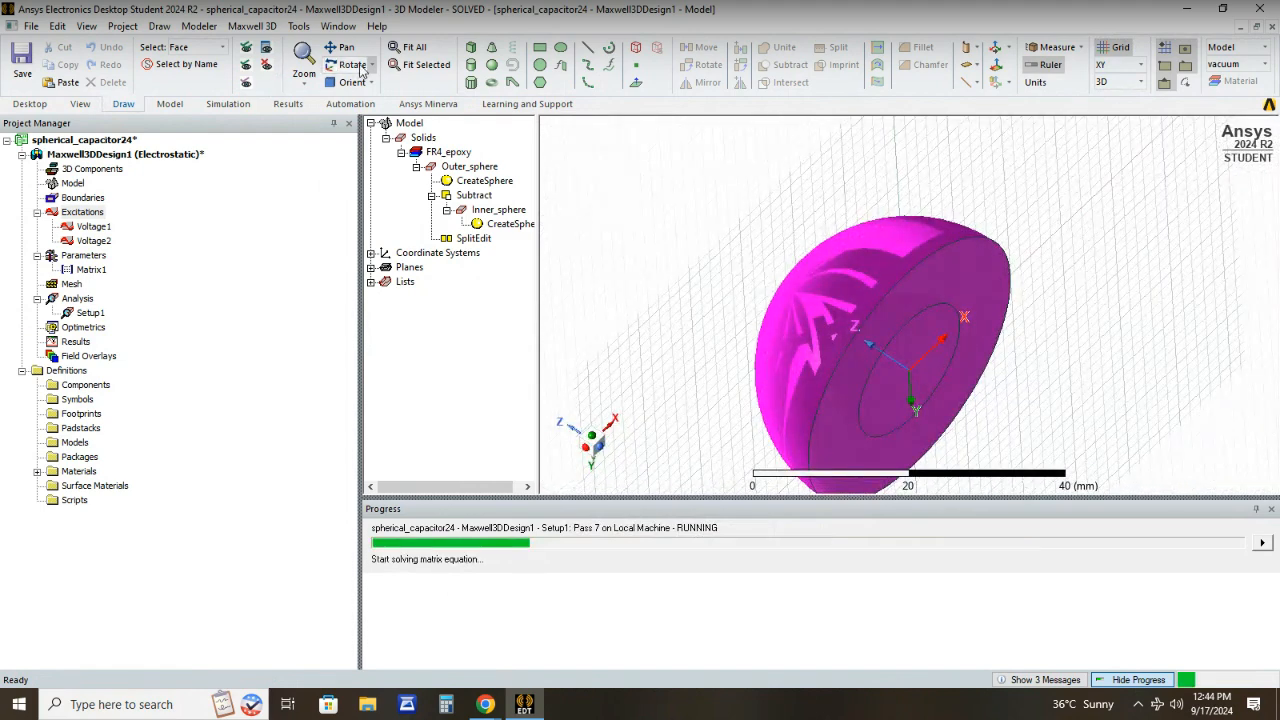
left_click(371, 64)
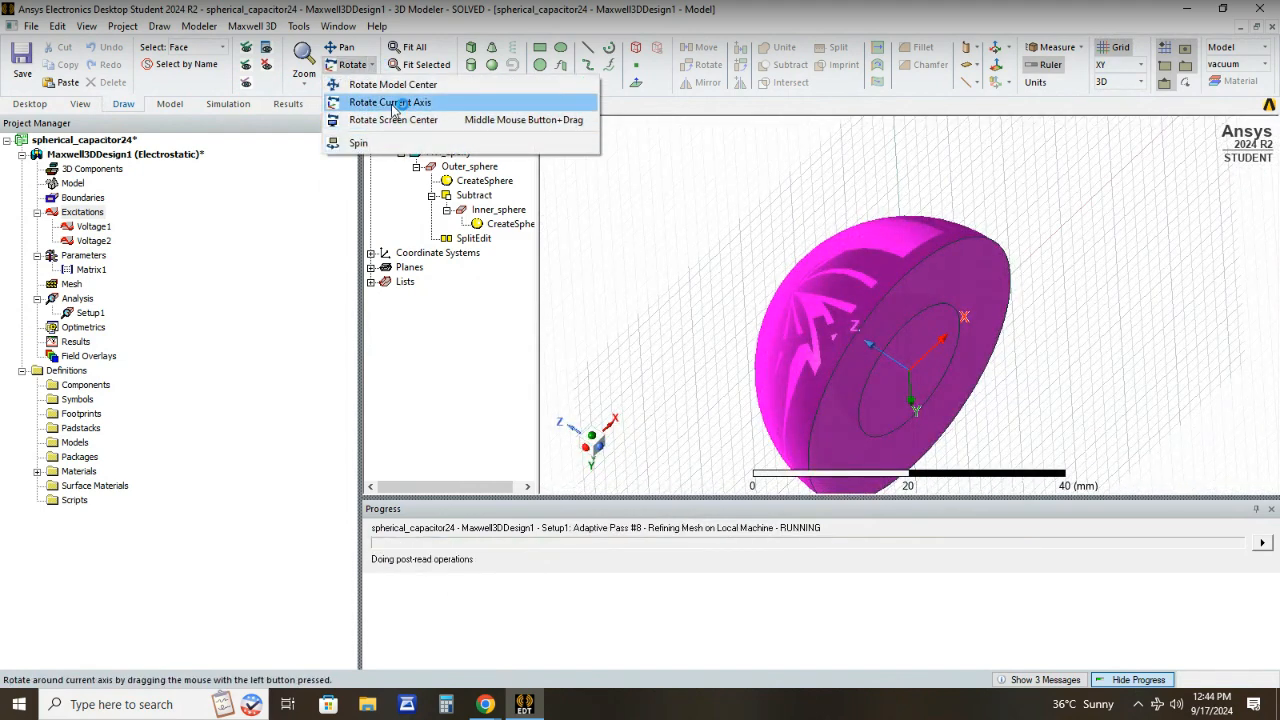
left_click(400, 143)
left_click_drag(800, 341, 787, 296)
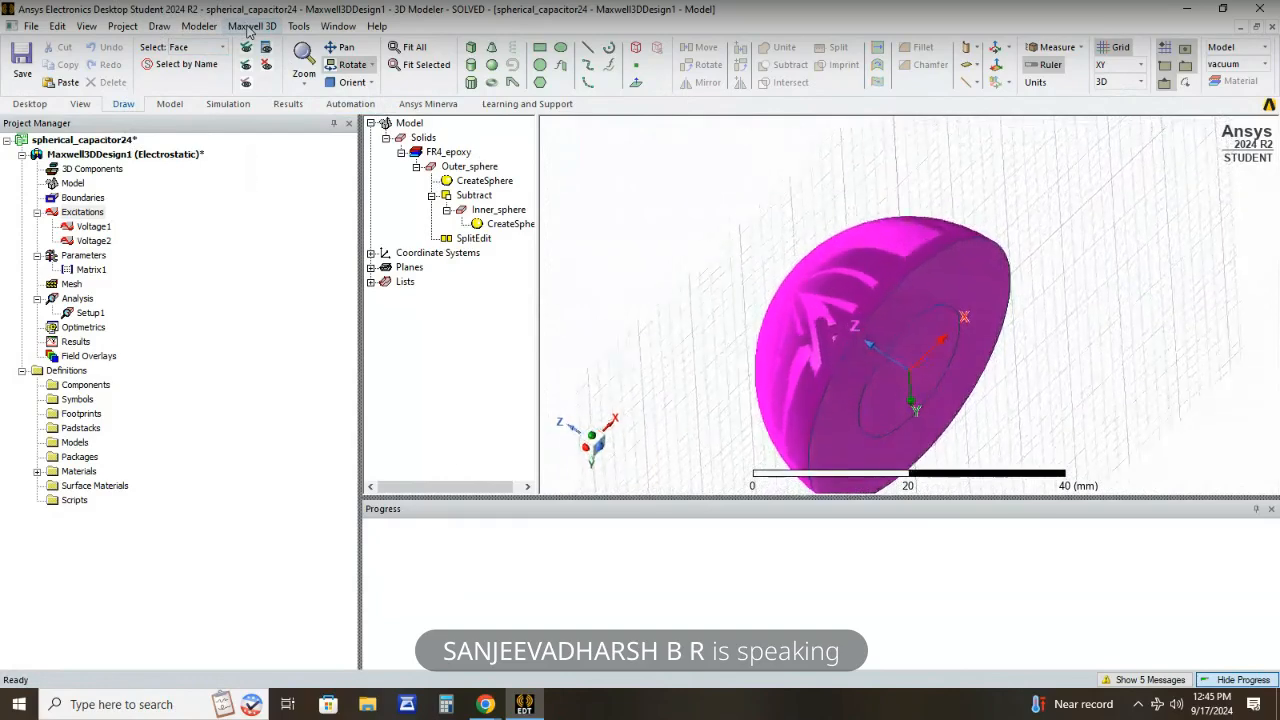
- Create an electrostatic data table report of the capacitance Matrix1.C(Voltage1,Voltage1) for Setup1 : LastAdaptive and close the report settings
left_click(251, 26)
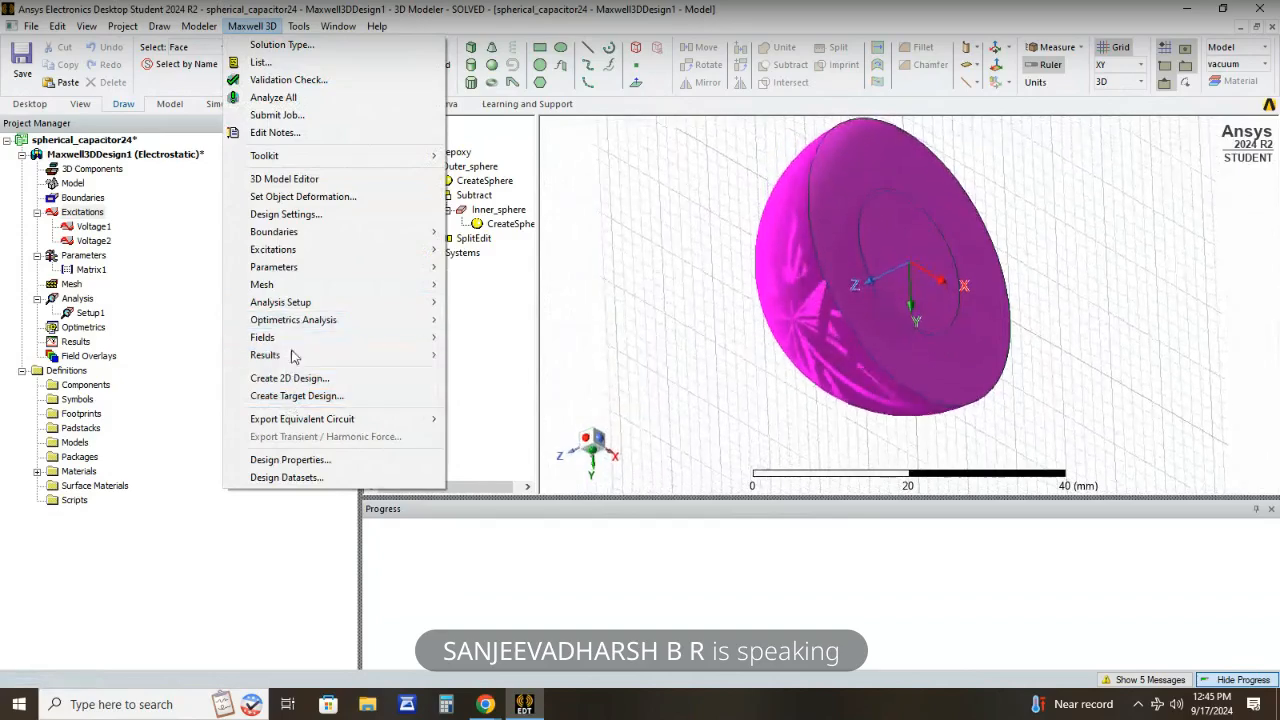
mouse_move(300, 362)
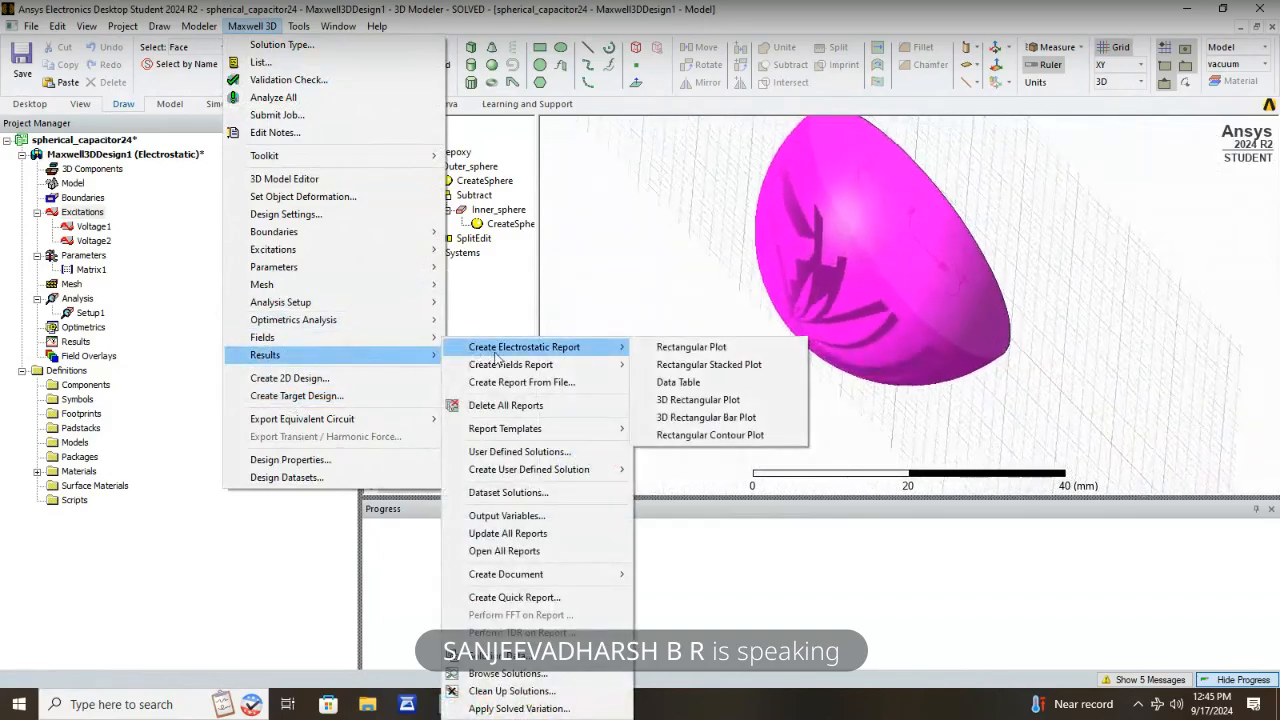
left_click(673, 383)
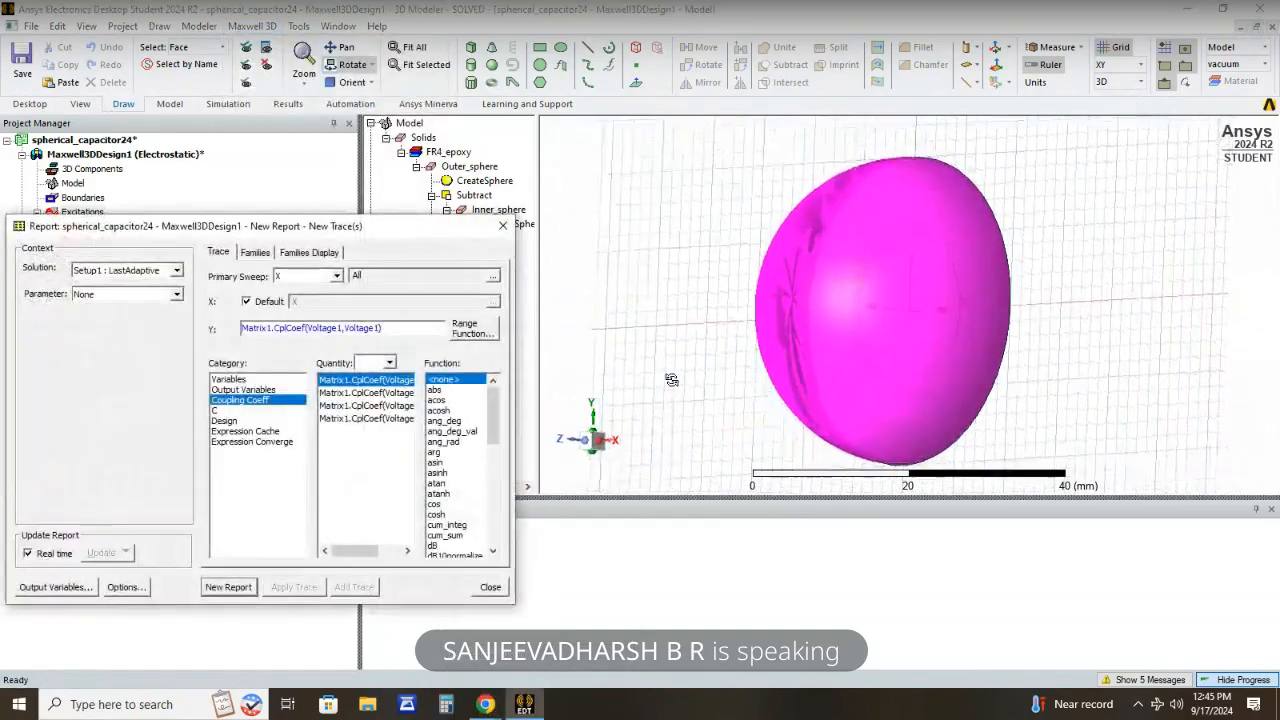
left_click(237, 410)
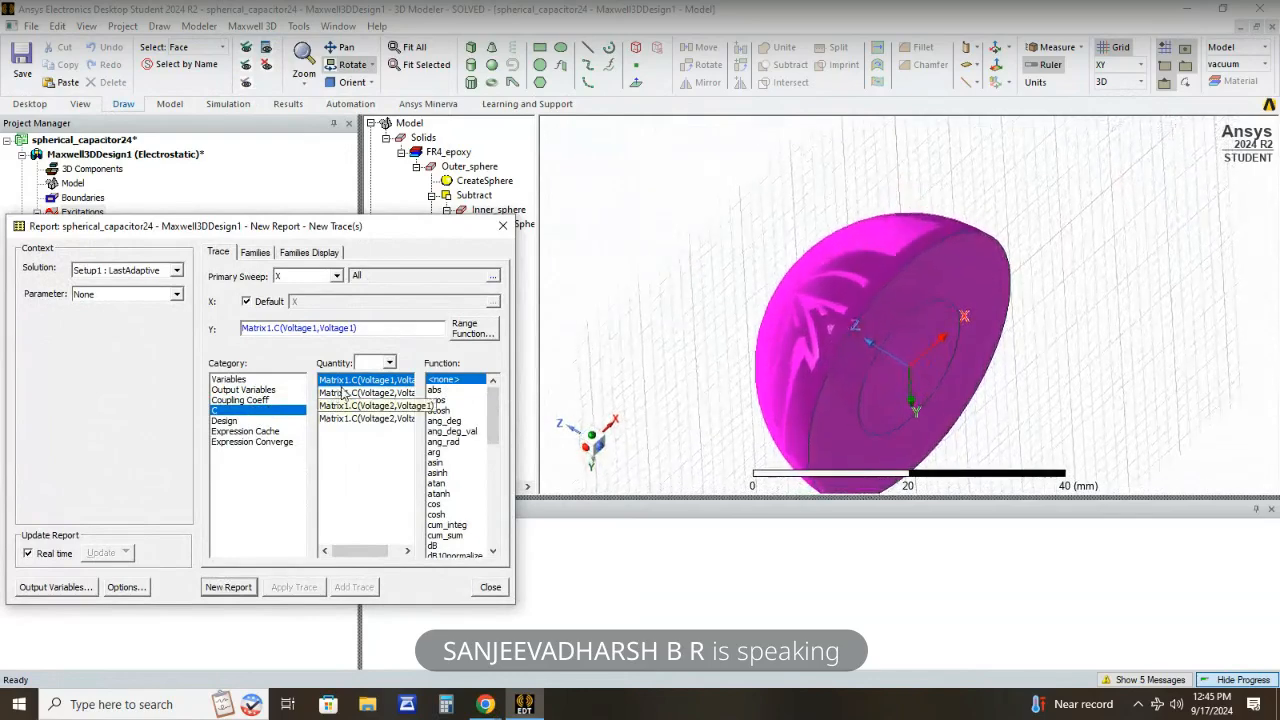
left_click(215, 590)
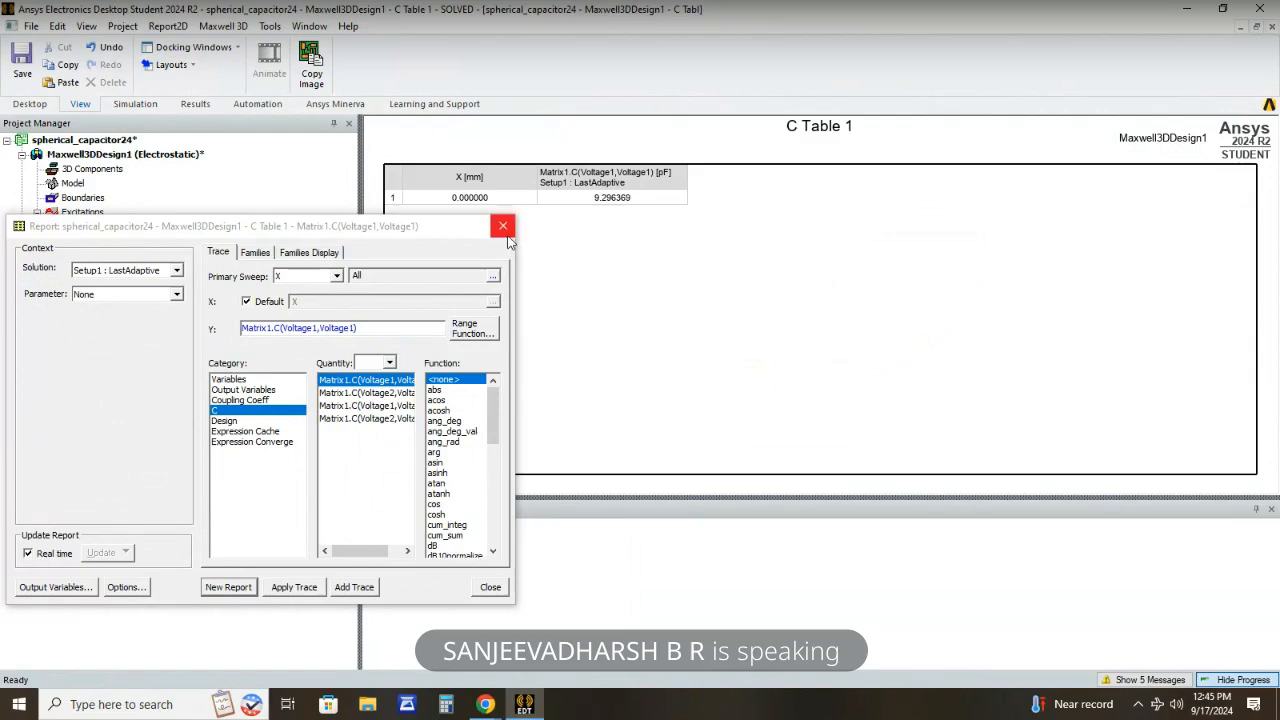
left_click(503, 226)
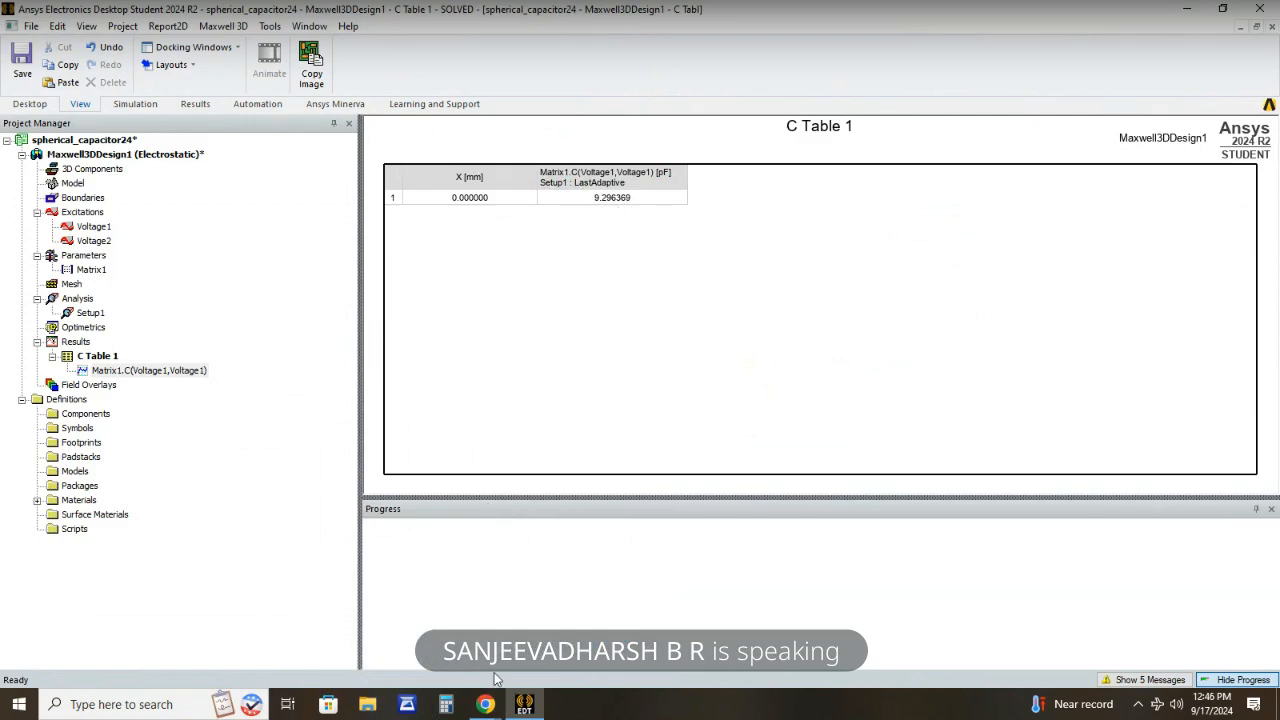
- Compare the simulated capacitance with the hand calculation in the Spherical Capacitor Google Slides presentation in Chrome, and advance to its closing slide
mouse_move(486, 705)
left_click(428, 647)
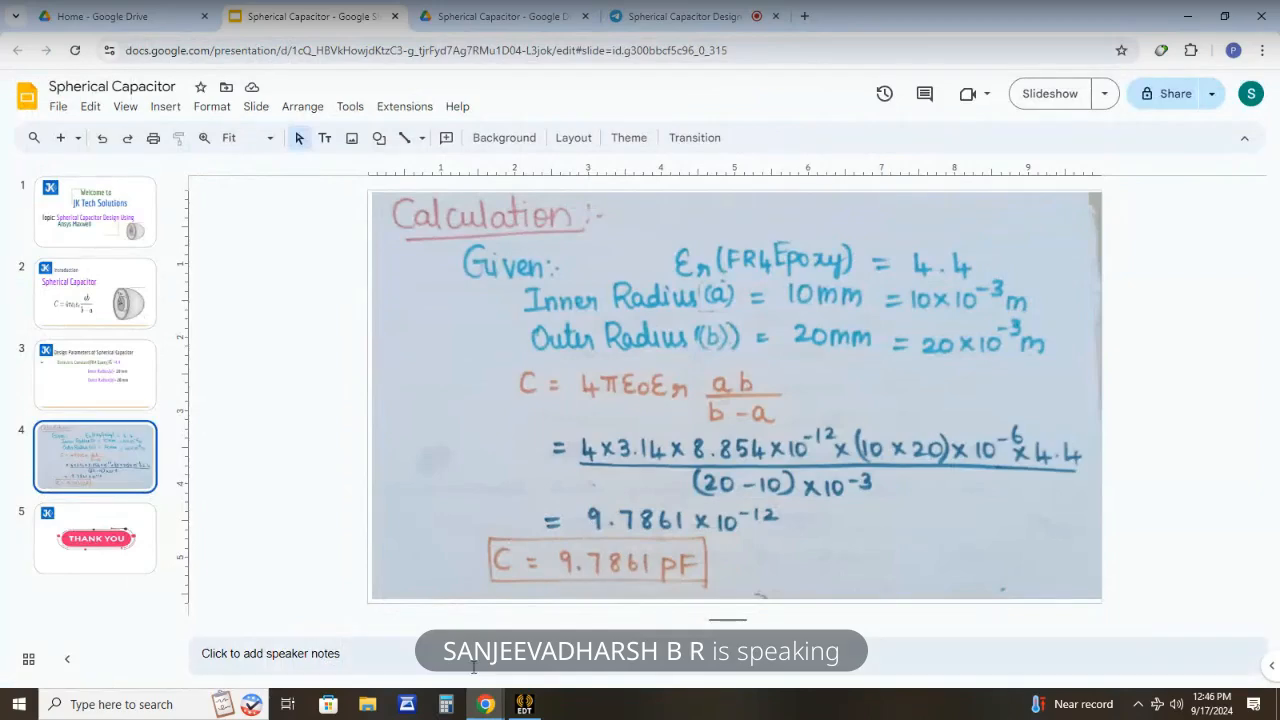
left_click(521, 705)
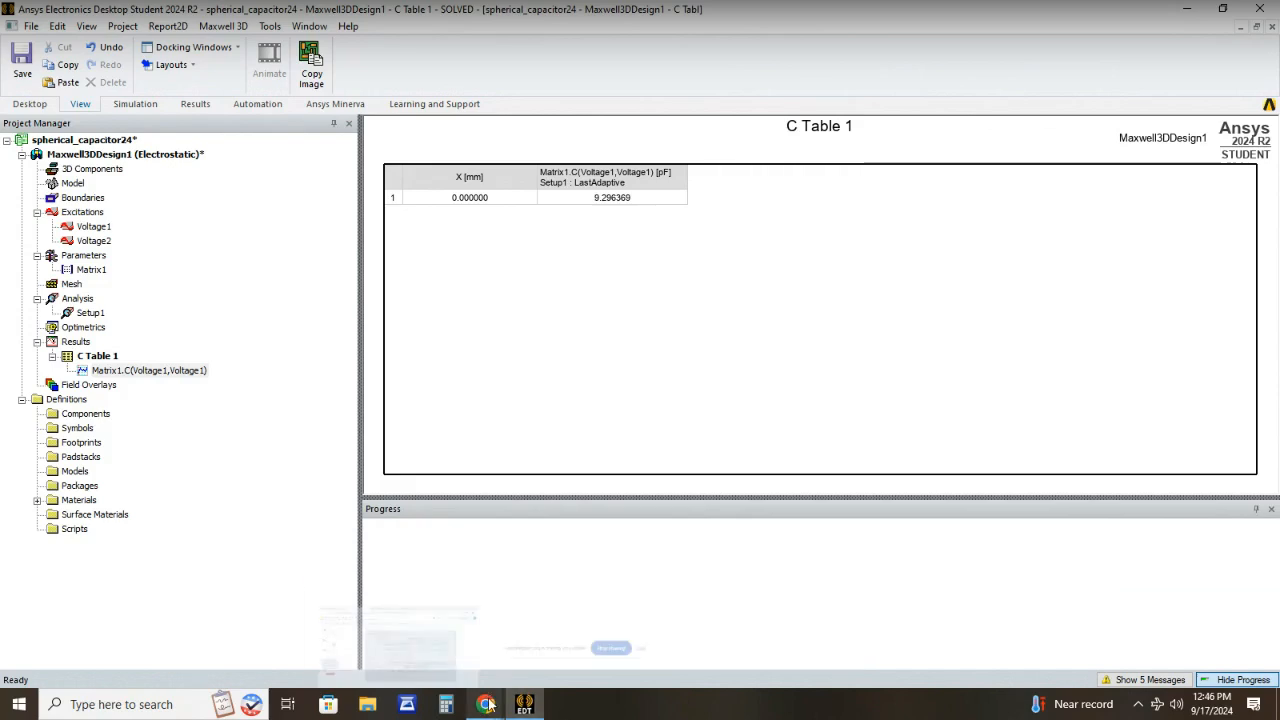
mouse_move(485, 704)
left_click(424, 643)
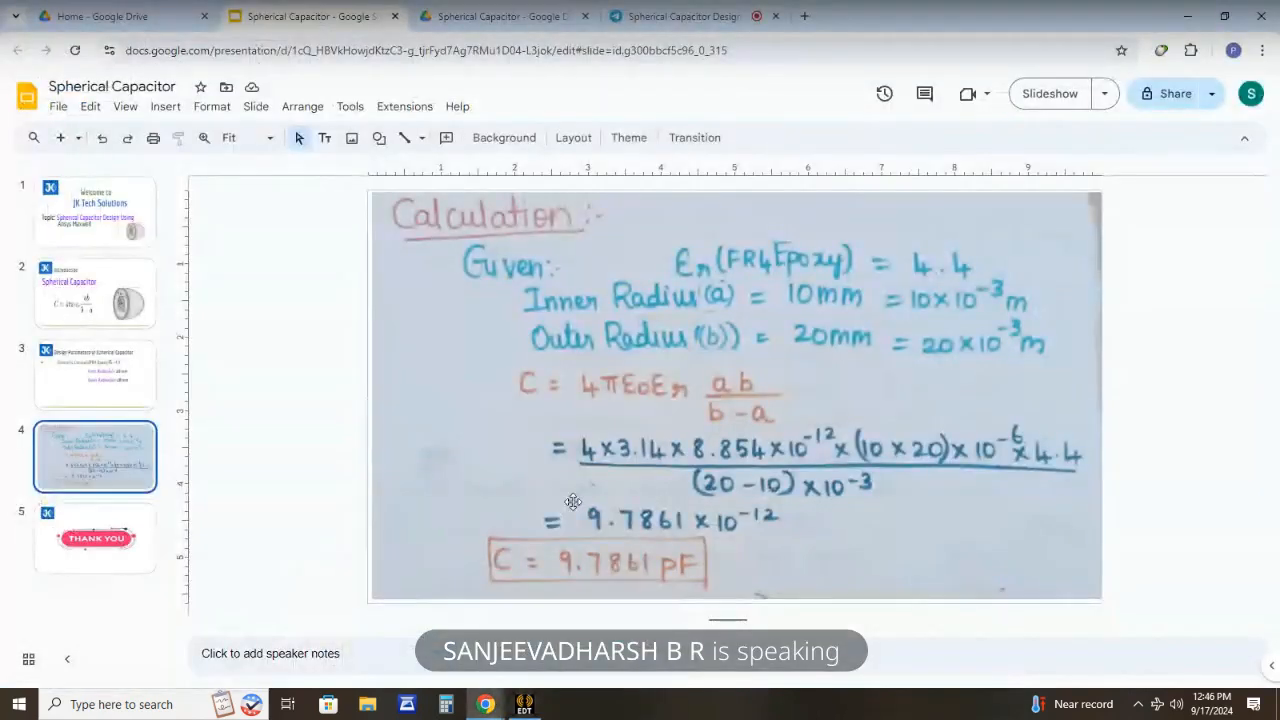
key("Down")
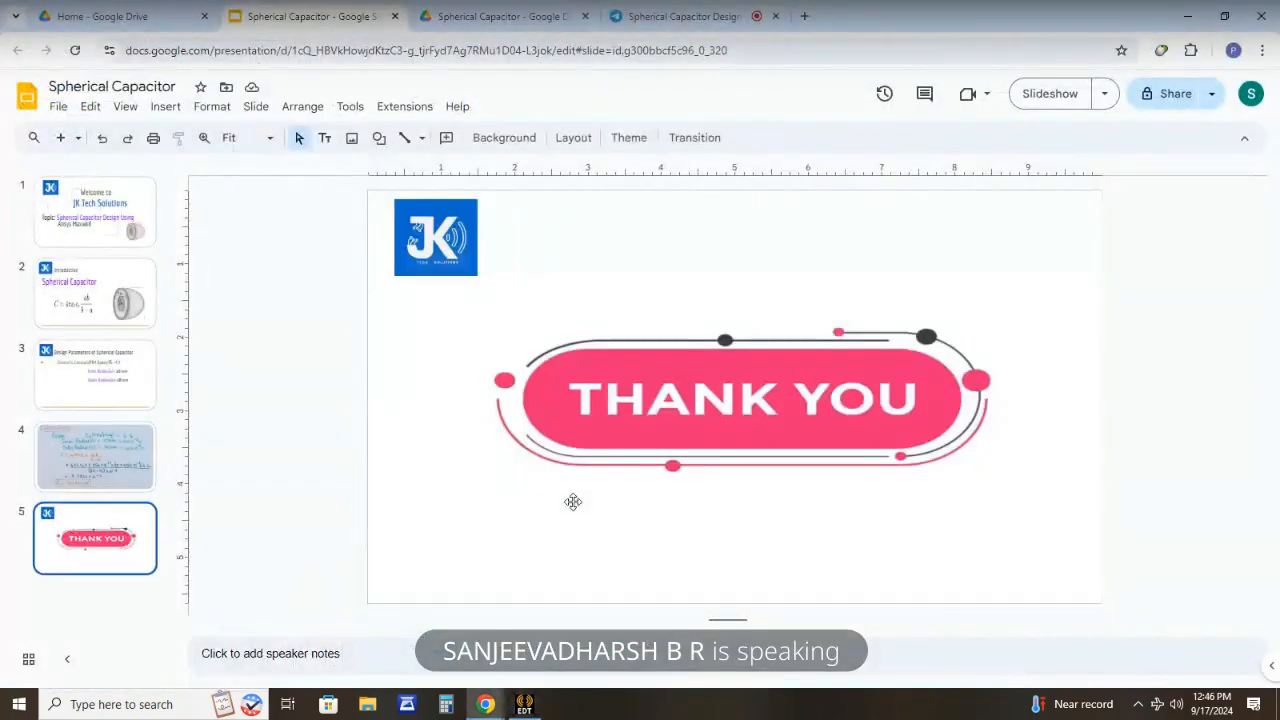